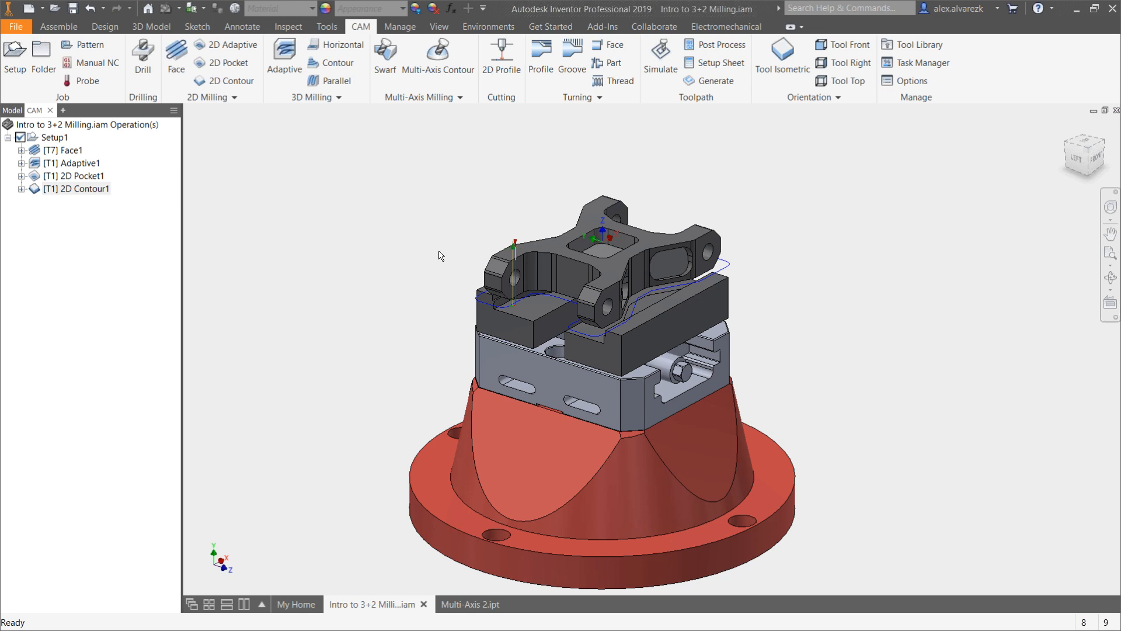
Step: Examine the part in its fixture and review the toolpaths of Face1, Adaptive1, 2D Pocket1 and 2D Contour1
shift+middle_drag(901, 392, 799, 347)
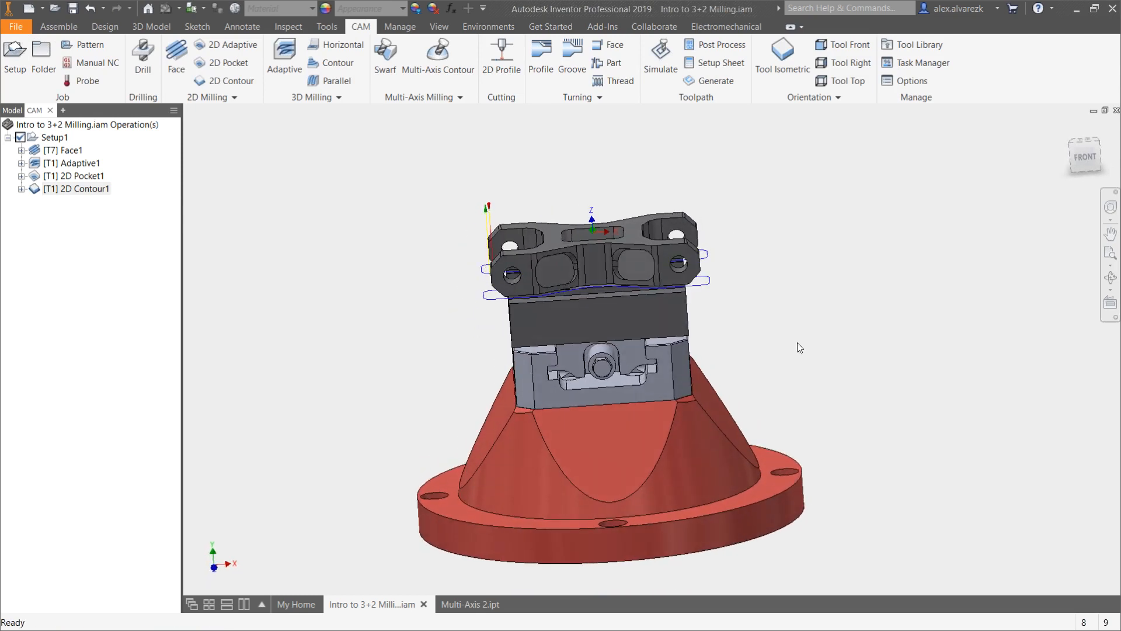
scroll(571, 290, down, 3)
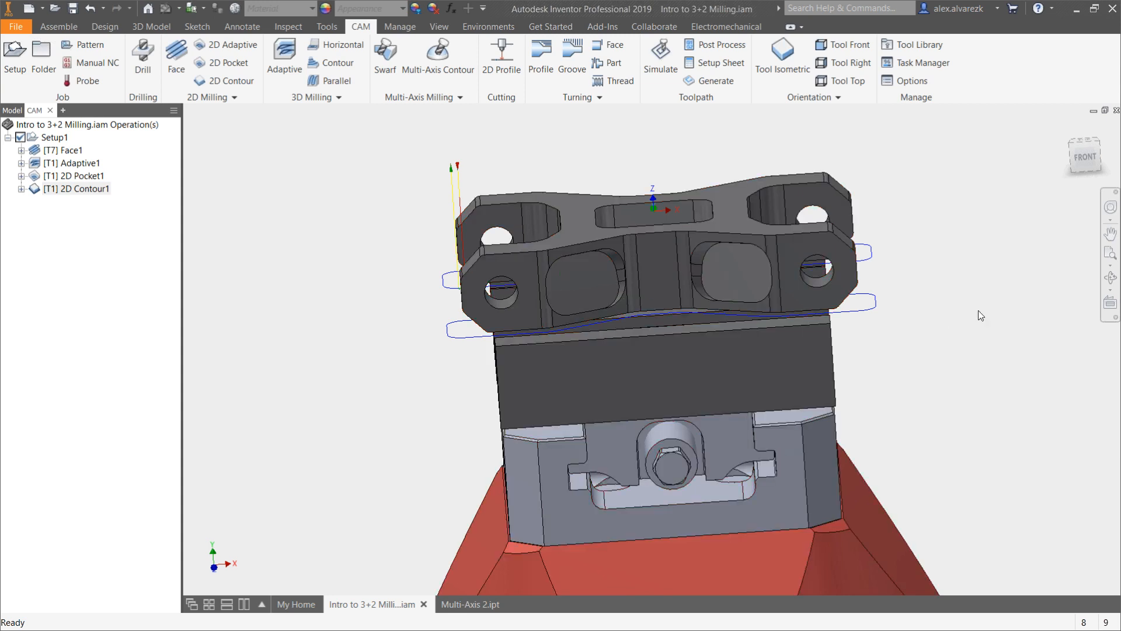
shift+middle_drag(971, 322, 980, 304)
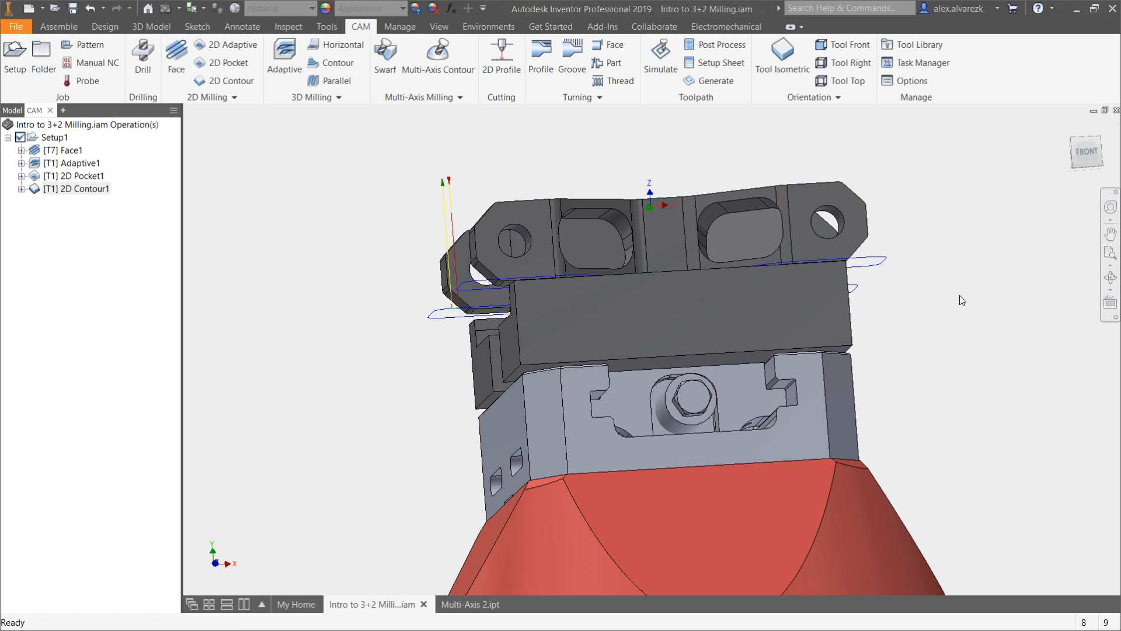
shift+middle_drag(891, 356, 951, 368)
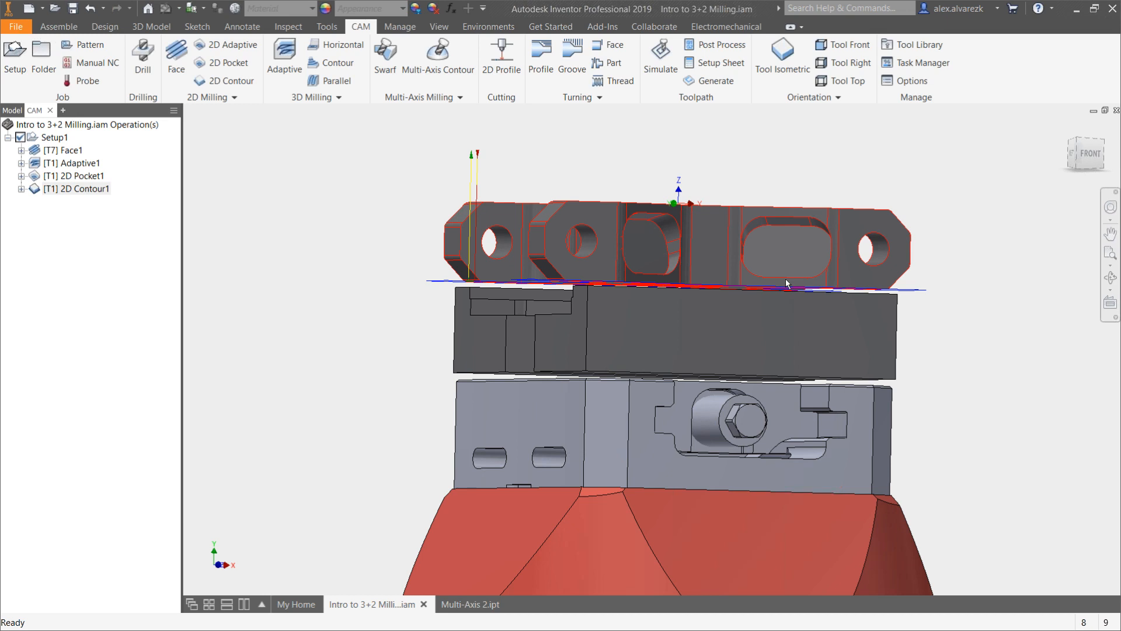
shift+middle_drag(786, 278, 996, 318)
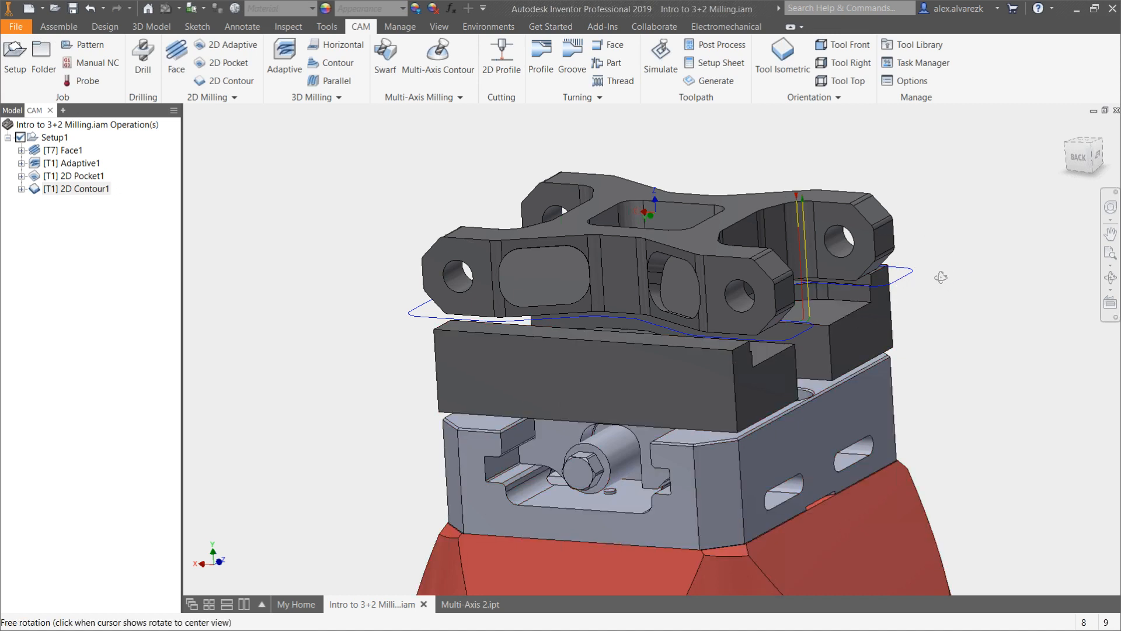
shift+middle_drag(951, 278, 699, 295)
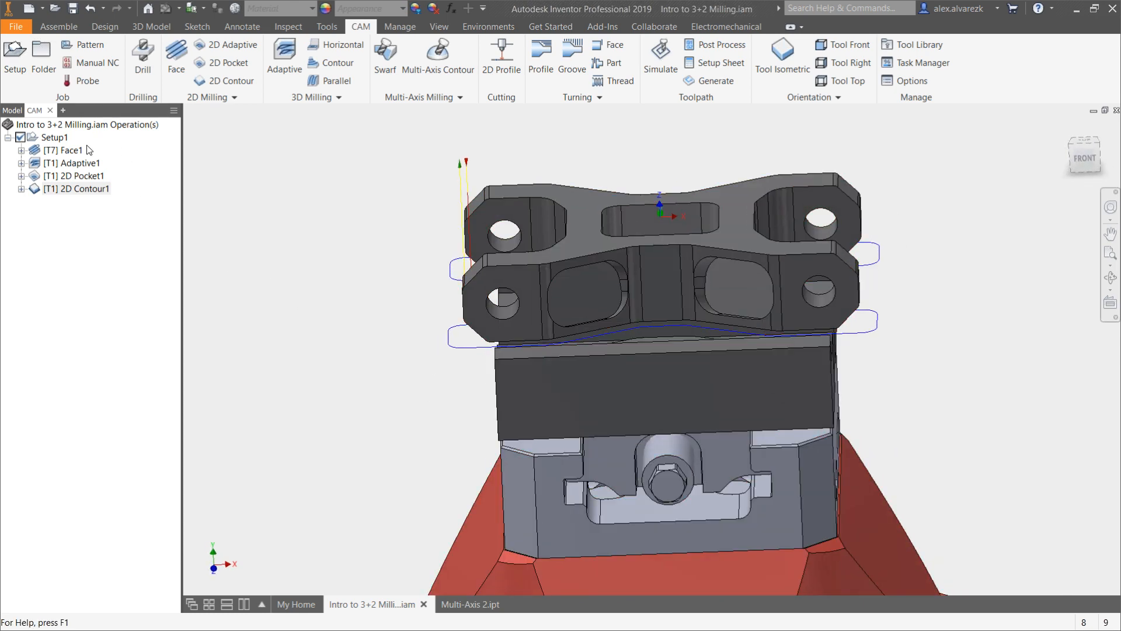
click(55, 138)
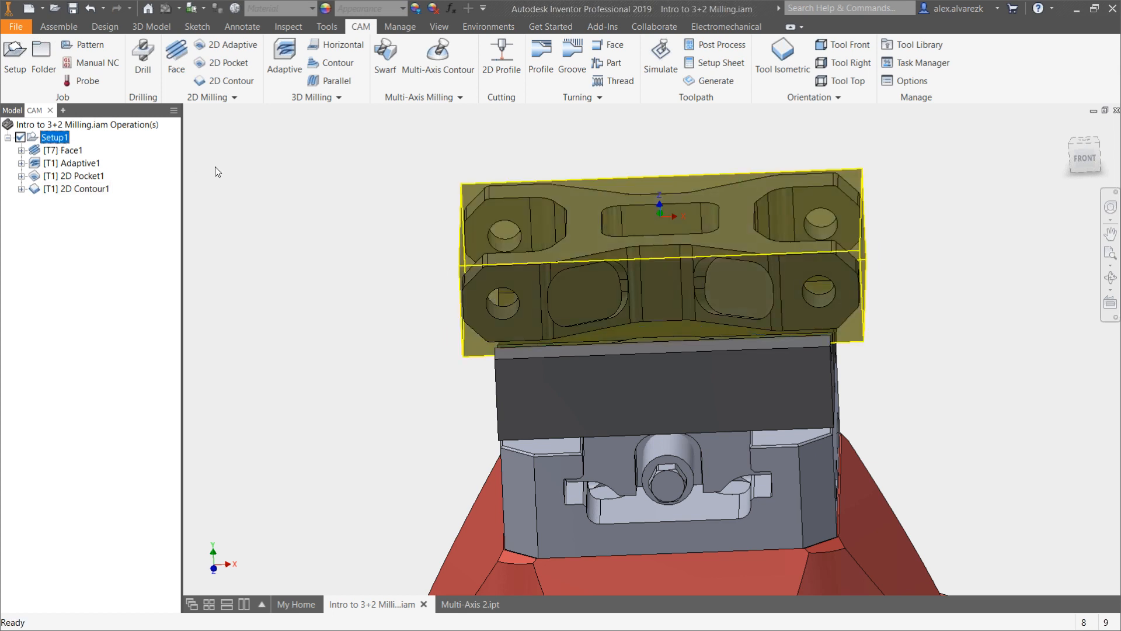
click(79, 151)
click(80, 164)
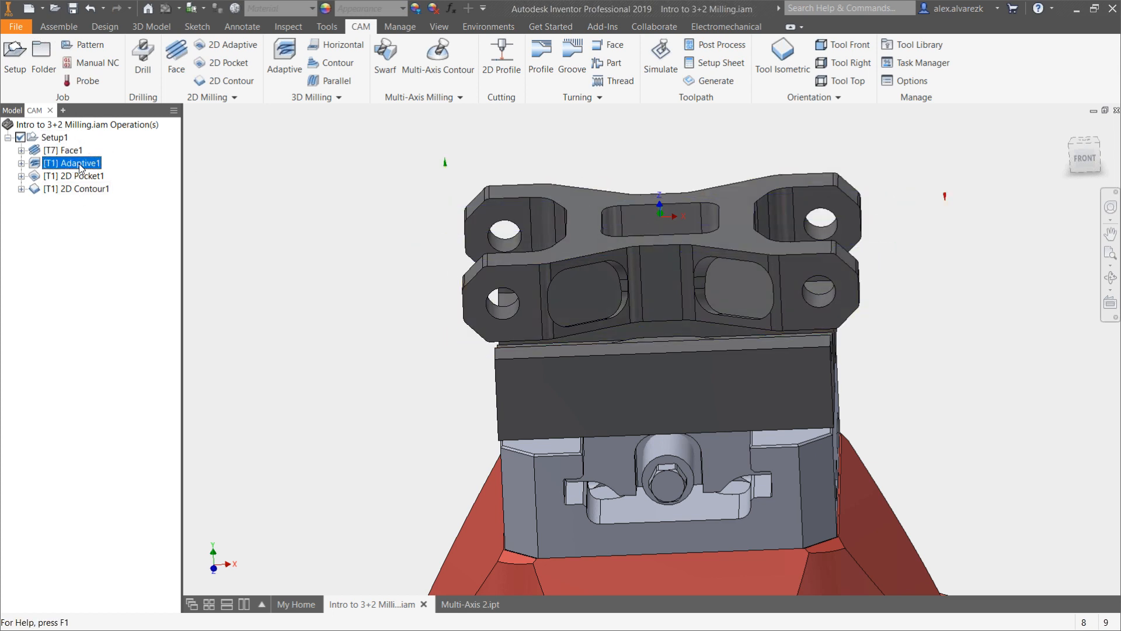
click(80, 176)
click(79, 191)
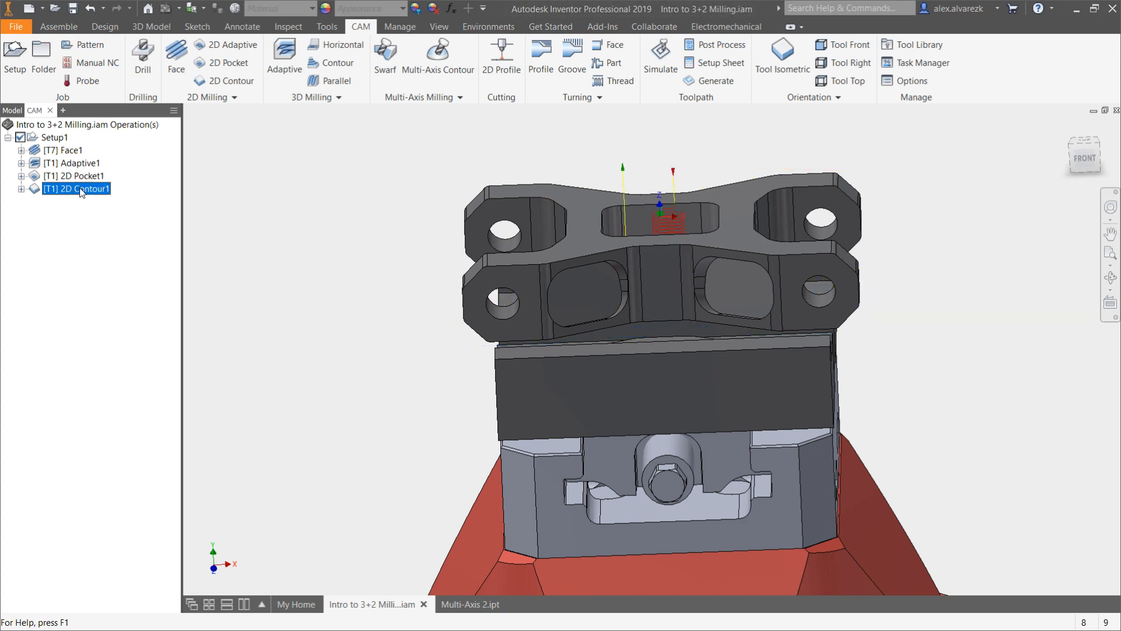
Step: Simulate all of Setup1's operations at increased playback speed, inspect the machined stock and close the simulation
click(62, 140)
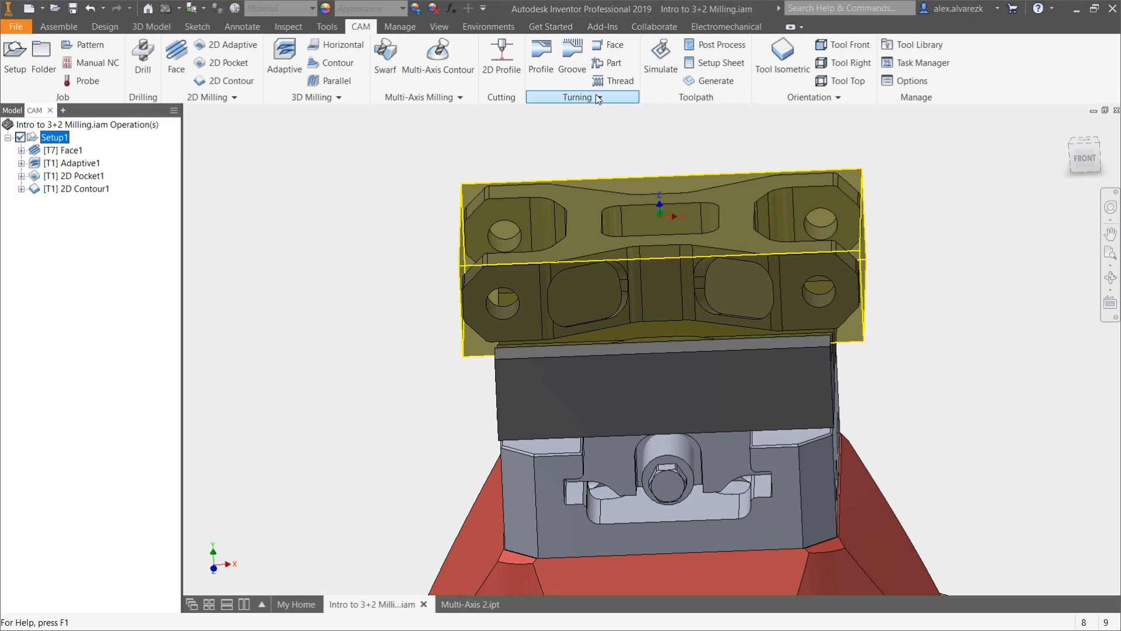
click(661, 62)
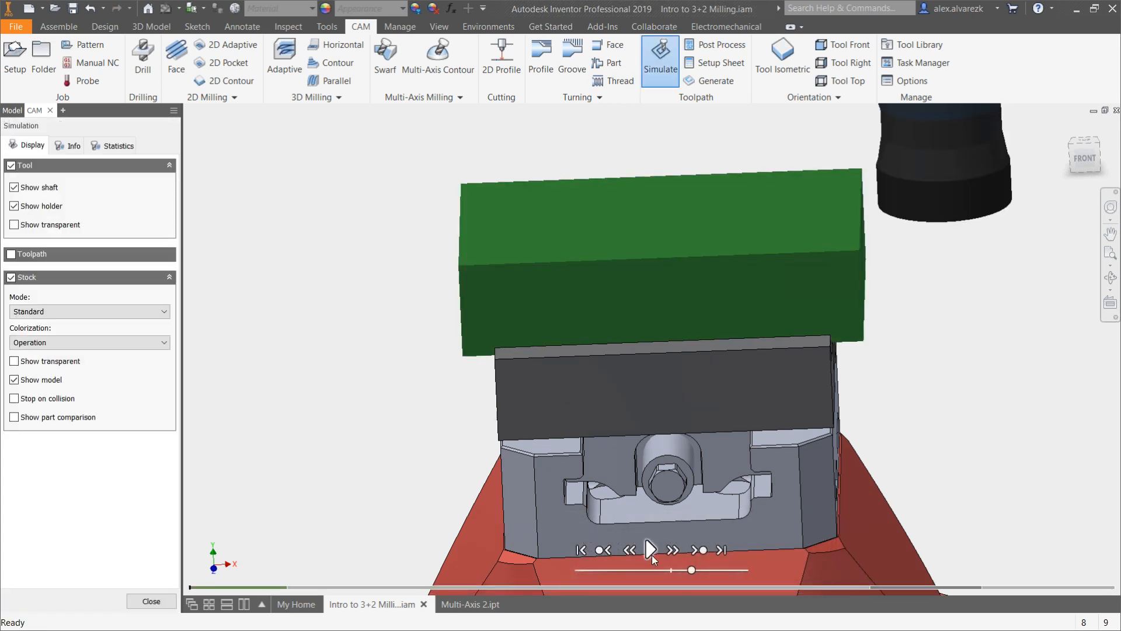
click(650, 549)
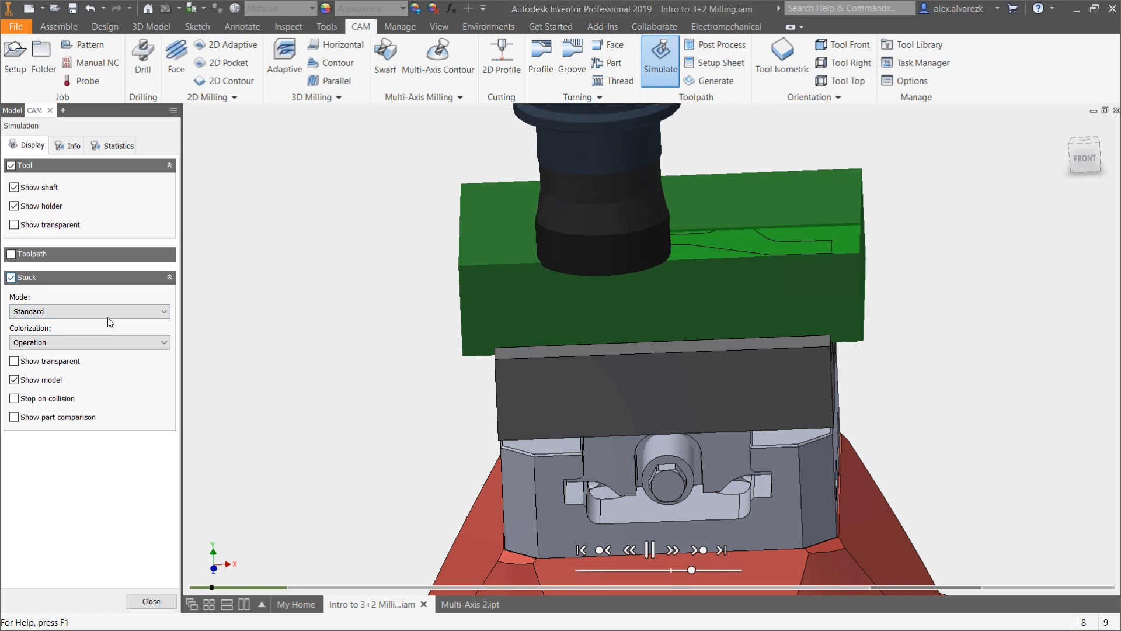
click(707, 570)
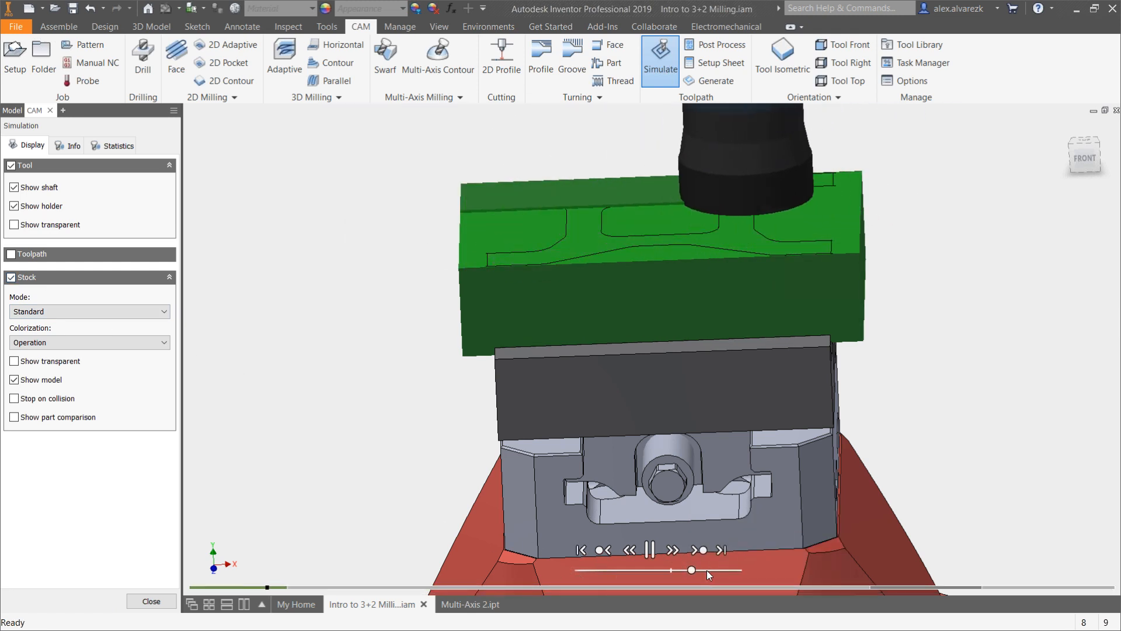
click(721, 569)
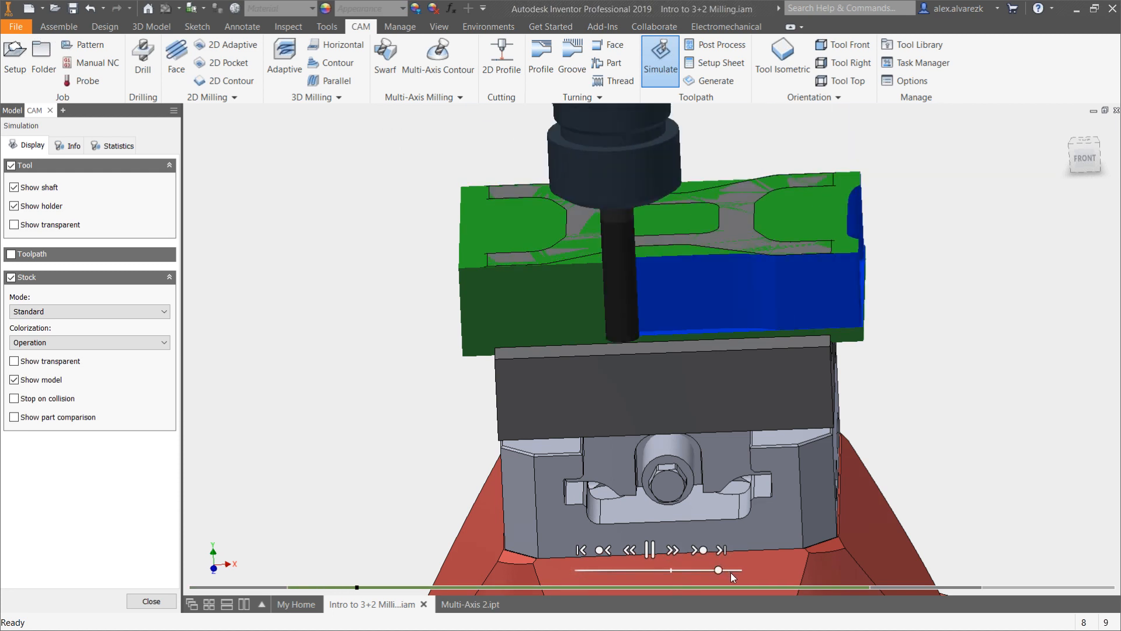
click(728, 569)
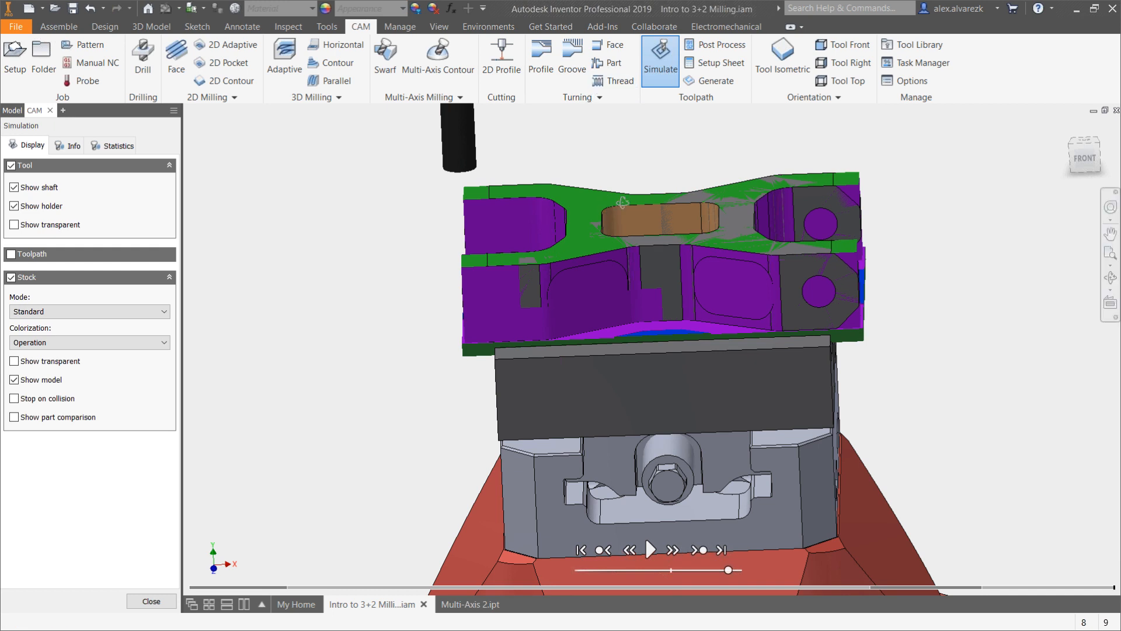
shift+middle_drag(610, 207, 669, 233)
key(Escape)
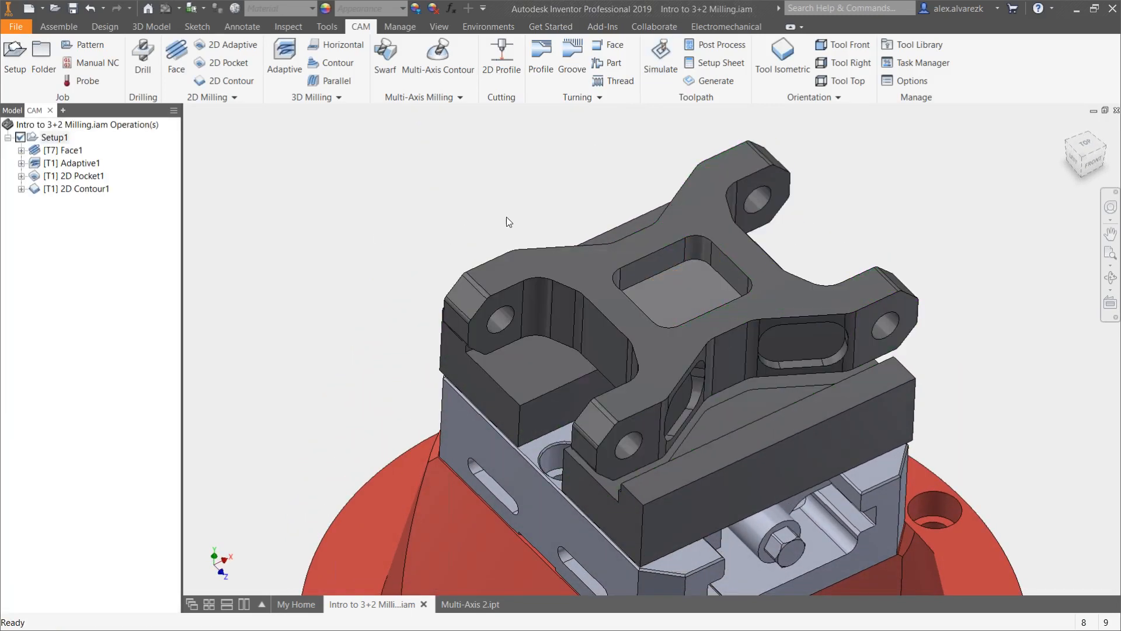
Step: Start a 2D Pocket operation and assign tool #5, the 1/4" flat endmill
shift+middle_drag(507, 217, 478, 164)
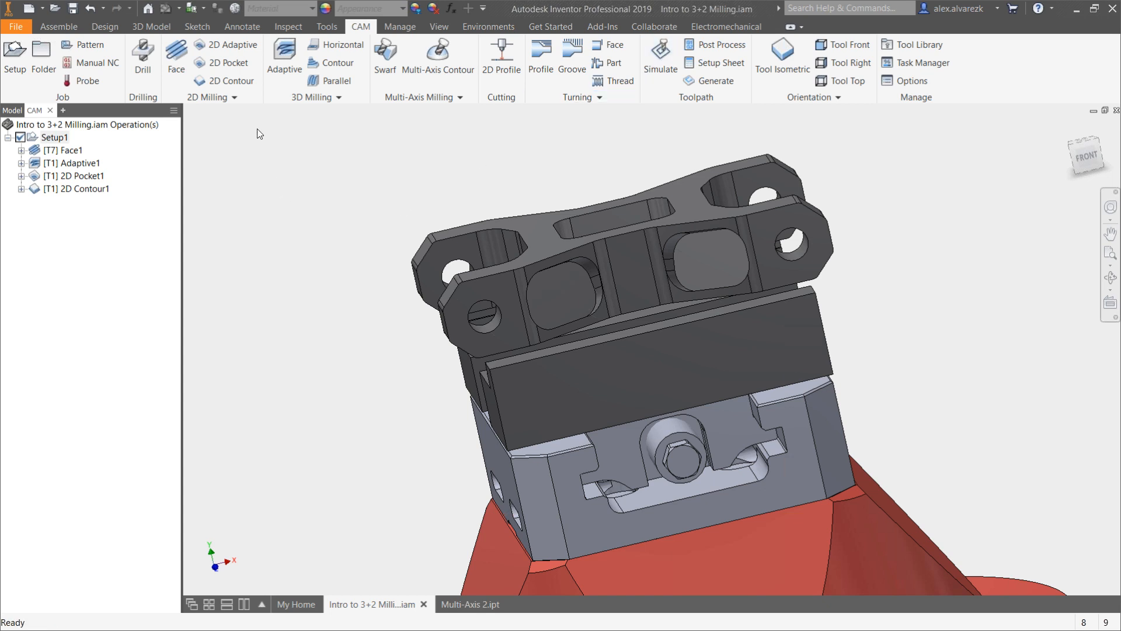
click(228, 102)
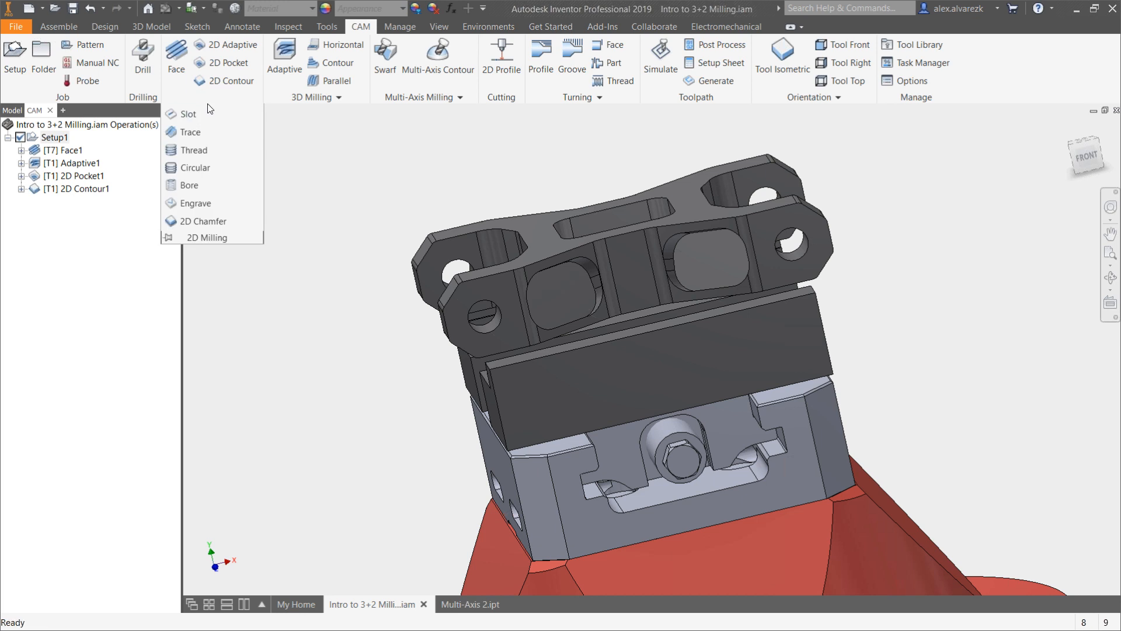
click(230, 64)
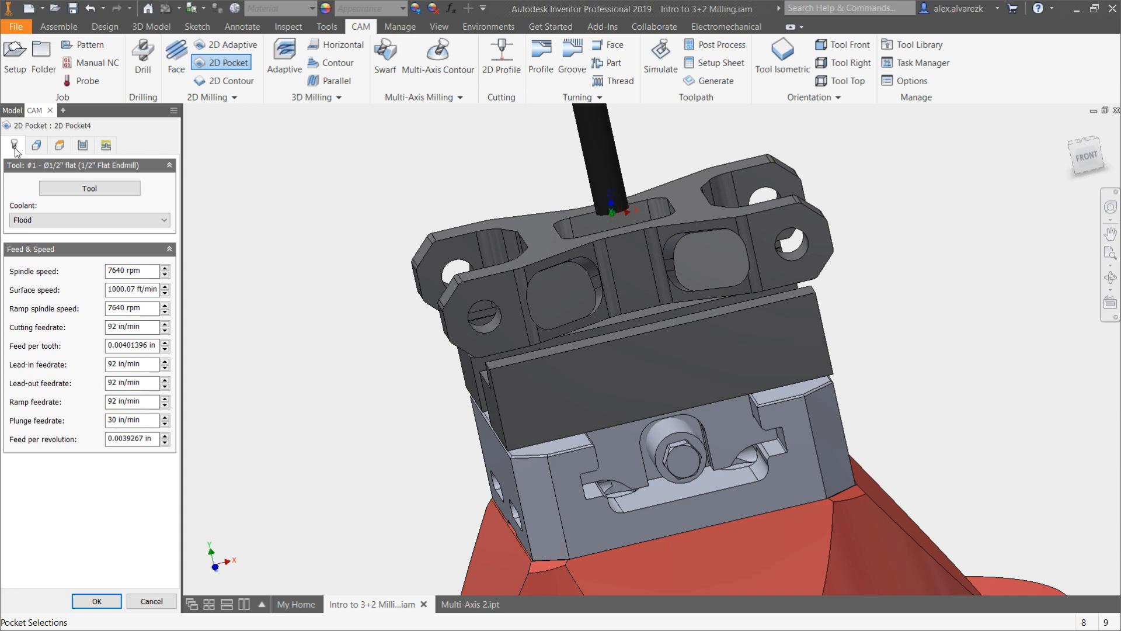
click(90, 188)
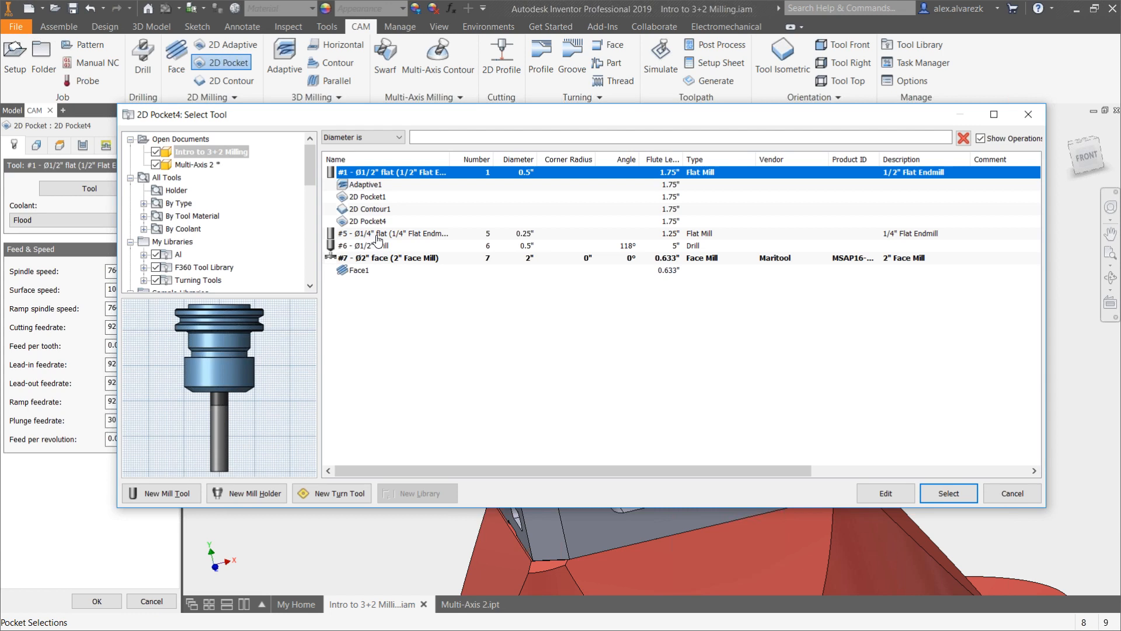
click(381, 234)
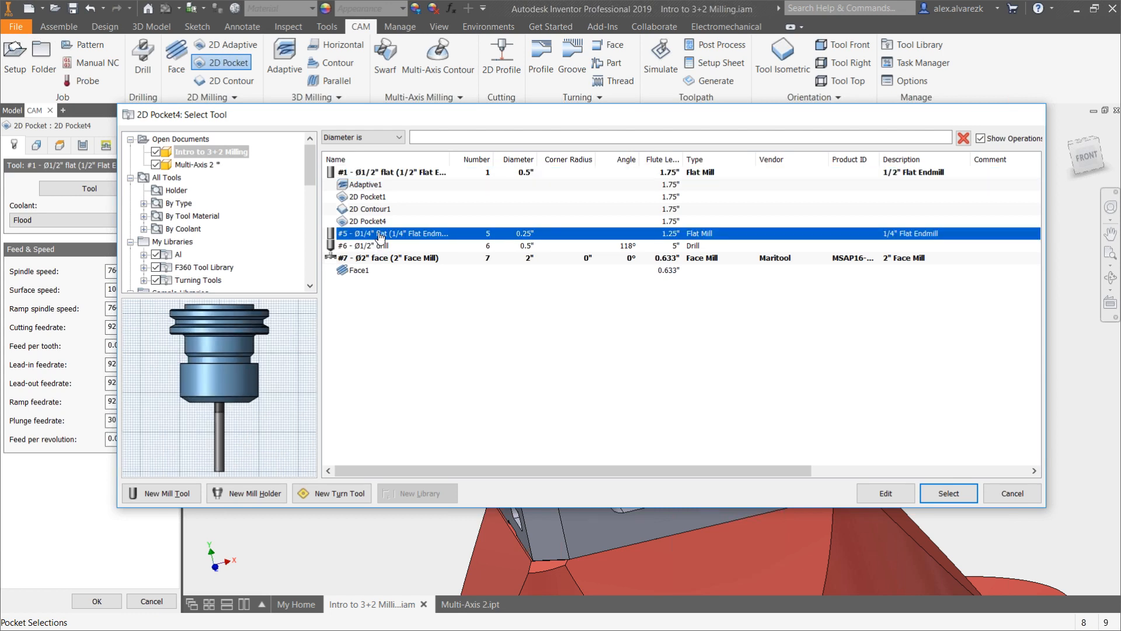
double_click(380, 234)
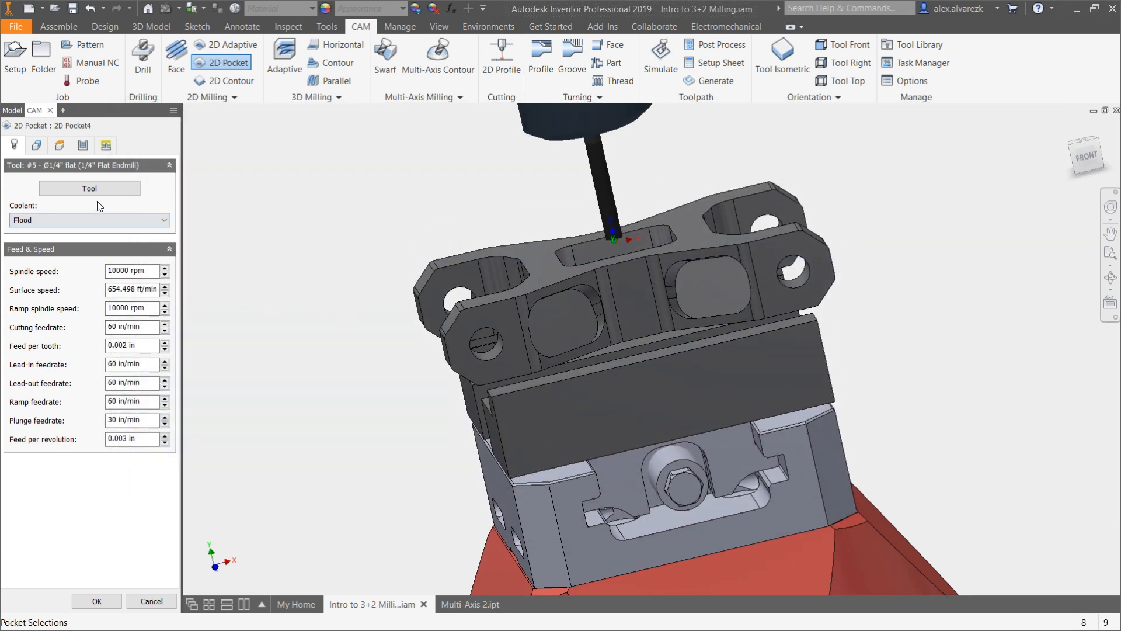
Step: Select the floor face of the left-hand pocket on the part's front side as the pocket geometry
click(36, 145)
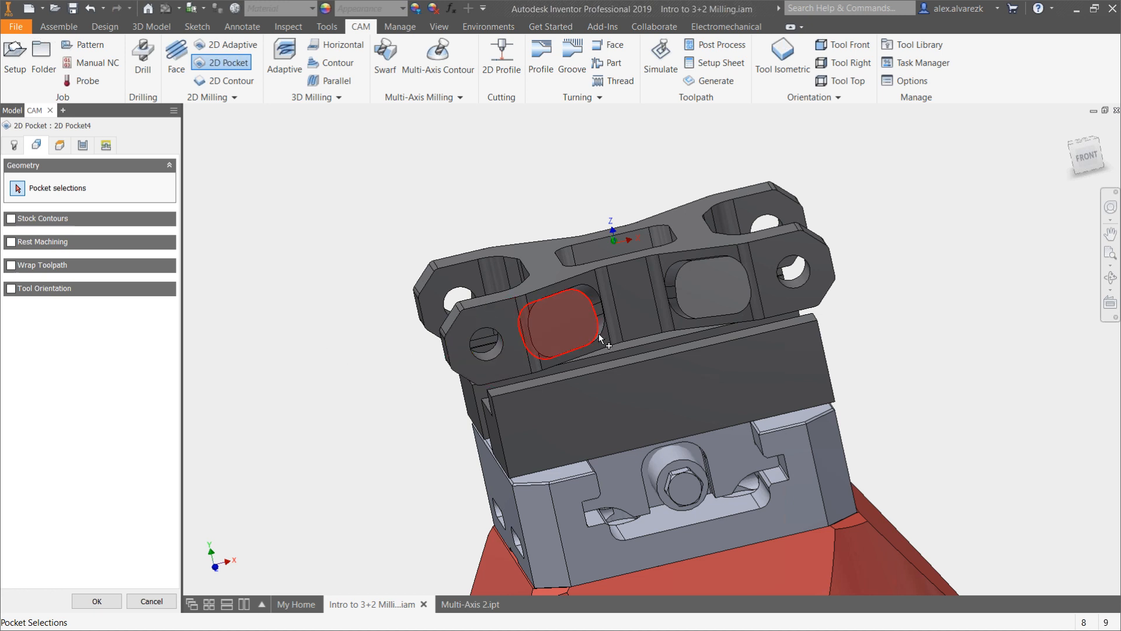
click(564, 313)
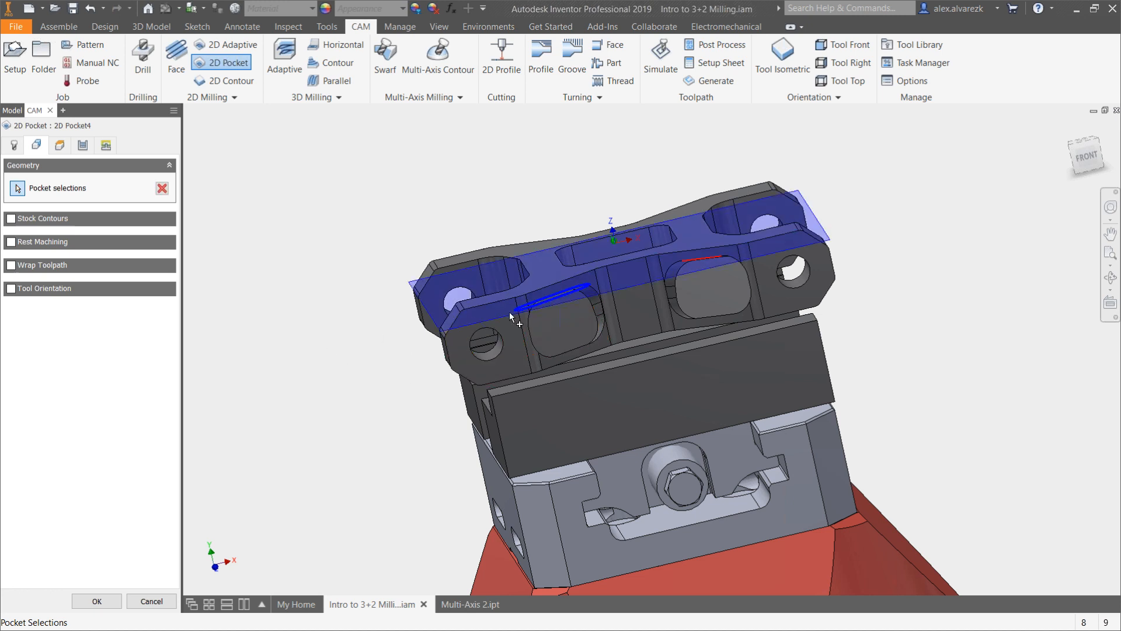
shift+middle_drag(295, 362, 275, 328)
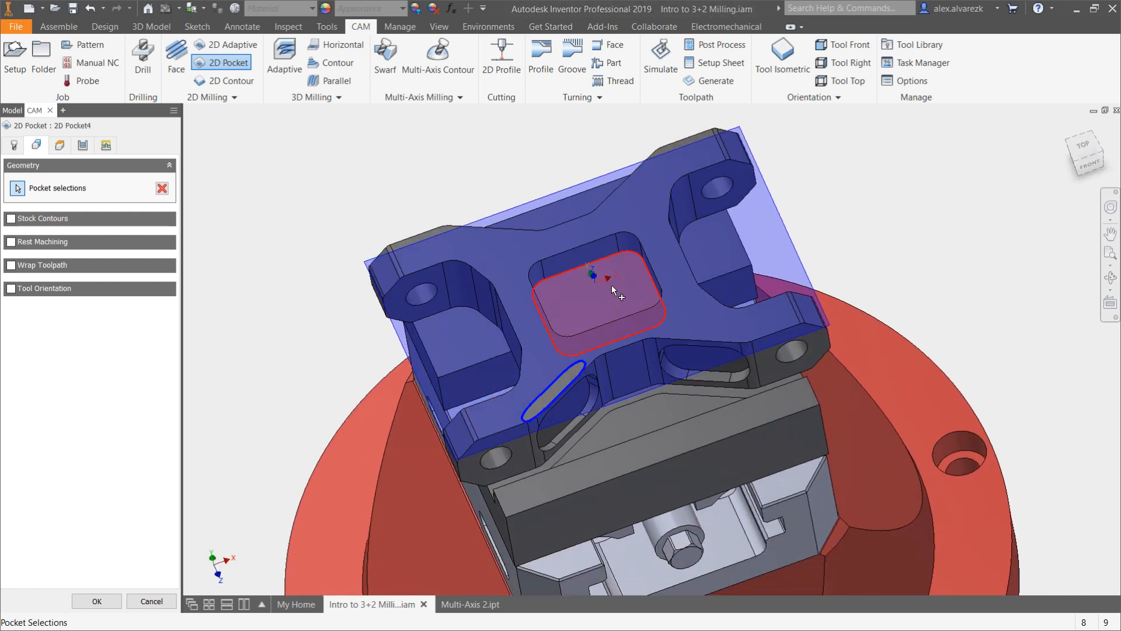
shift+middle_drag(607, 291, 590, 257)
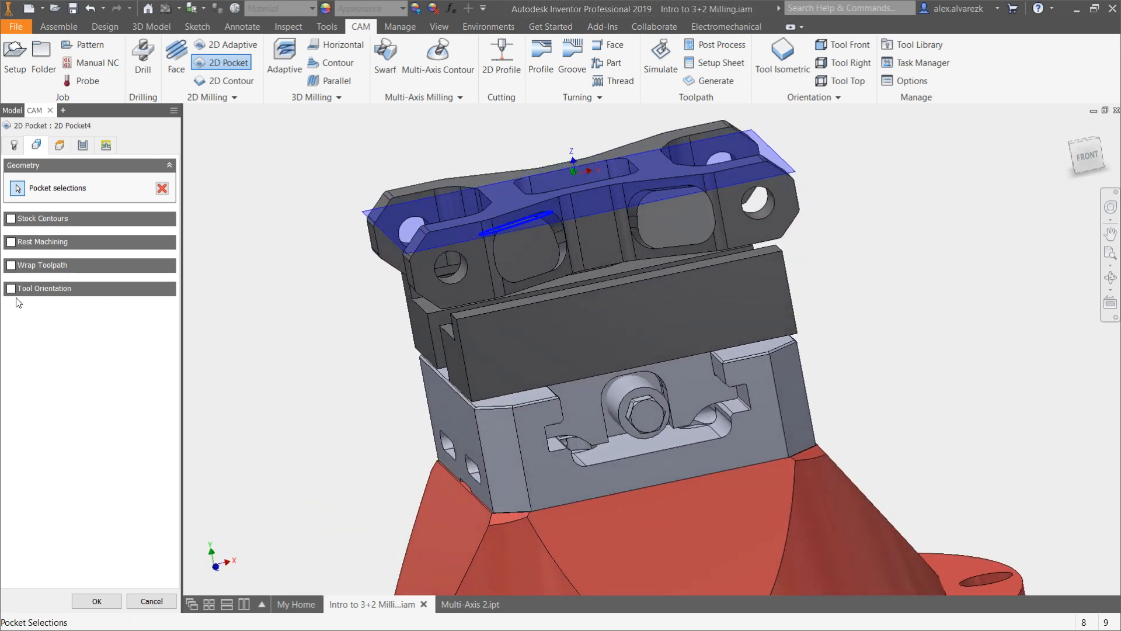
Step: Enable Tool Orientation and align its Z axis with the floor face of the selected side pocket
mouse_move(14, 295)
click(11, 288)
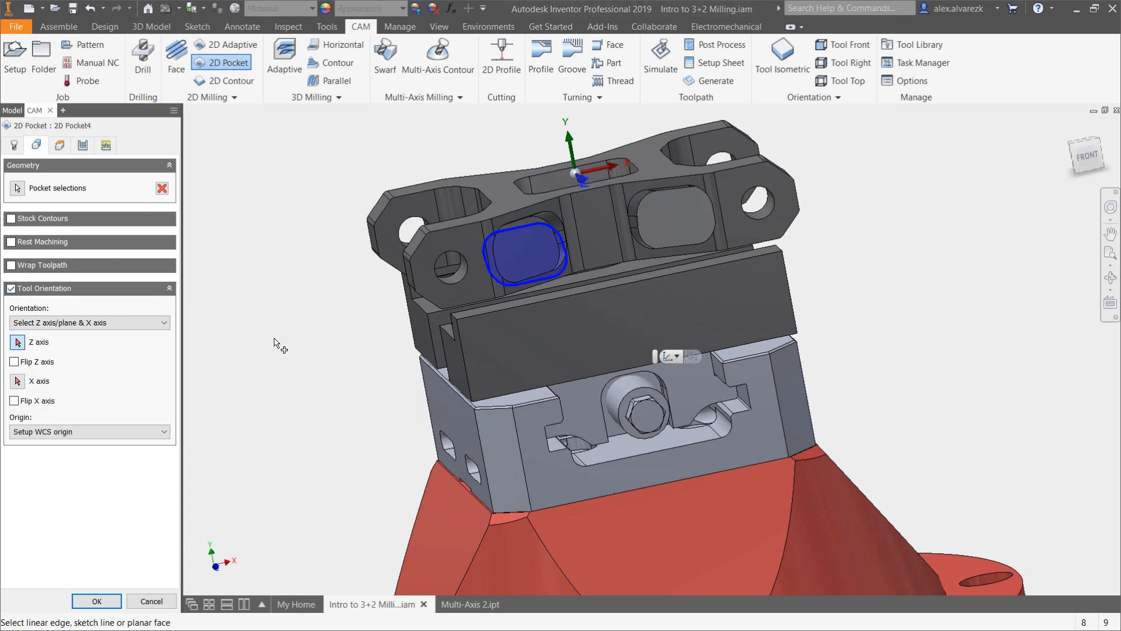
shift+middle_drag(274, 345, 378, 362)
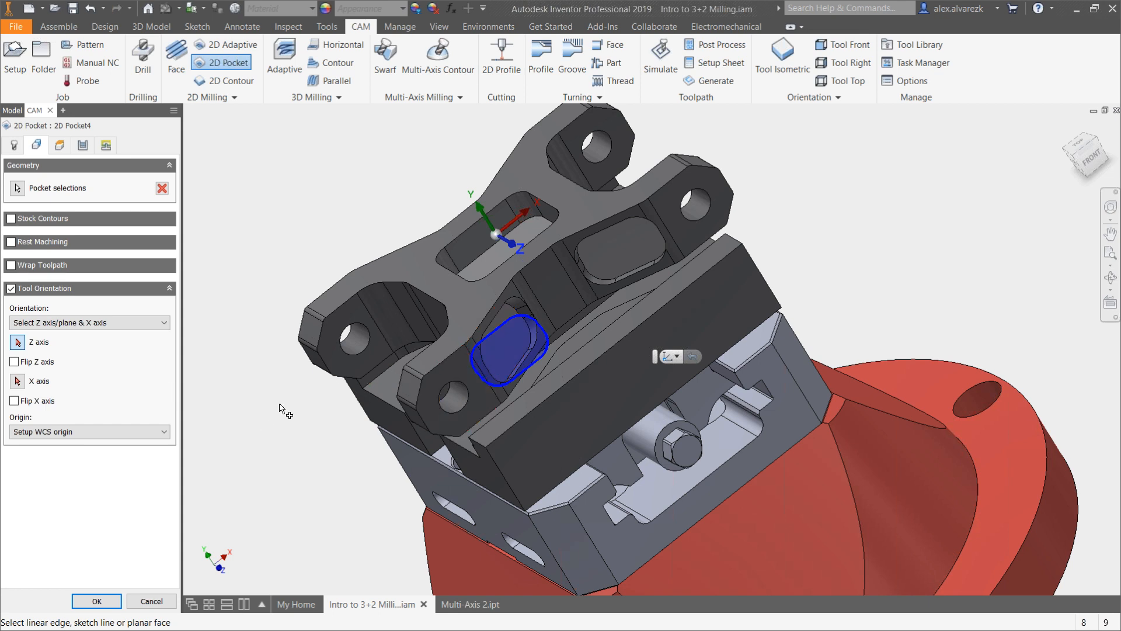
shift+middle_drag(296, 403, 246, 405)
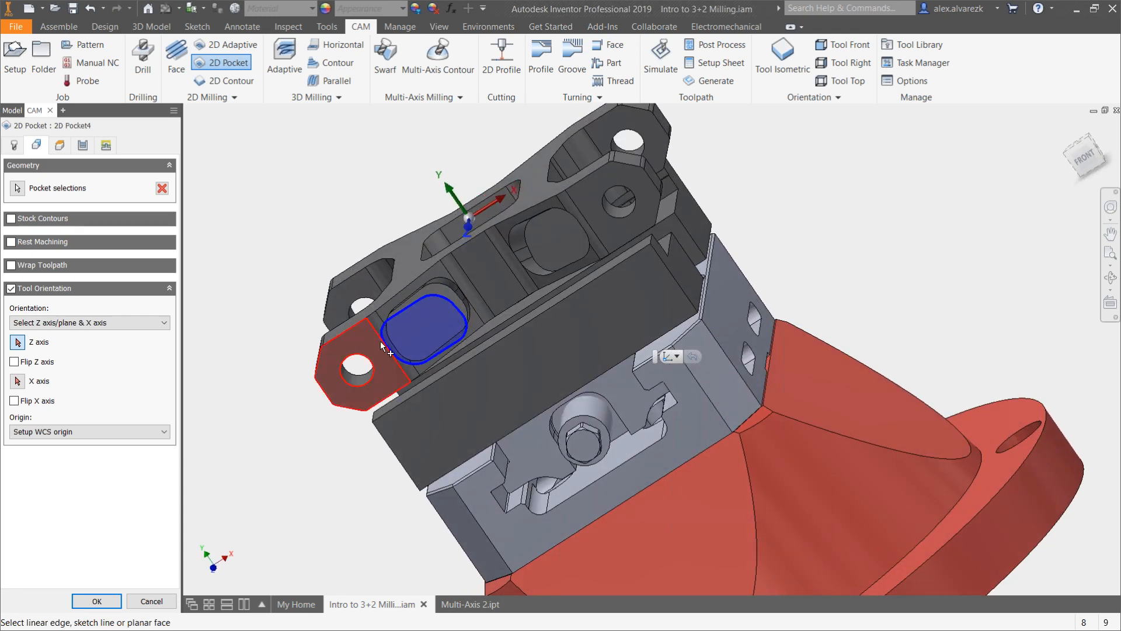
click(442, 299)
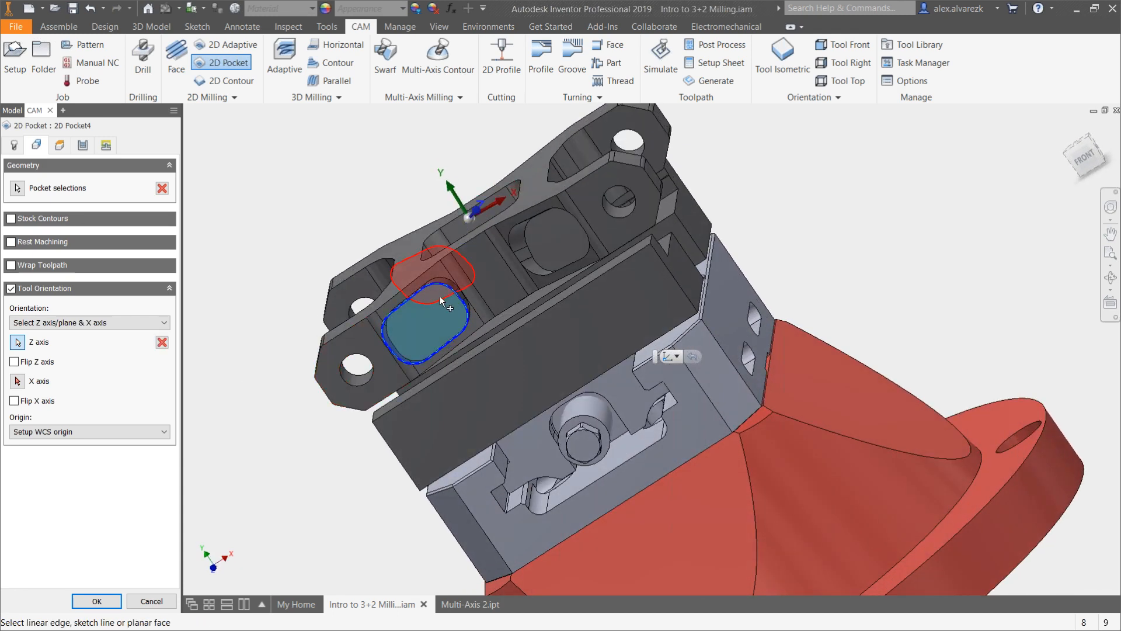
shift+middle_drag(362, 388, 393, 378)
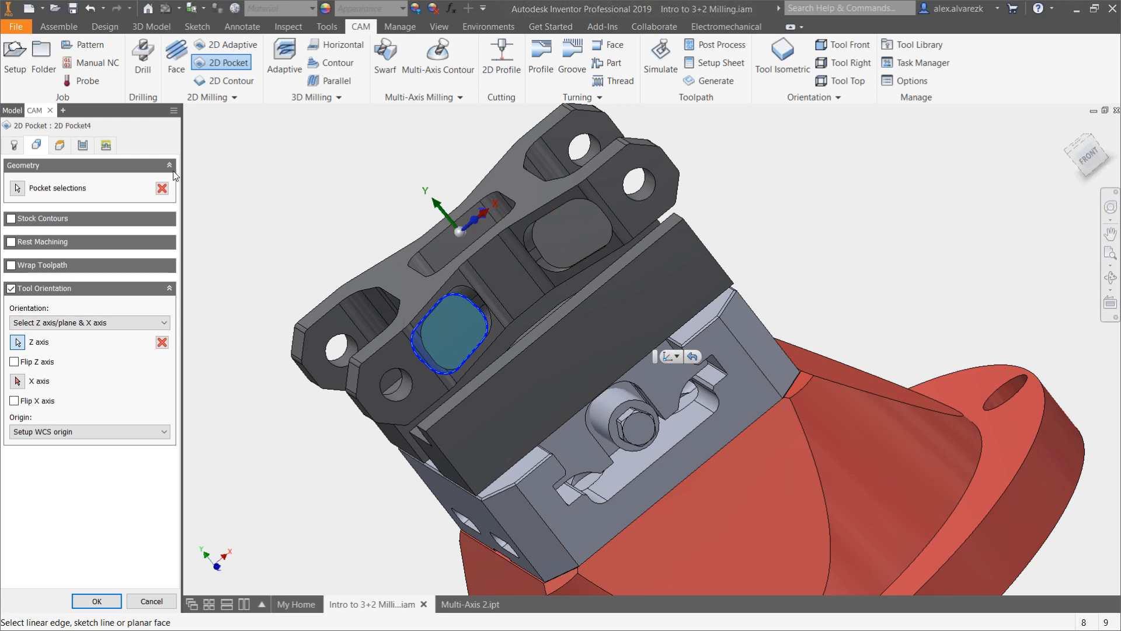
Step: Set the pocket's Top Height to Selection, reference the side pocket's opening edge, and accept the 2D Pocket operation
click(59, 148)
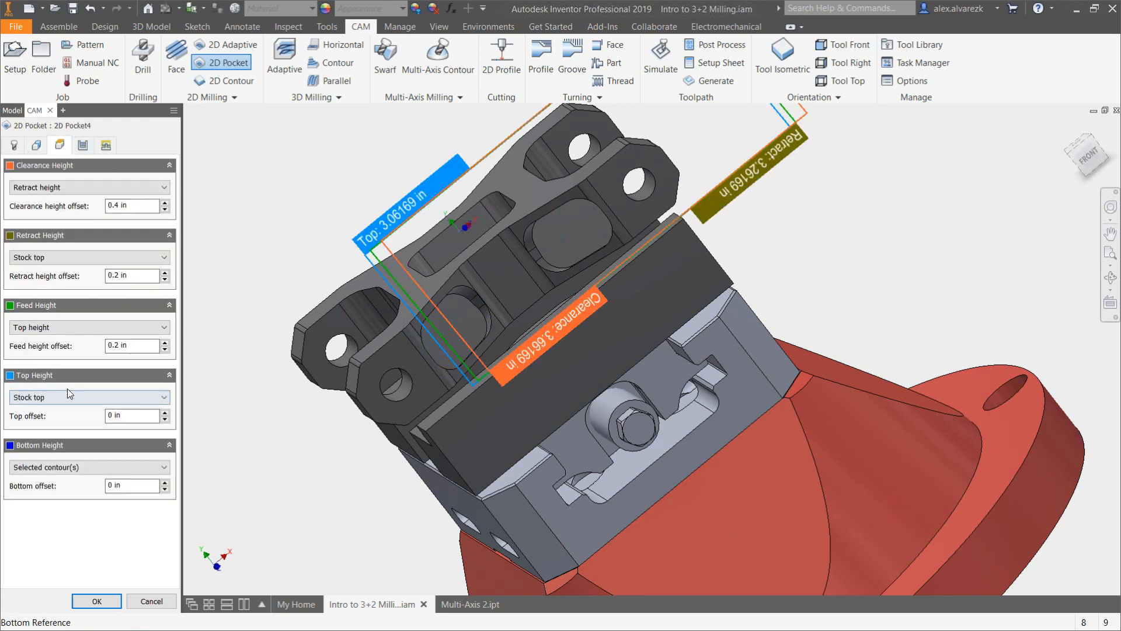
shift+middle_drag(322, 415, 372, 371)
click(106, 399)
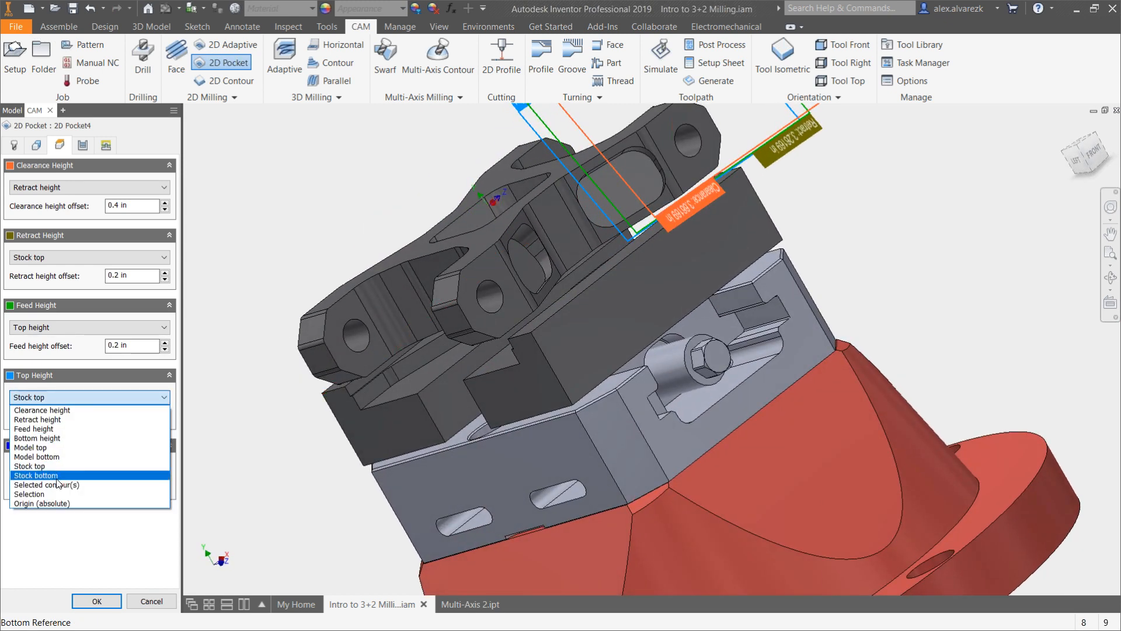
click(49, 496)
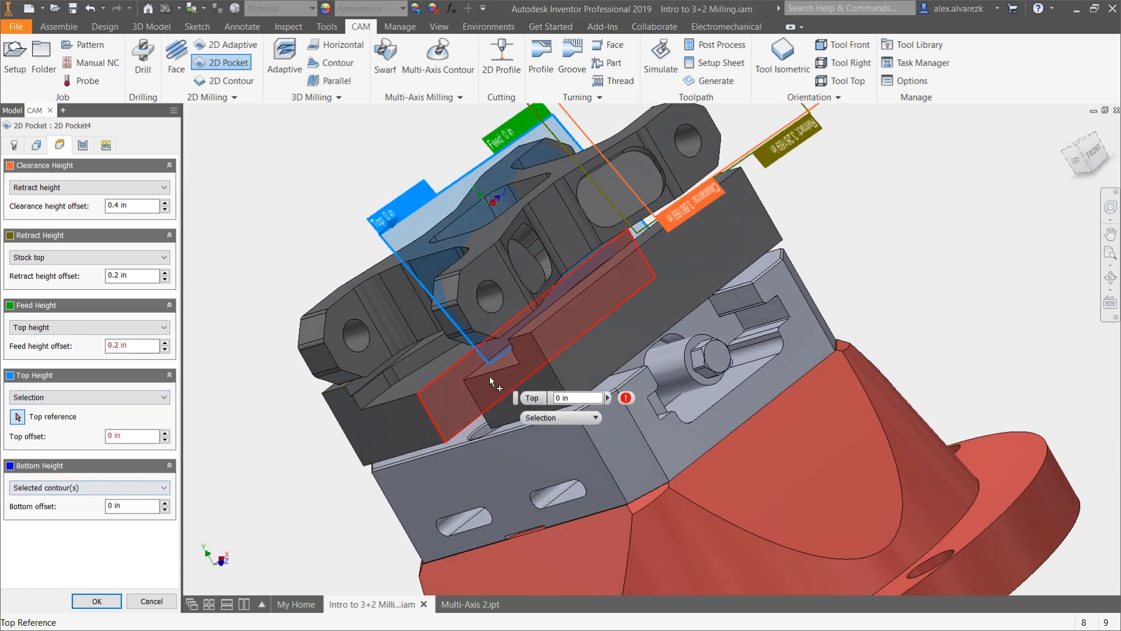
scroll(534, 240, up, 5)
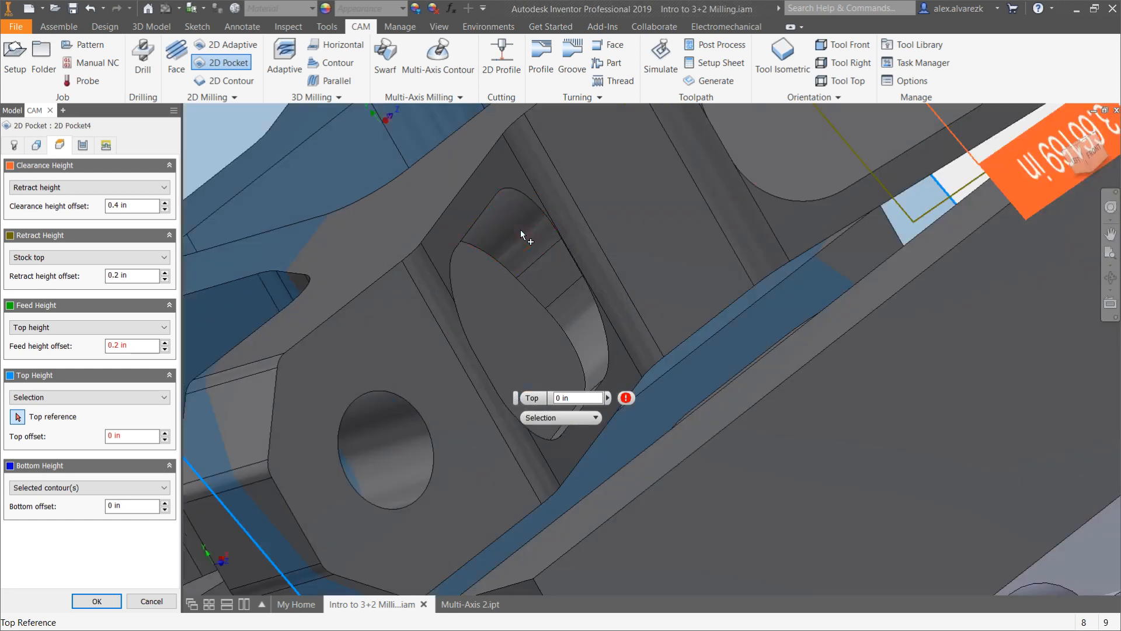
click(562, 240)
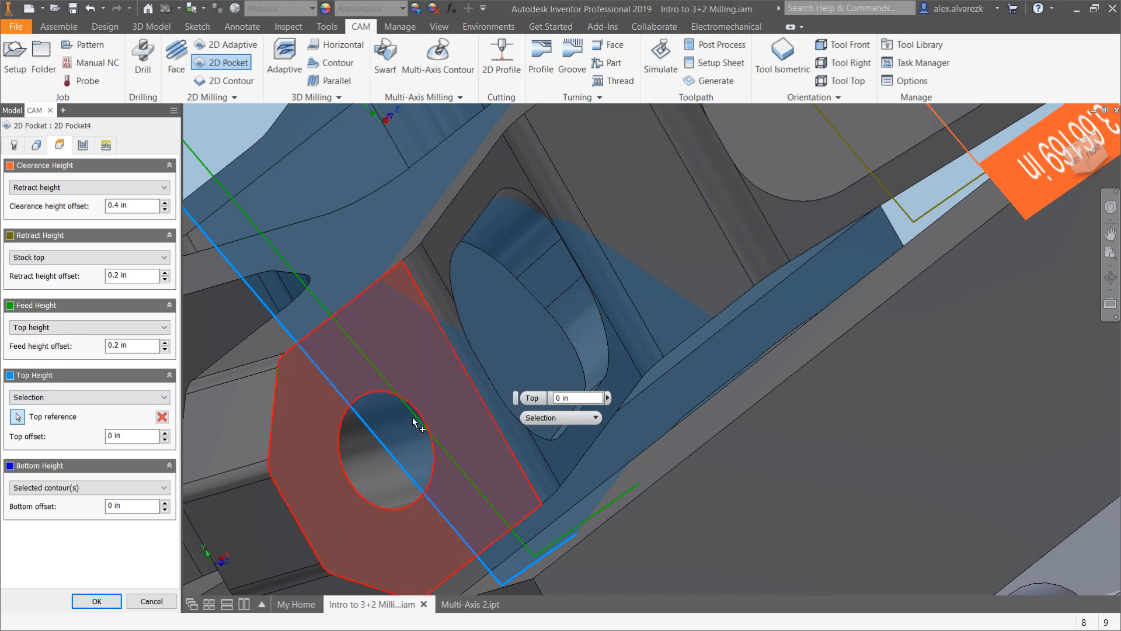
click(97, 601)
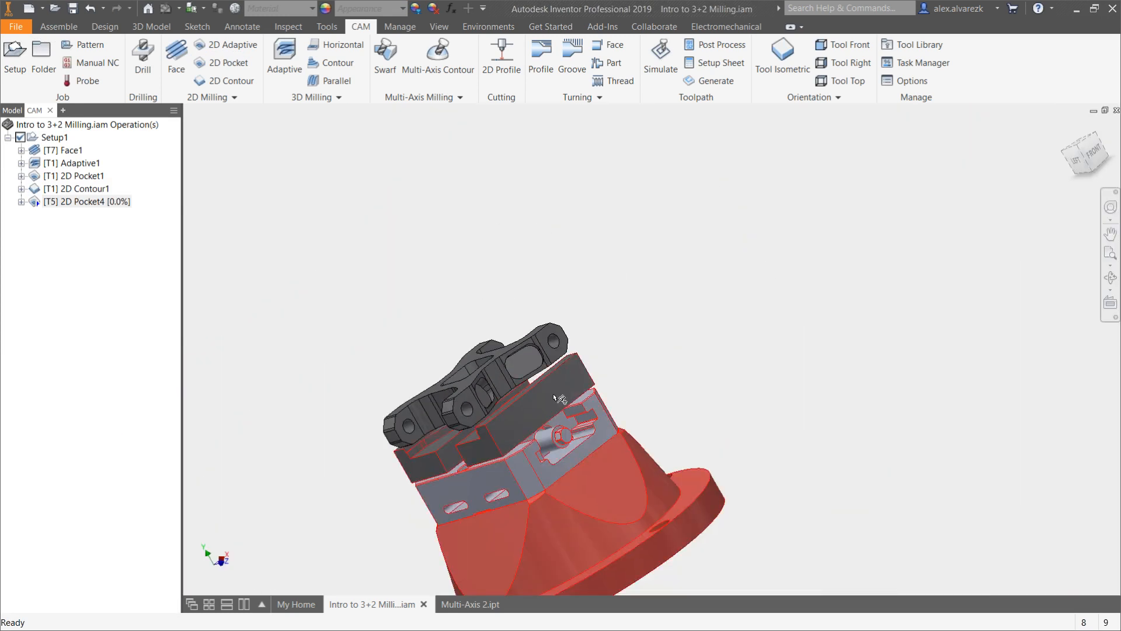
Step: Inspect the toolpath in the side pocket and create a derived 2D Contour operation from the T5 2D Pocket
shift+middle_drag(556, 397, 531, 430)
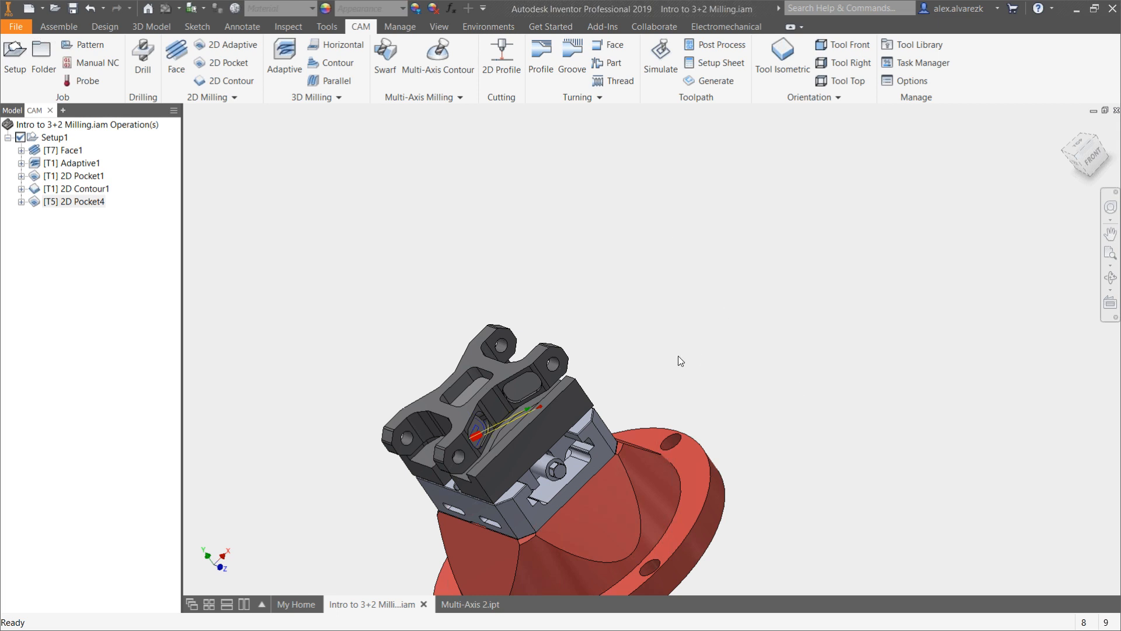
shift+middle_drag(676, 358, 693, 298)
scroll(499, 362, down, 5)
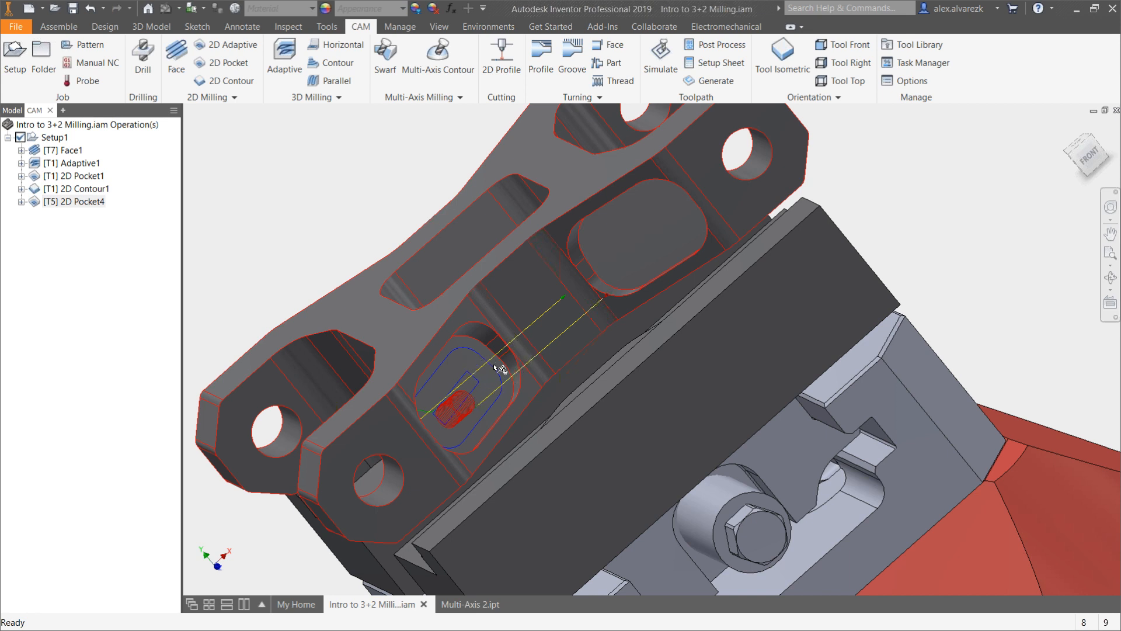
click(513, 383)
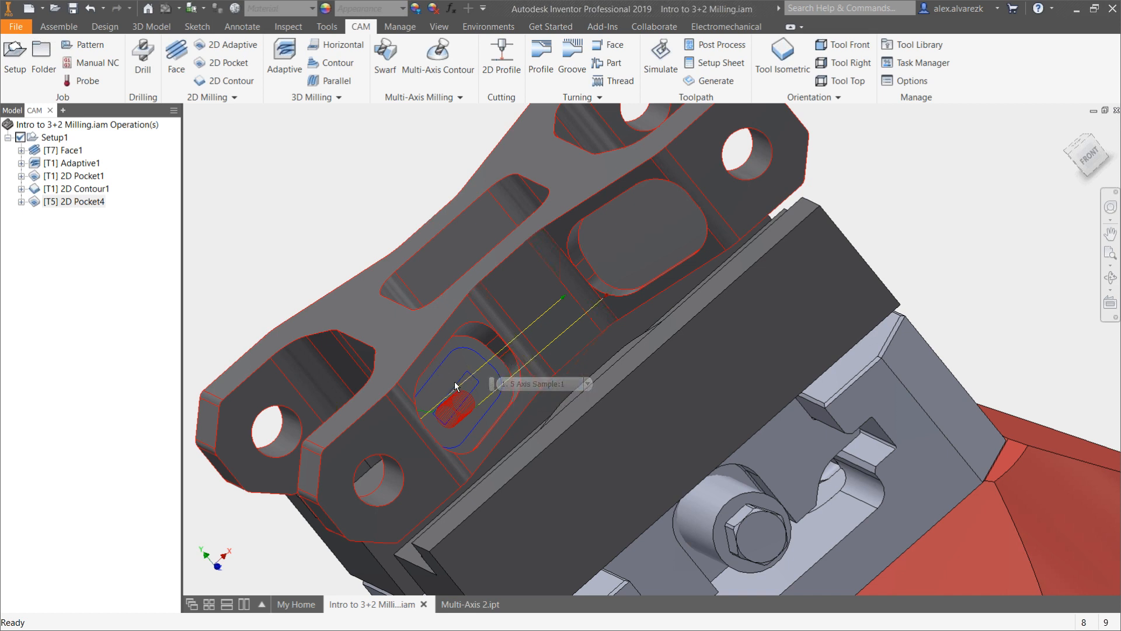
scroll(471, 376, down, 5)
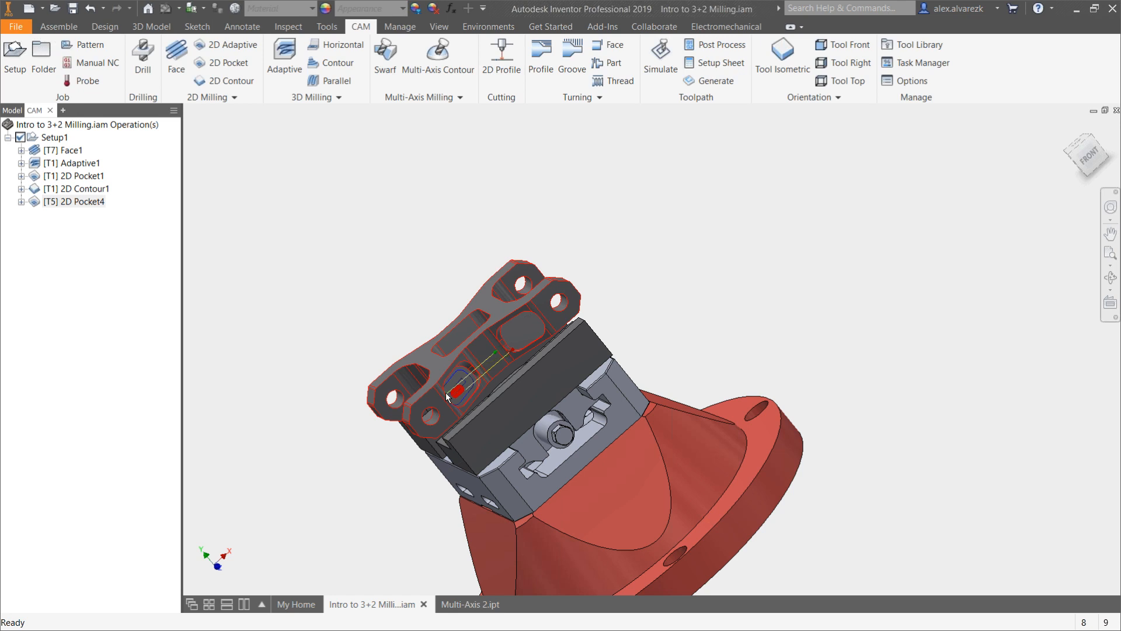
scroll(471, 389, up, 3)
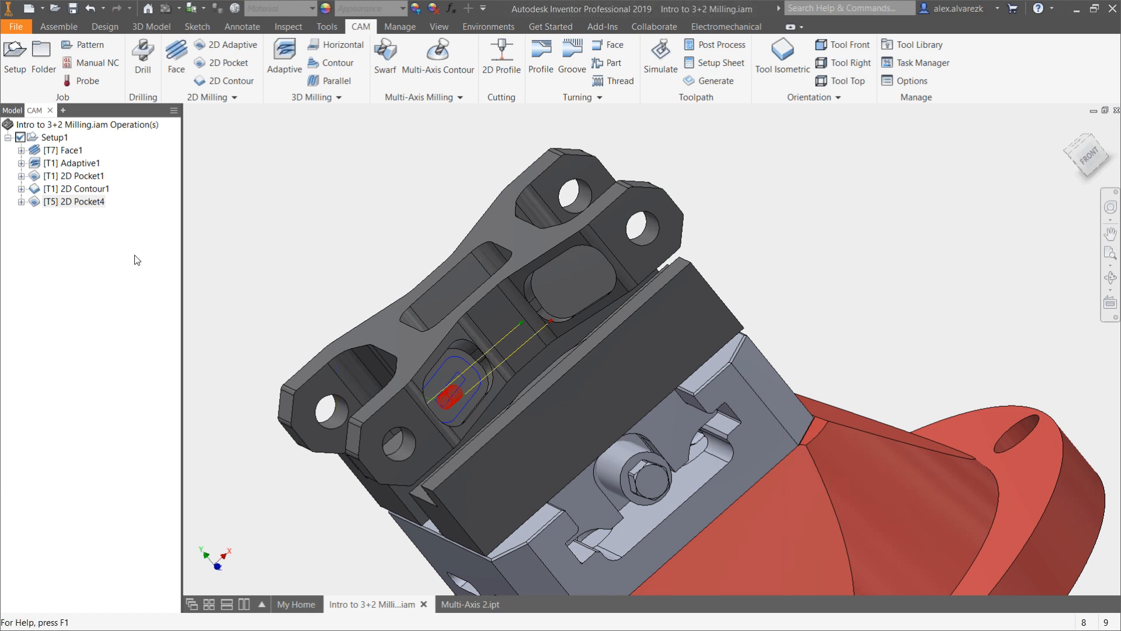
right_click(85, 204)
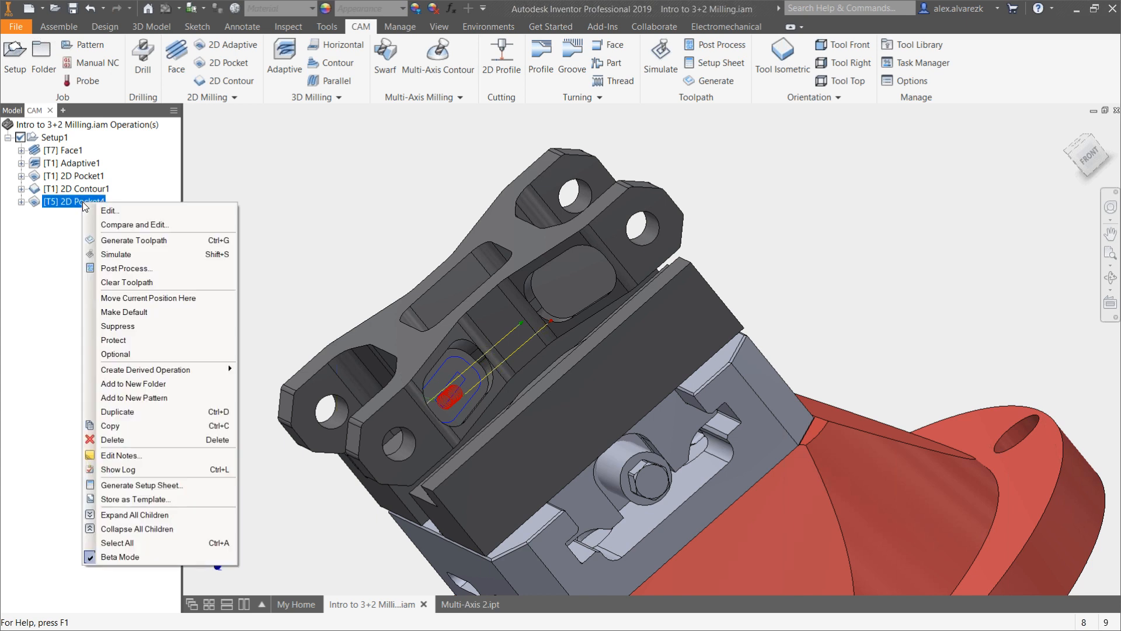
mouse_move(147, 374)
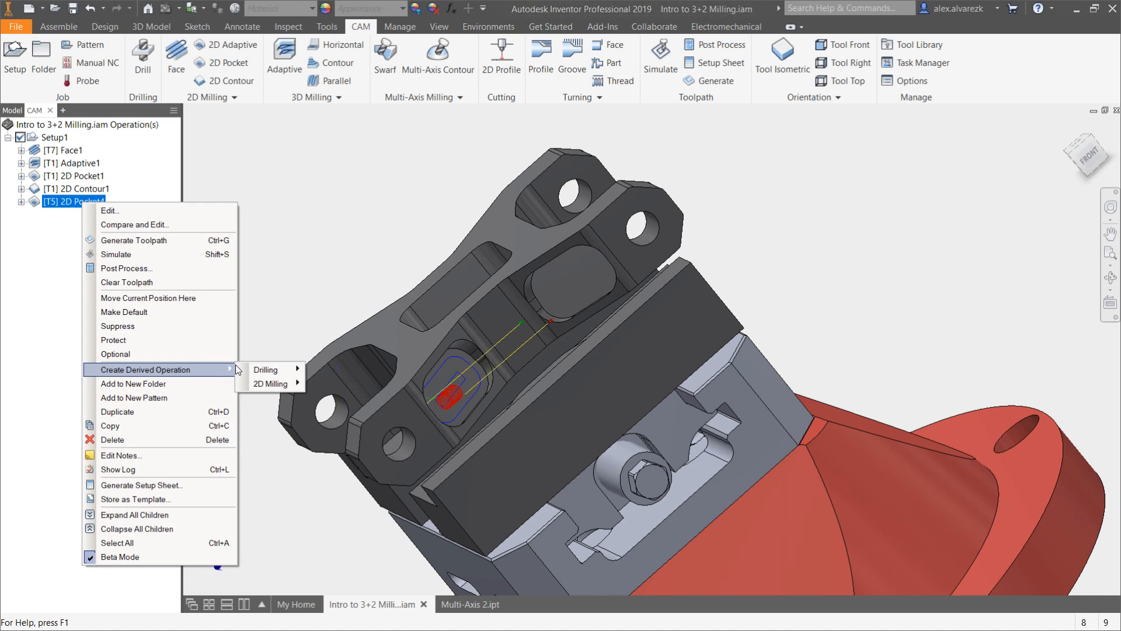
mouse_move(263, 383)
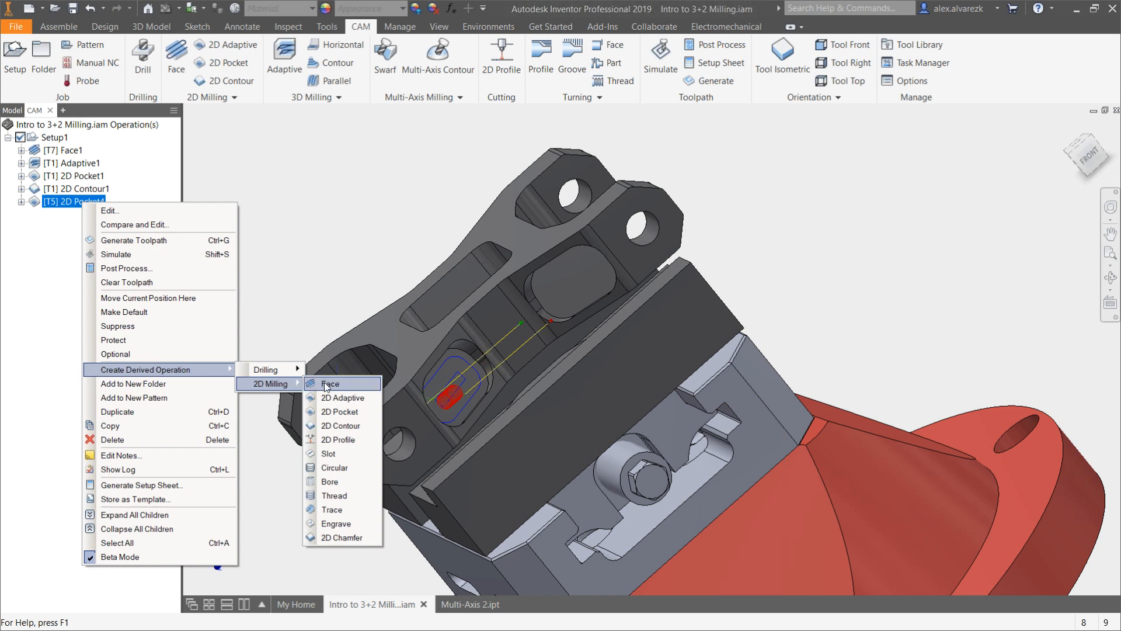
click(335, 426)
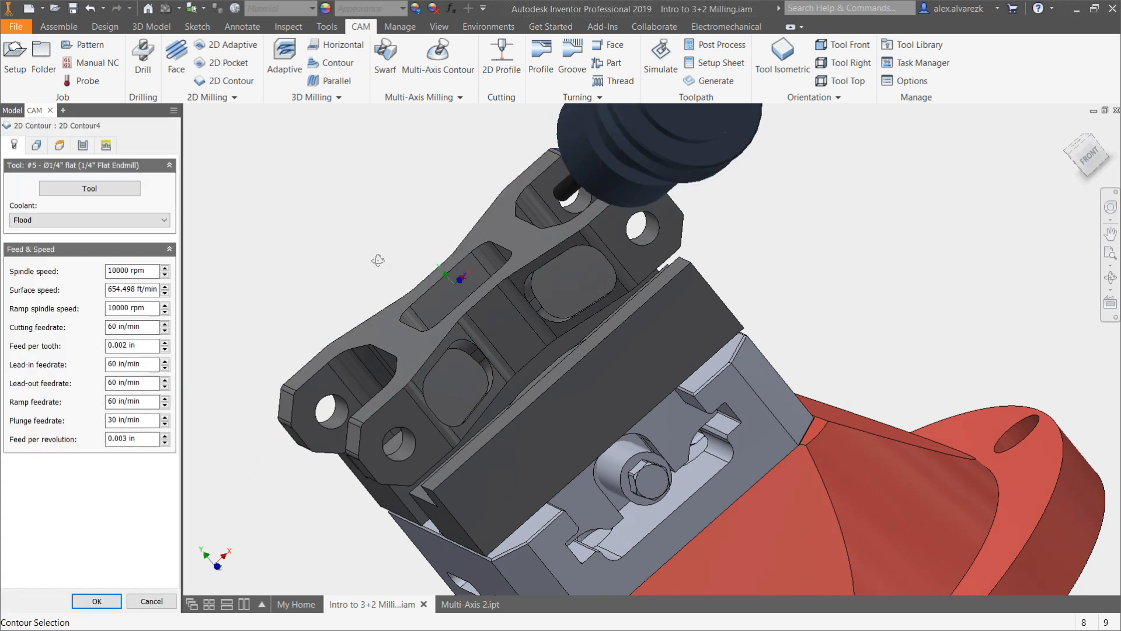
Step: Review the derived 2D Contour's geometry and height settings and accept the operation
shift+middle_drag(374, 258, 381, 291)
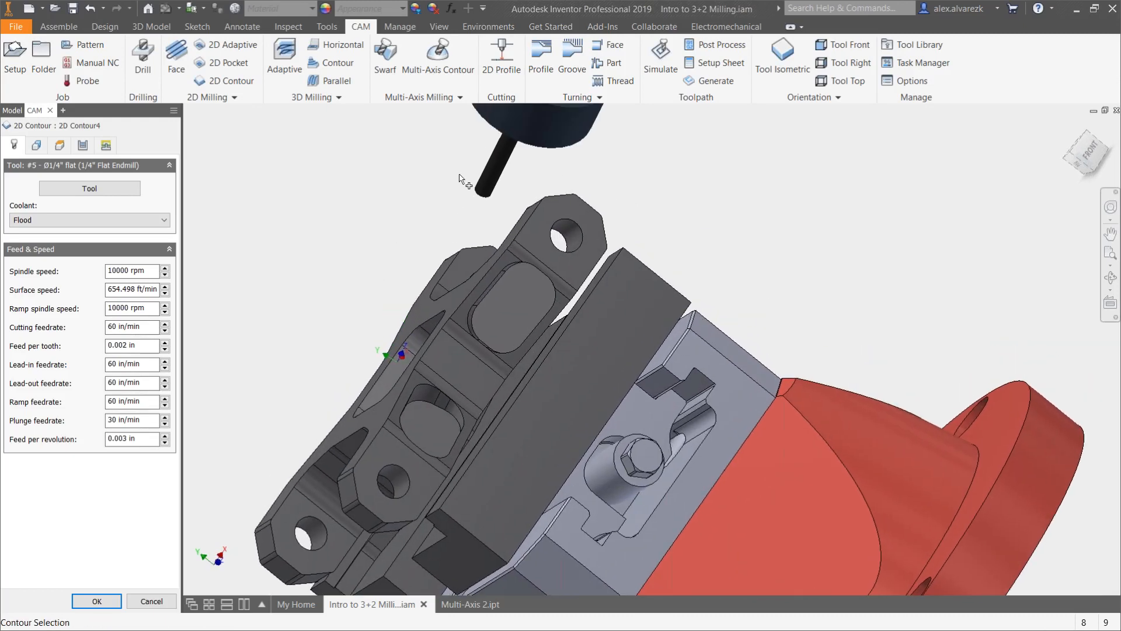
click(37, 147)
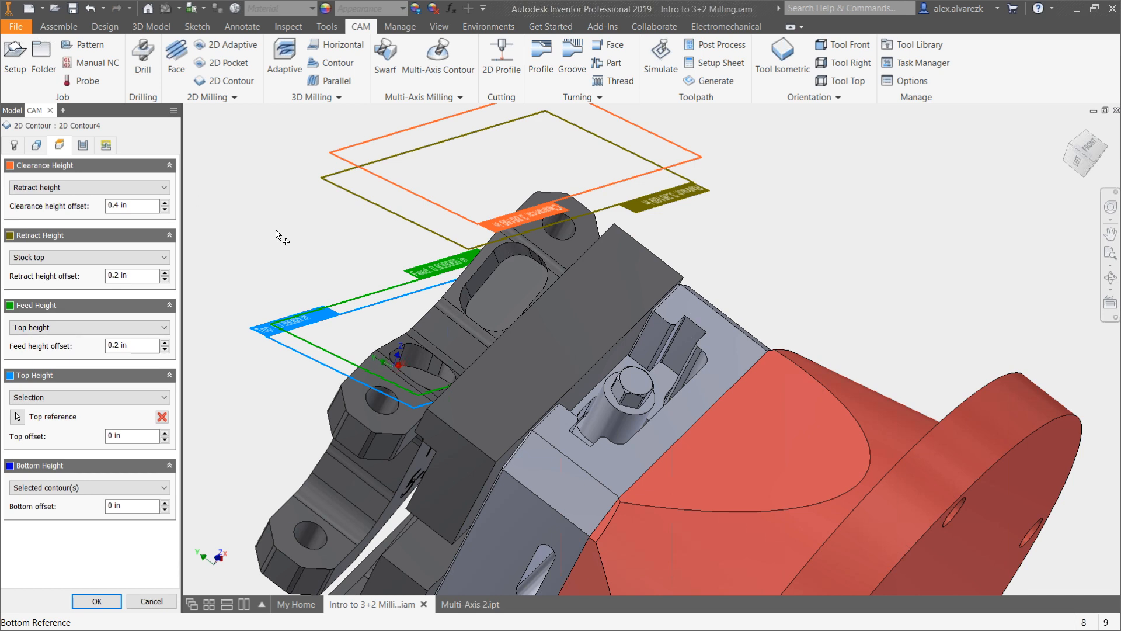
click(97, 602)
Step: Start a circular pattern of the T5 2D Pocket and 2D Contour operations about the axis of the fixture's round base flange
mouse_move(295, 277)
shift+middle_down()
mouse_move(291, 332)
mouse_move(309, 300)
mouse_move(272, 240)
mouse_move(263, 247)
mouse_move(315, 269)
shift+middle_up()
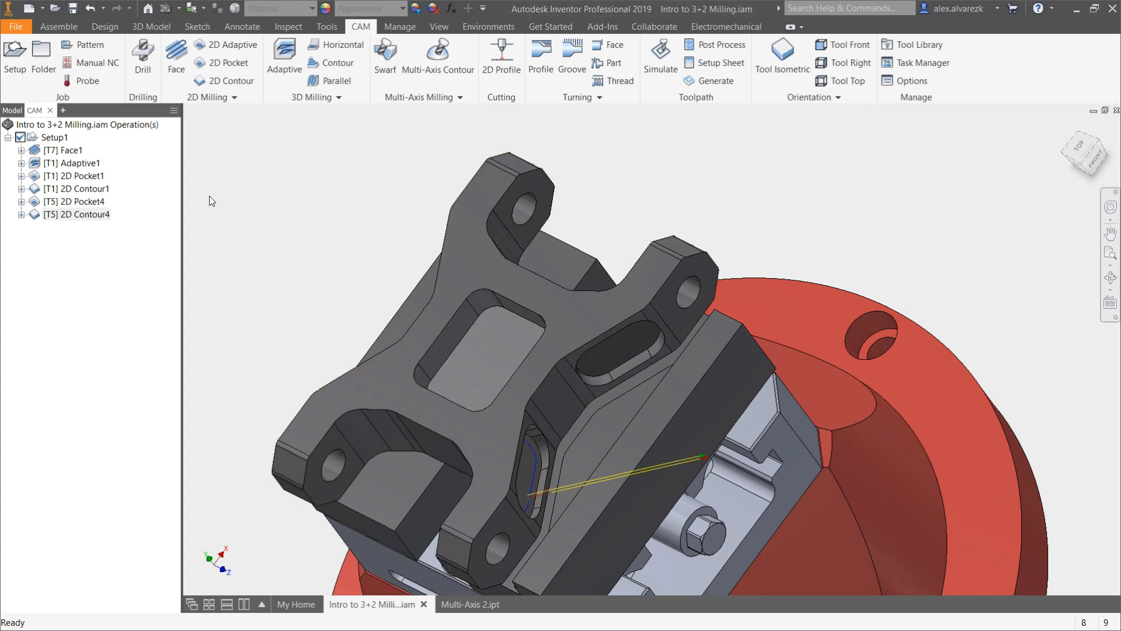
shift+middle_drag(268, 251, 256, 229)
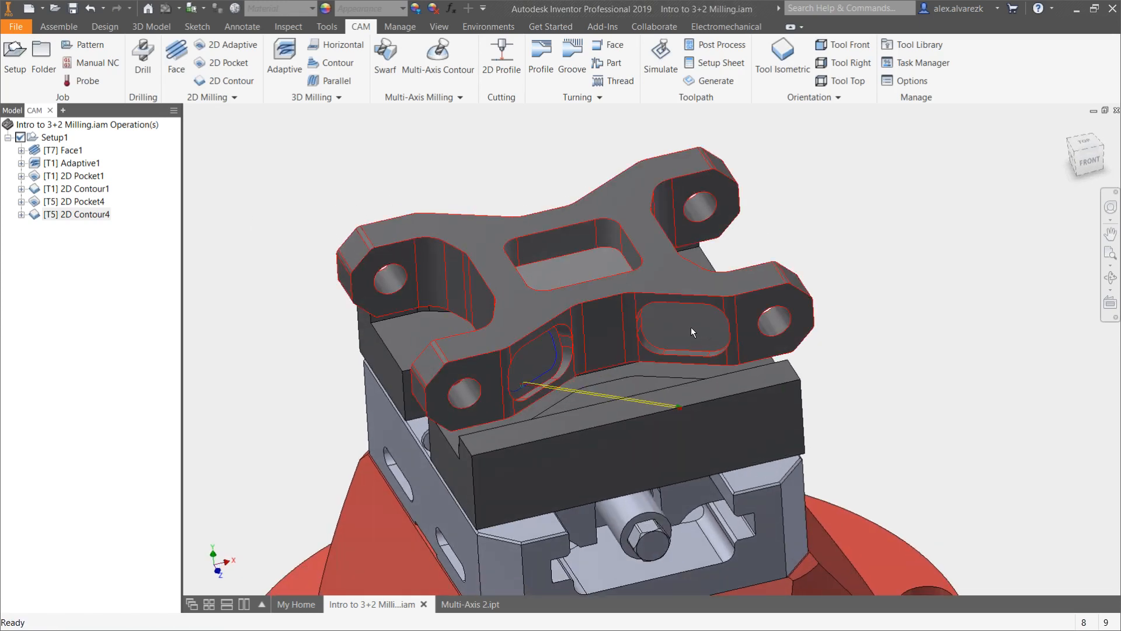
shift+click(79, 205)
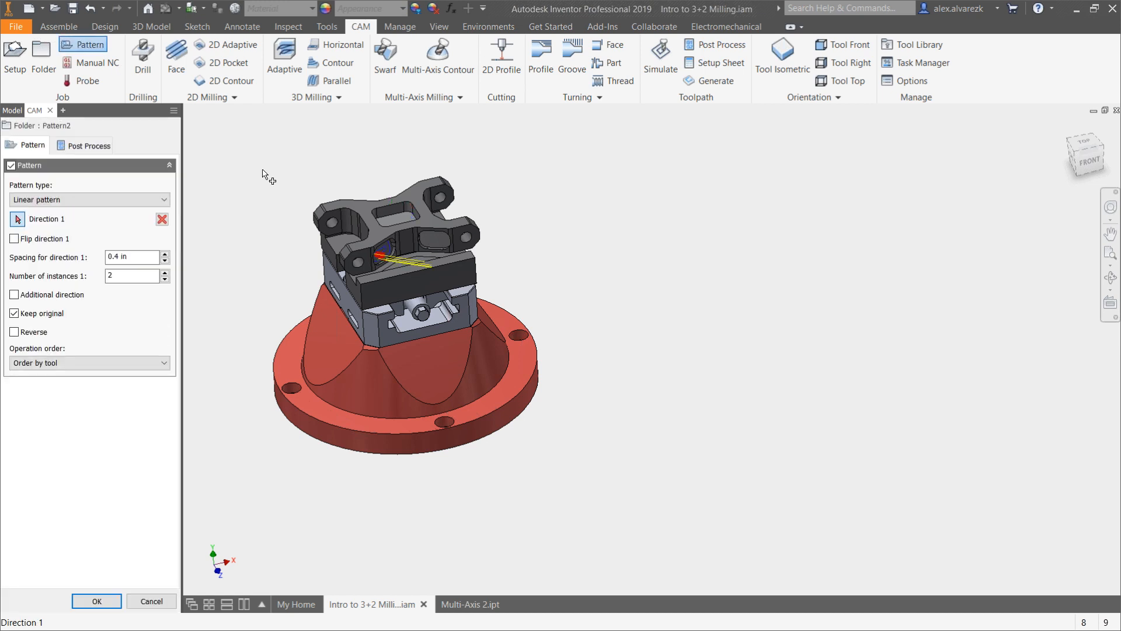
click(66, 201)
click(58, 222)
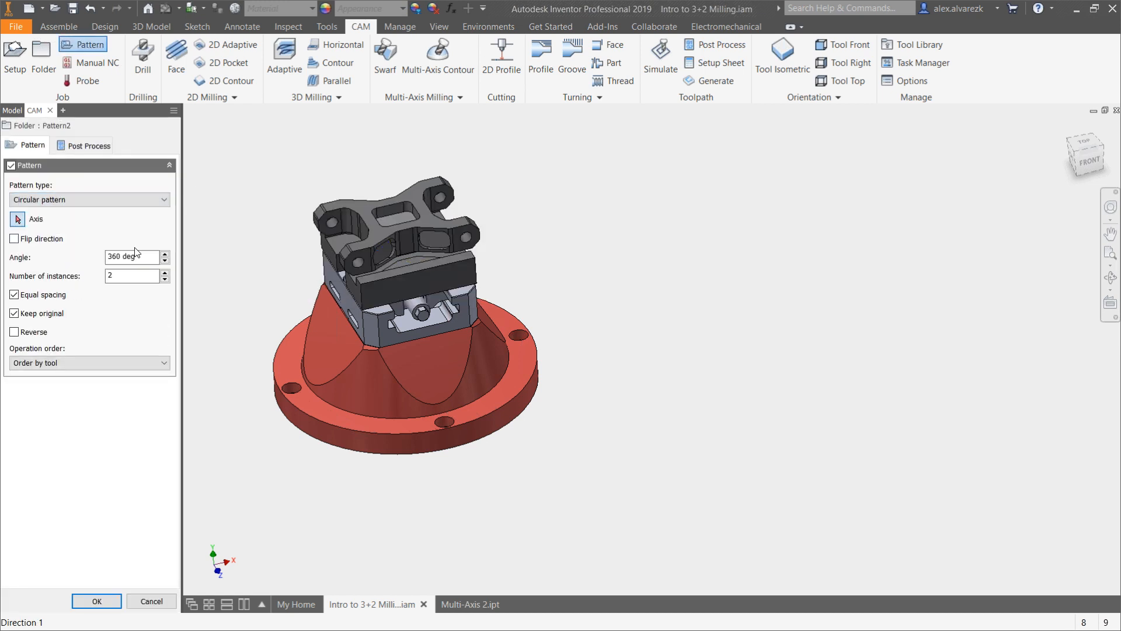
click(357, 448)
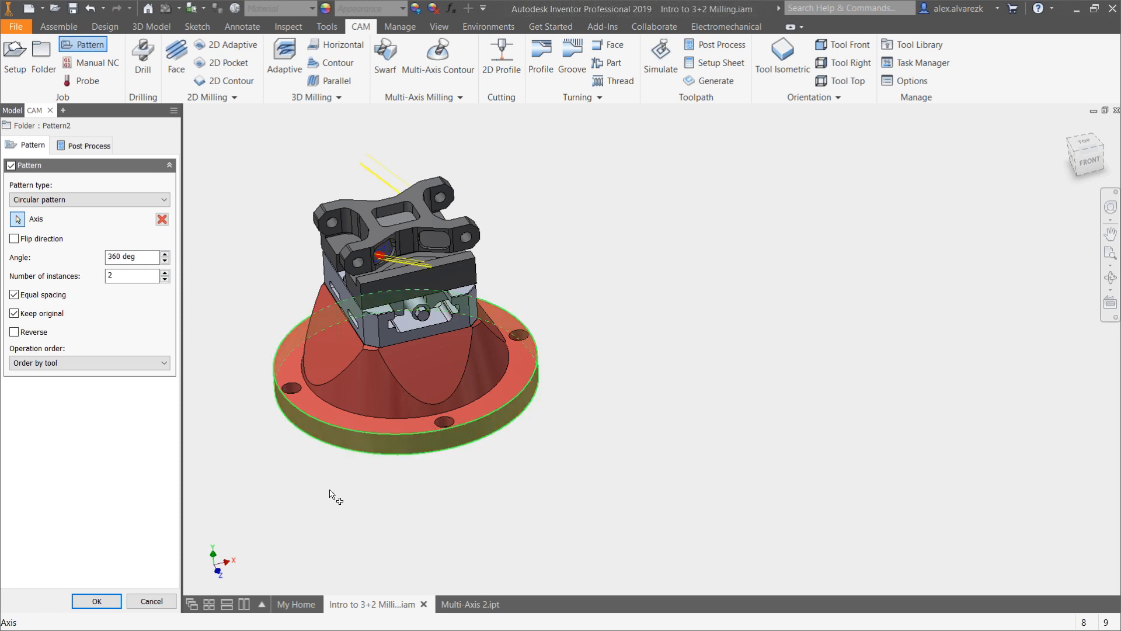
Step: Check the patterned toolpaths on the part's back side, change the pattern's operation order and accept the pattern
shift+middle_drag(313, 493, 603, 465)
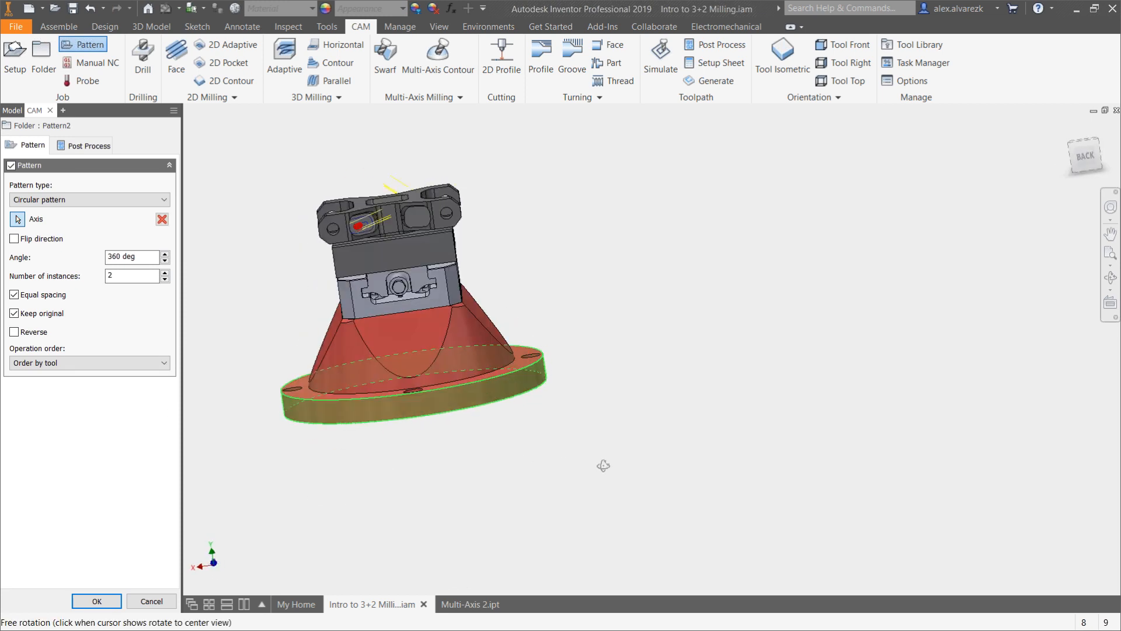
scroll(370, 311, down, 10)
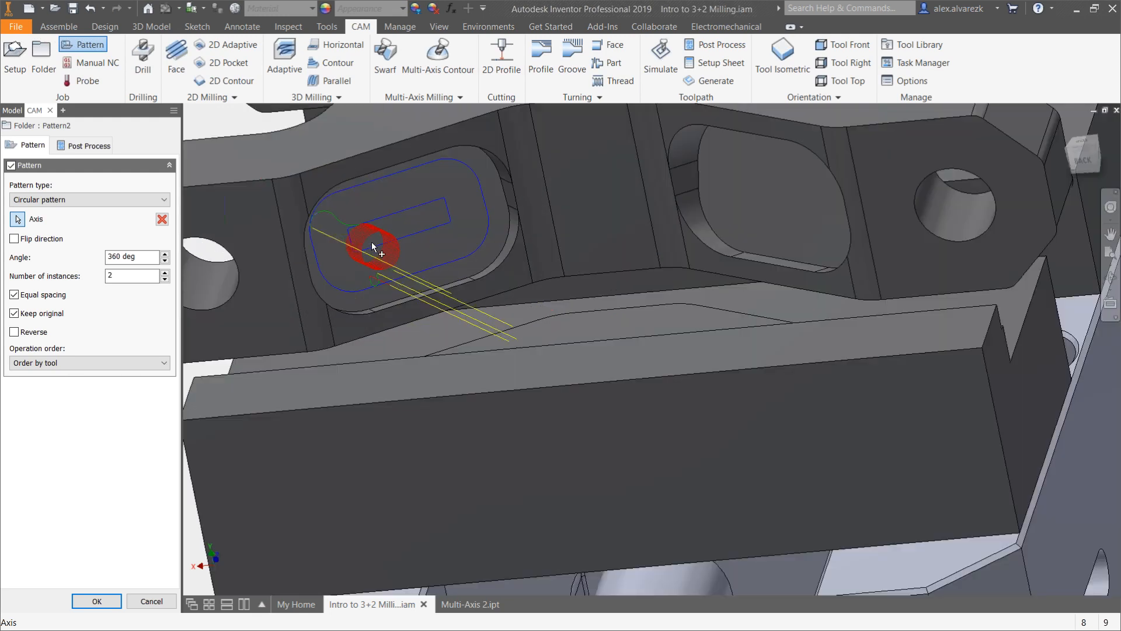
scroll(372, 245, up, 10)
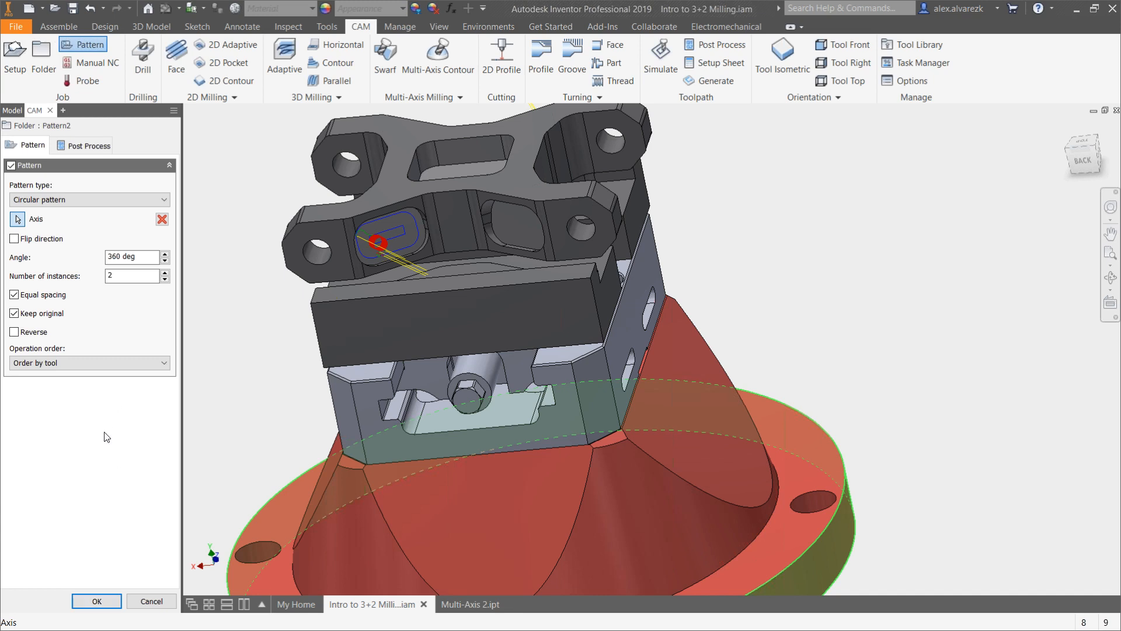
click(122, 364)
click(82, 385)
click(96, 601)
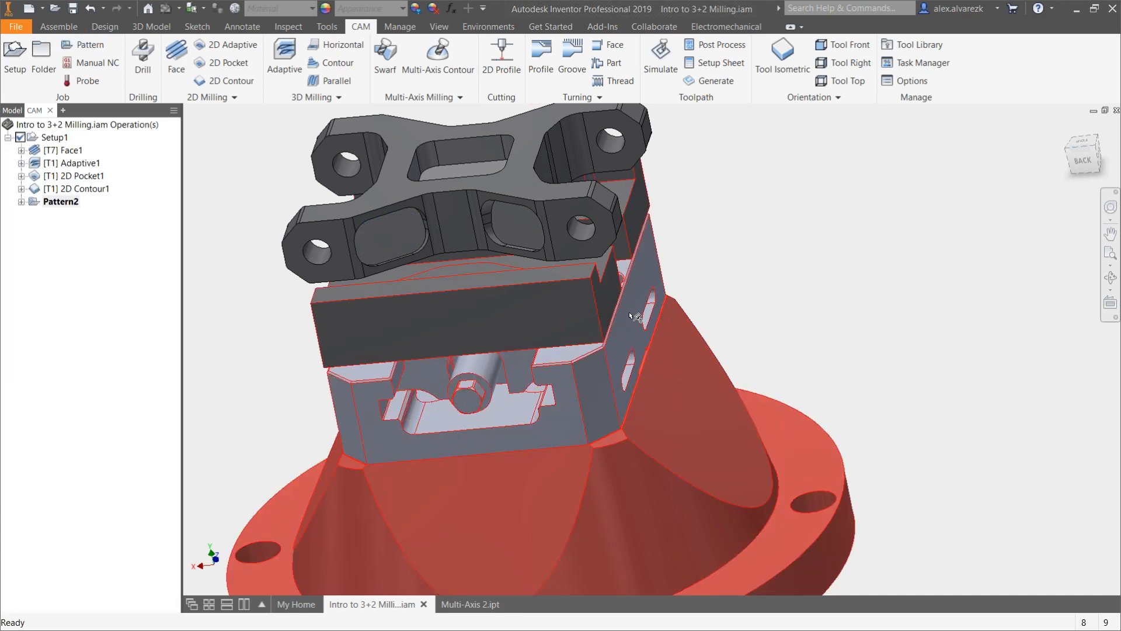
Step: Start a Drill operation and enable Tool Orientation in its geometry settings
shift+middle_drag(810, 247, 624, 323)
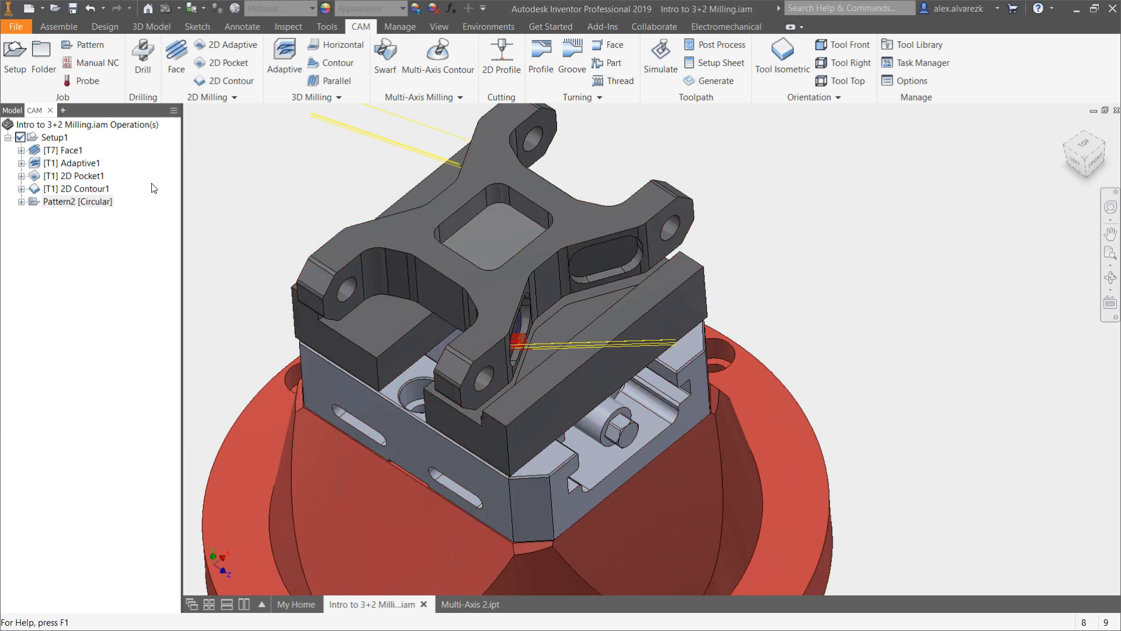
middle_drag(347, 198, 316, 176)
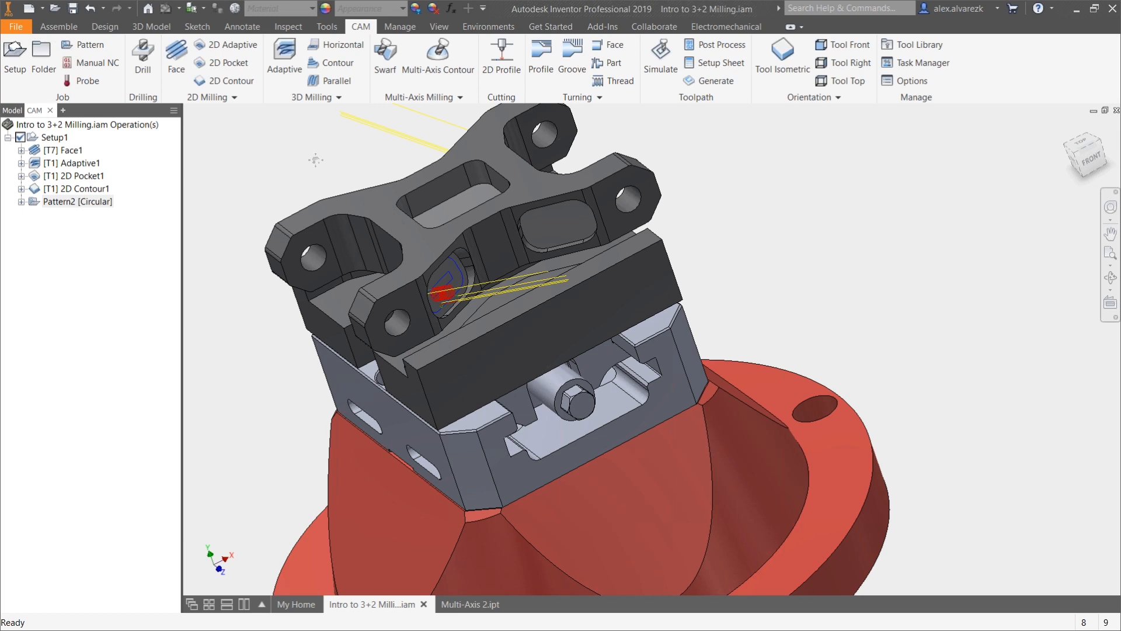
middle_drag(316, 159, 361, 196)
click(148, 78)
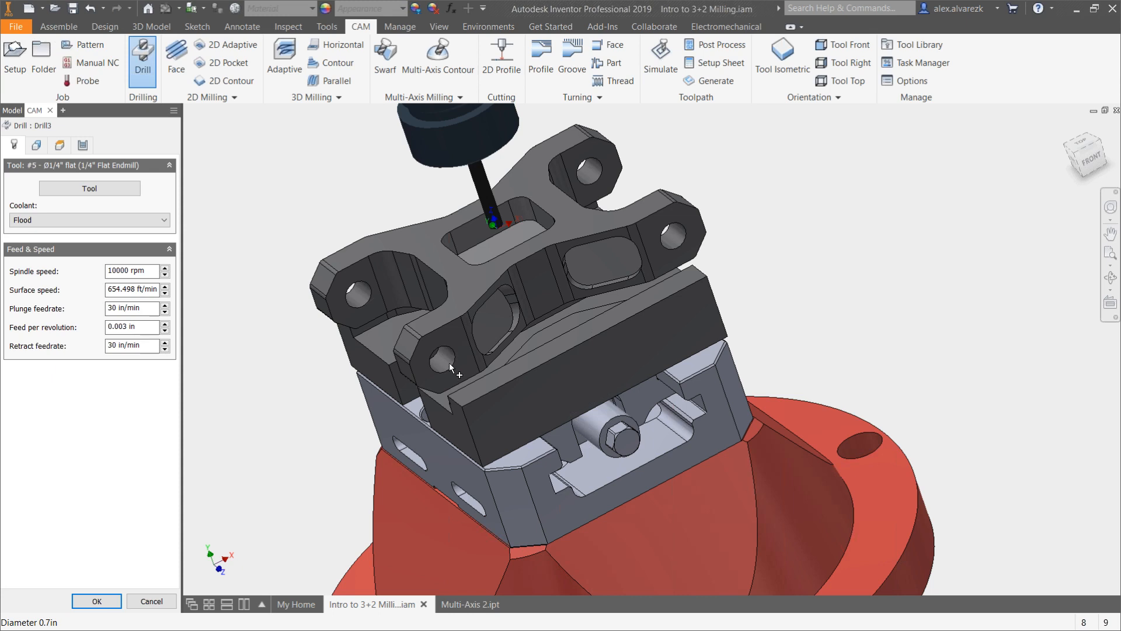
click(36, 144)
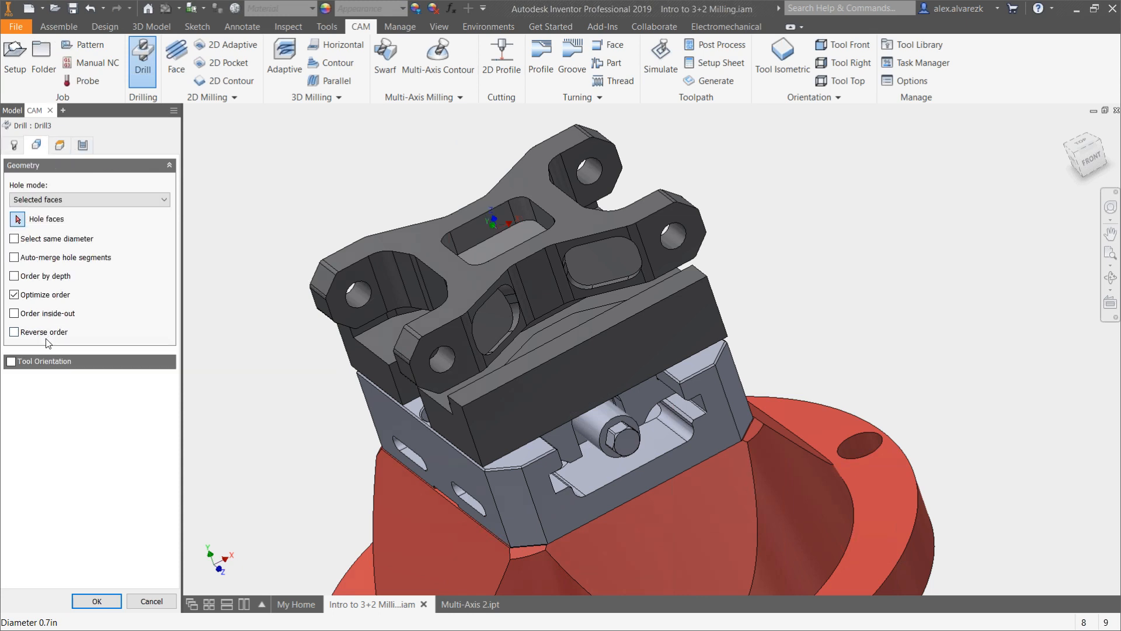
click(11, 362)
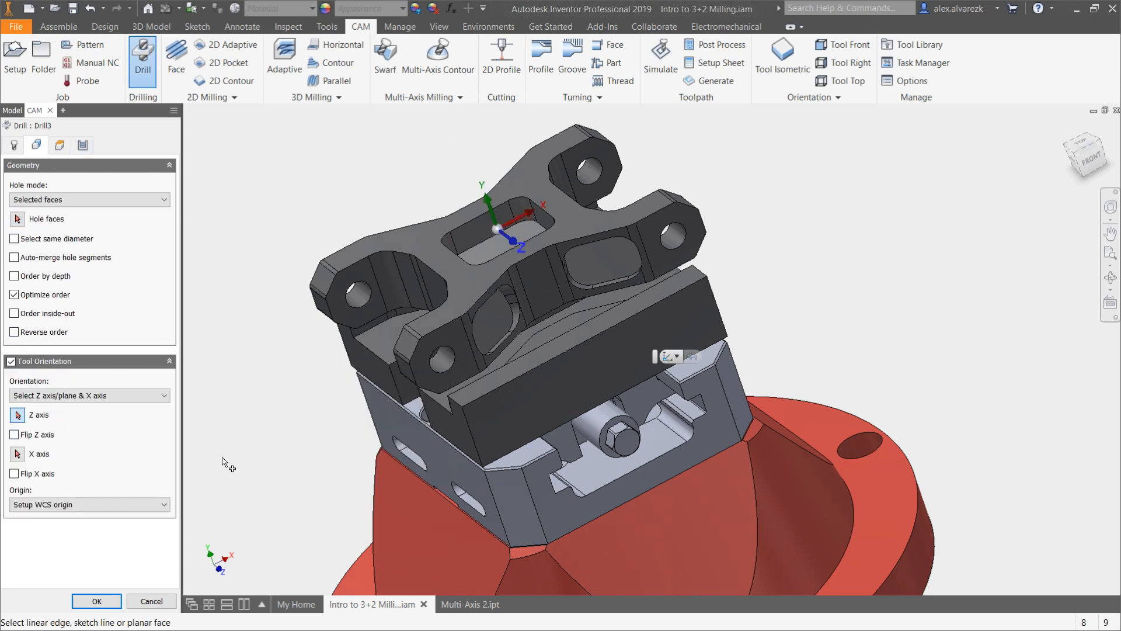
Step: Align the drill's Z axis with the hole in the front left-hand lug and flip the Z direction
click(447, 359)
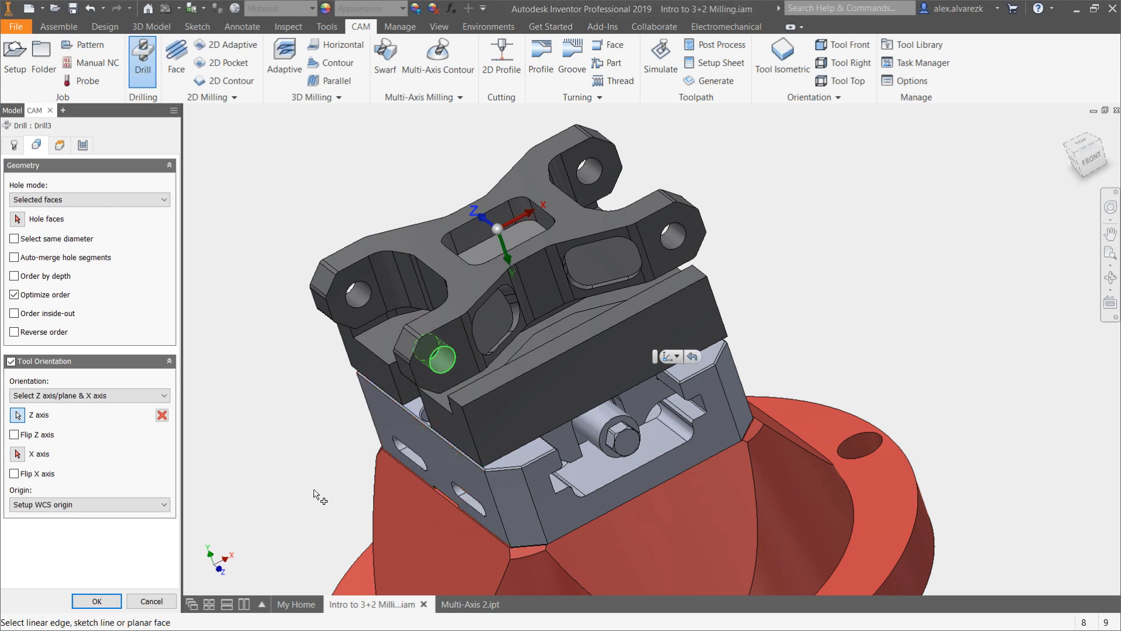
shift+middle_drag(313, 488, 354, 314)
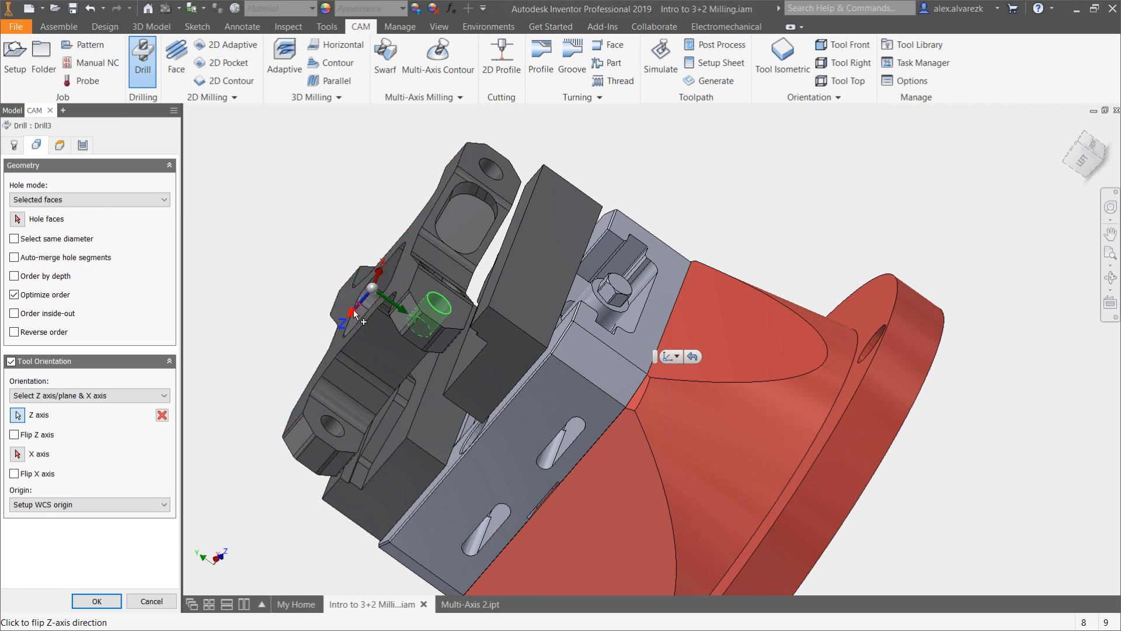
click(352, 310)
Step: Select the cylindrical face of the front left-hand lug's hole as the hole to drill
shift+middle_drag(307, 336, 236, 355)
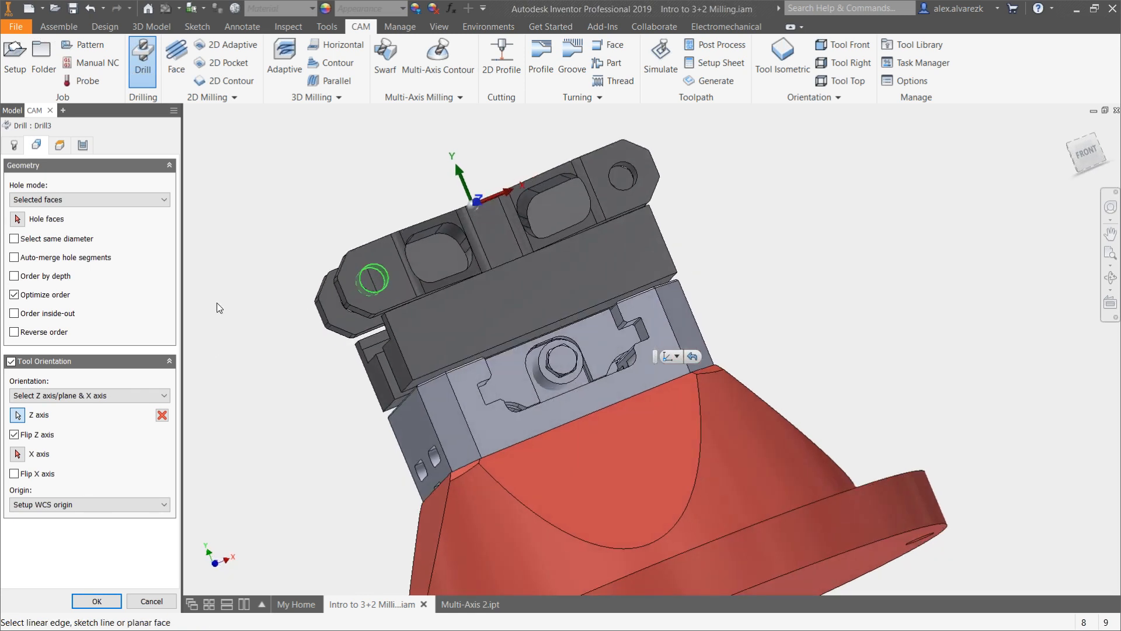
click(18, 219)
click(372, 279)
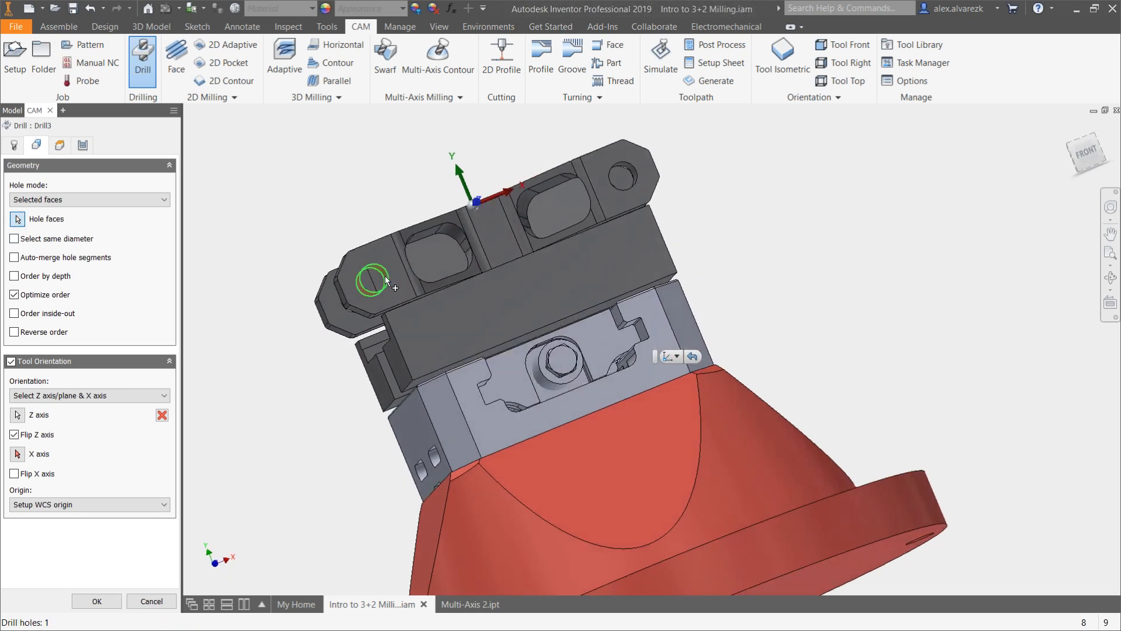
Step: Assign the #6 Ø1/2" drill as the tool for the drilling operation
shift+middle_drag(266, 291, 375, 256)
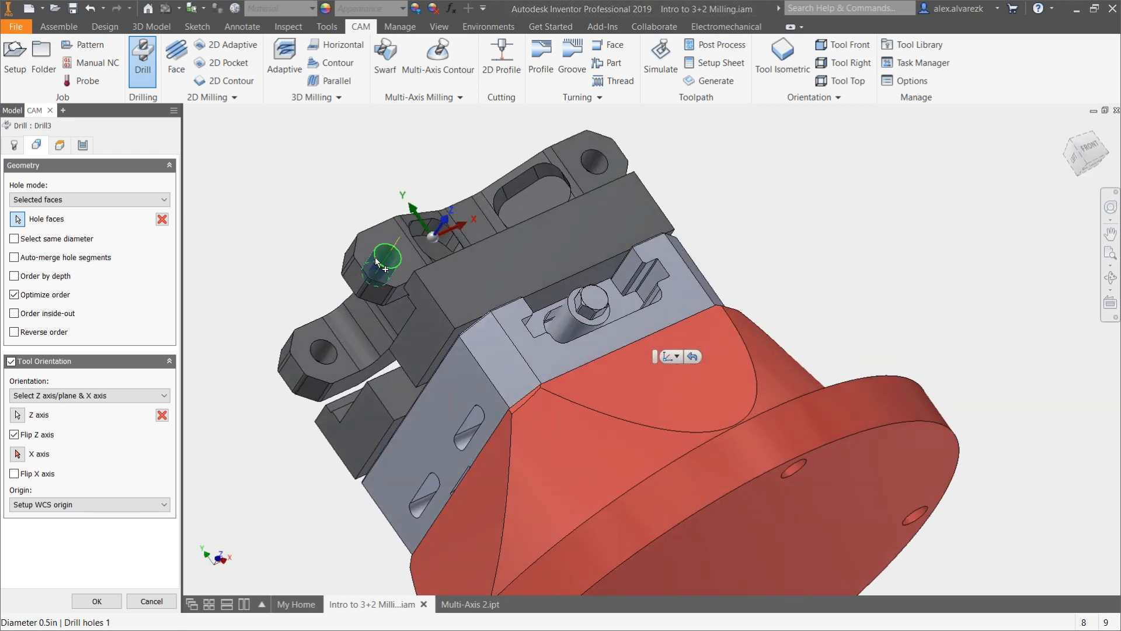
scroll(374, 257, up, 5)
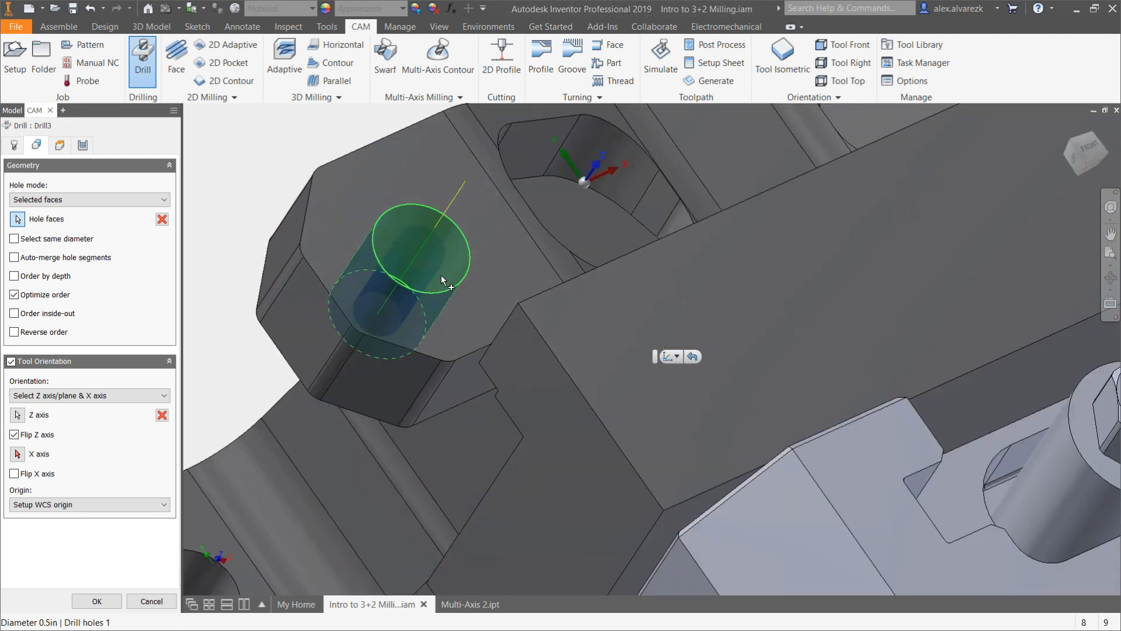
shift+middle_drag(443, 279, 588, 245)
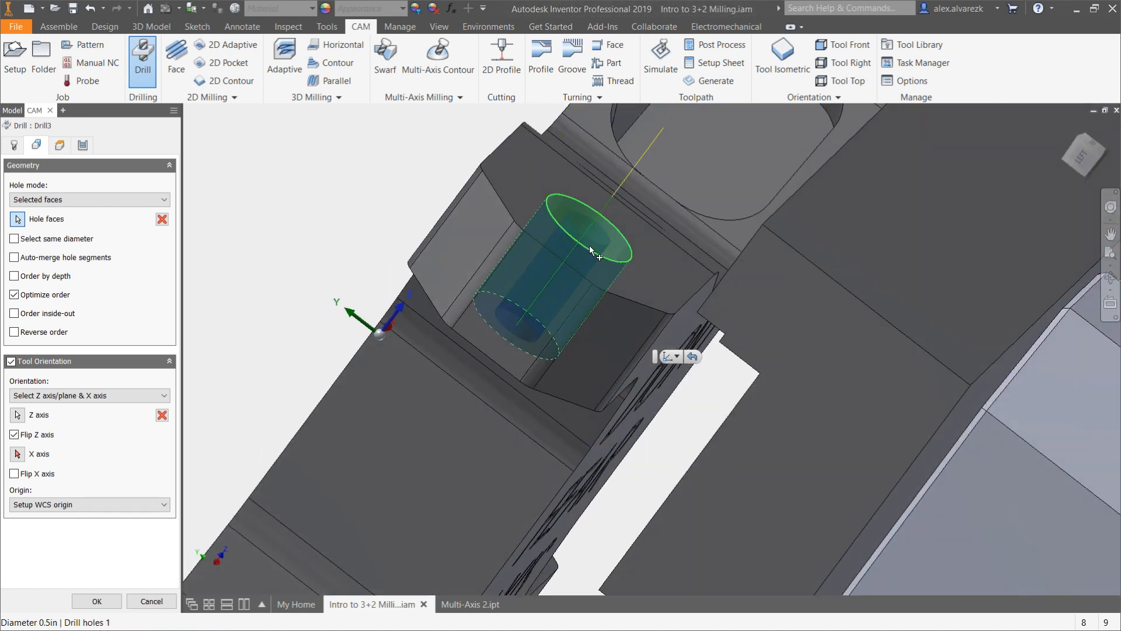
click(14, 145)
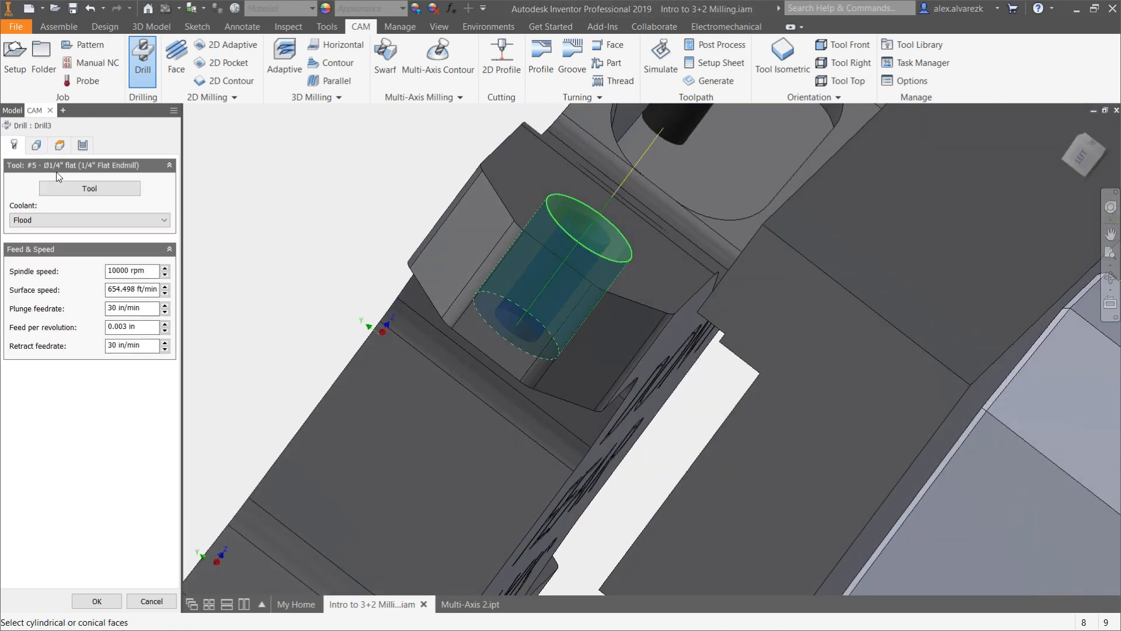
click(122, 187)
click(383, 271)
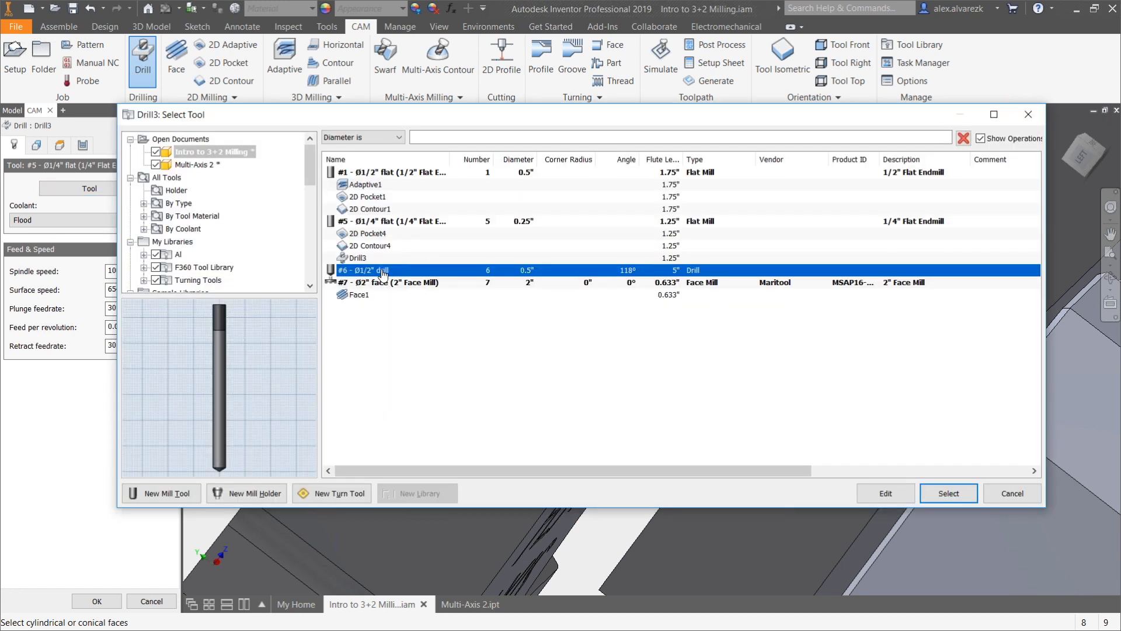
double_click(383, 271)
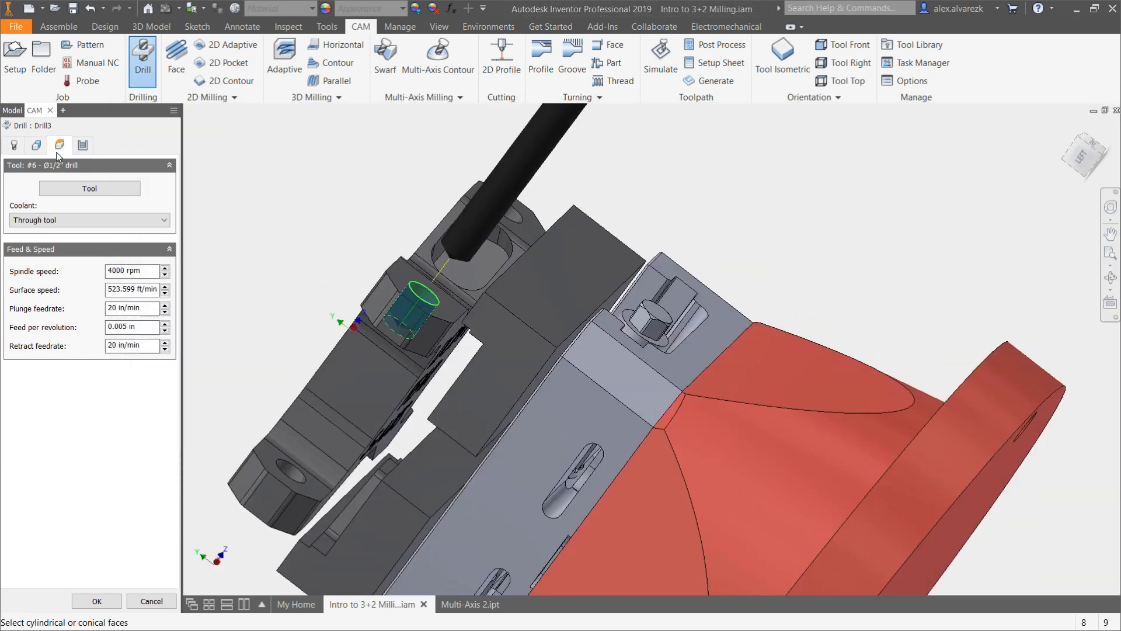
Step: Let the drill tip pass through the hole bottom with a 0.05 in break-through depth and accept the operation
click(59, 146)
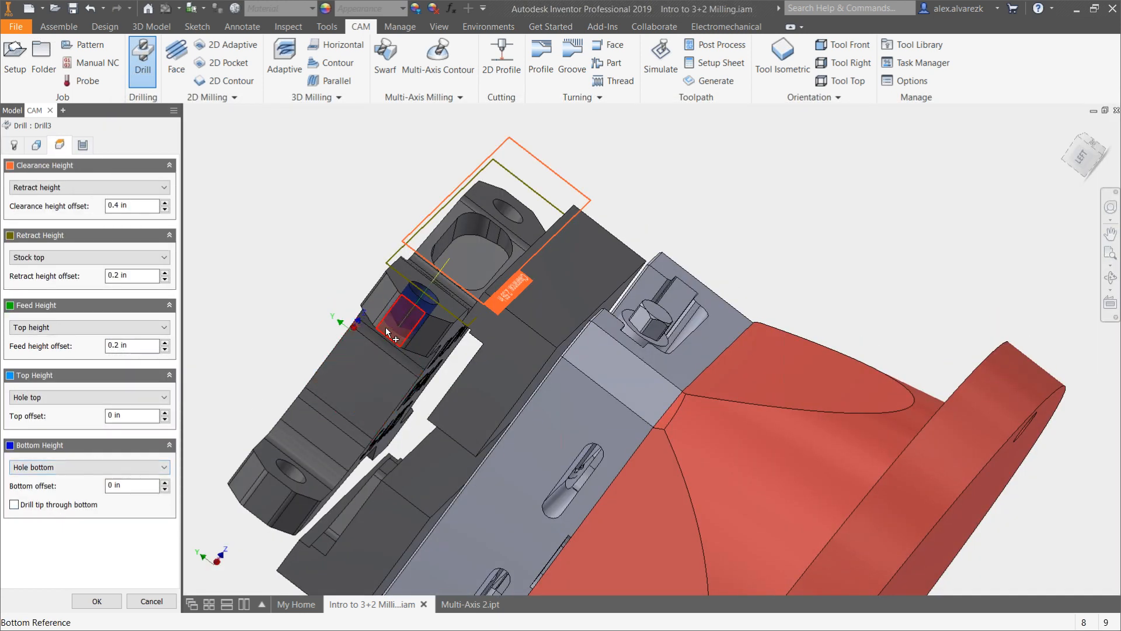
scroll(416, 321, up, 3)
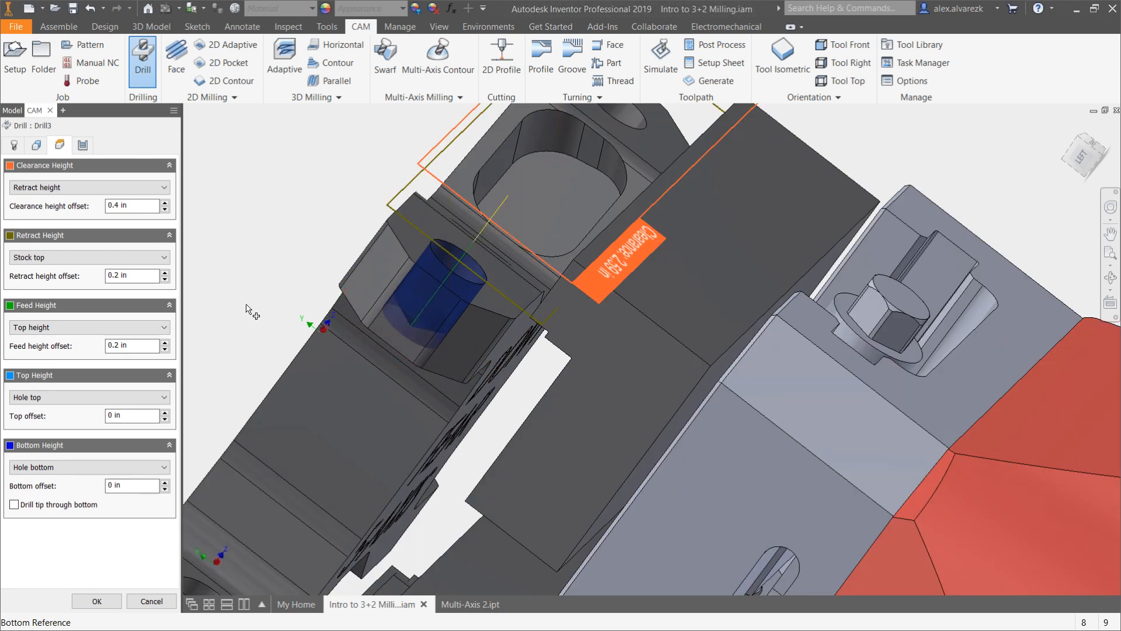
click(23, 503)
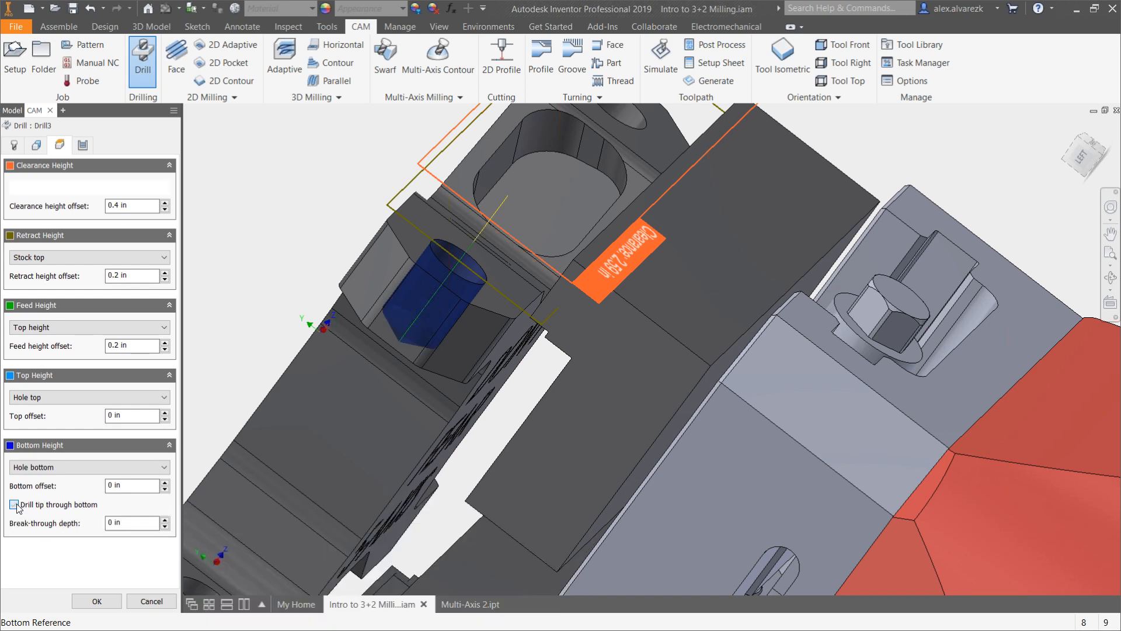
double_click(136, 526)
text(.05)
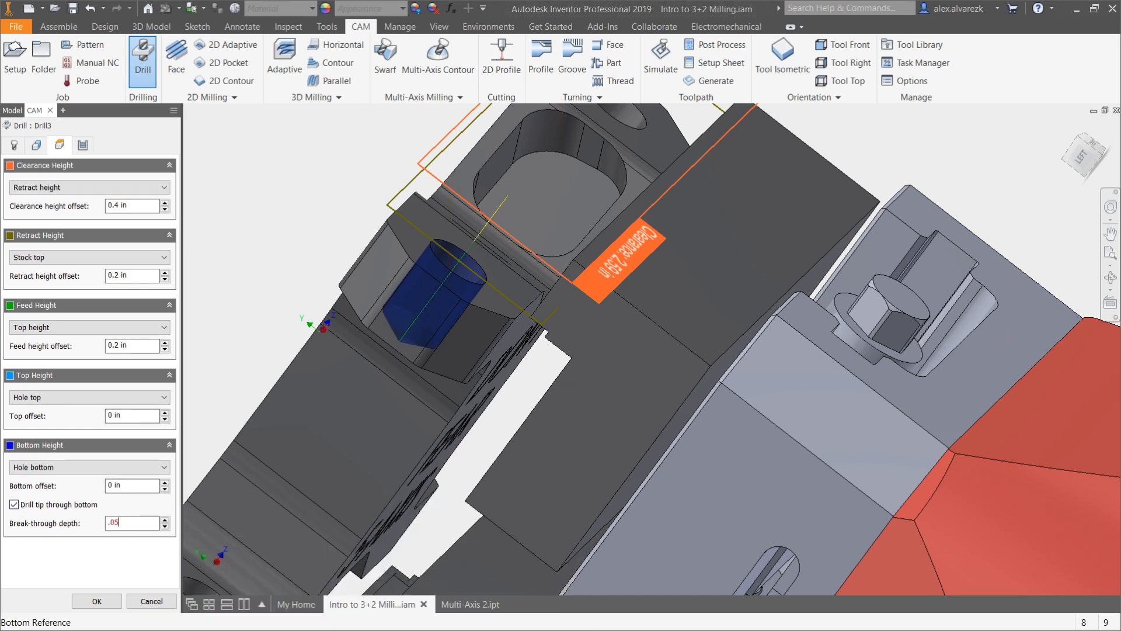
middle_drag(369, 268, 370, 268)
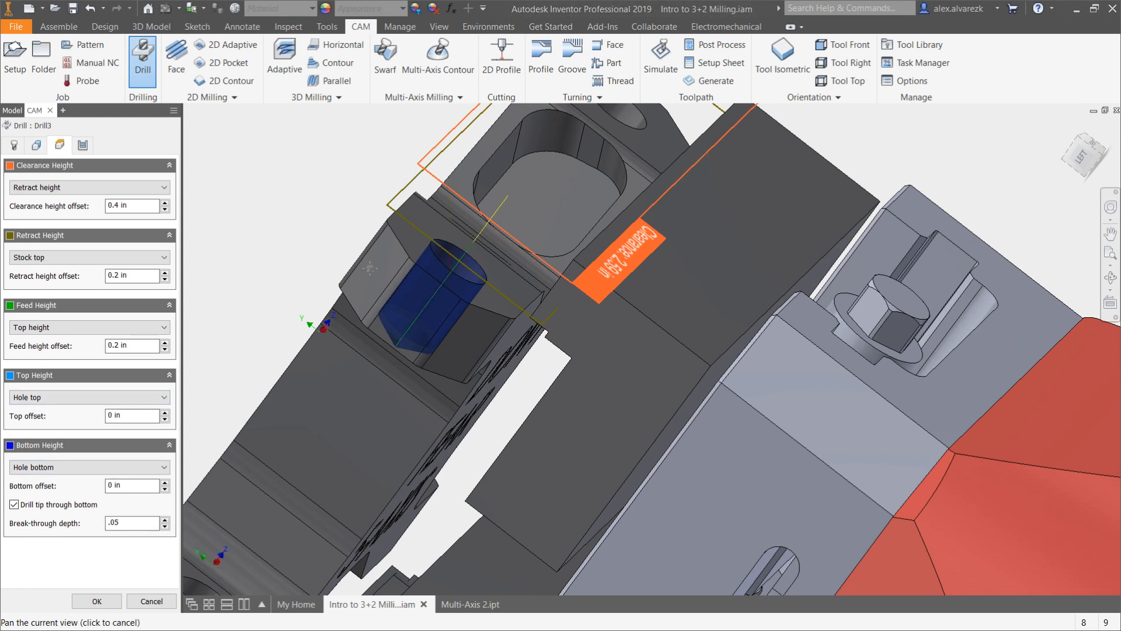
scroll(369, 267, down, 3)
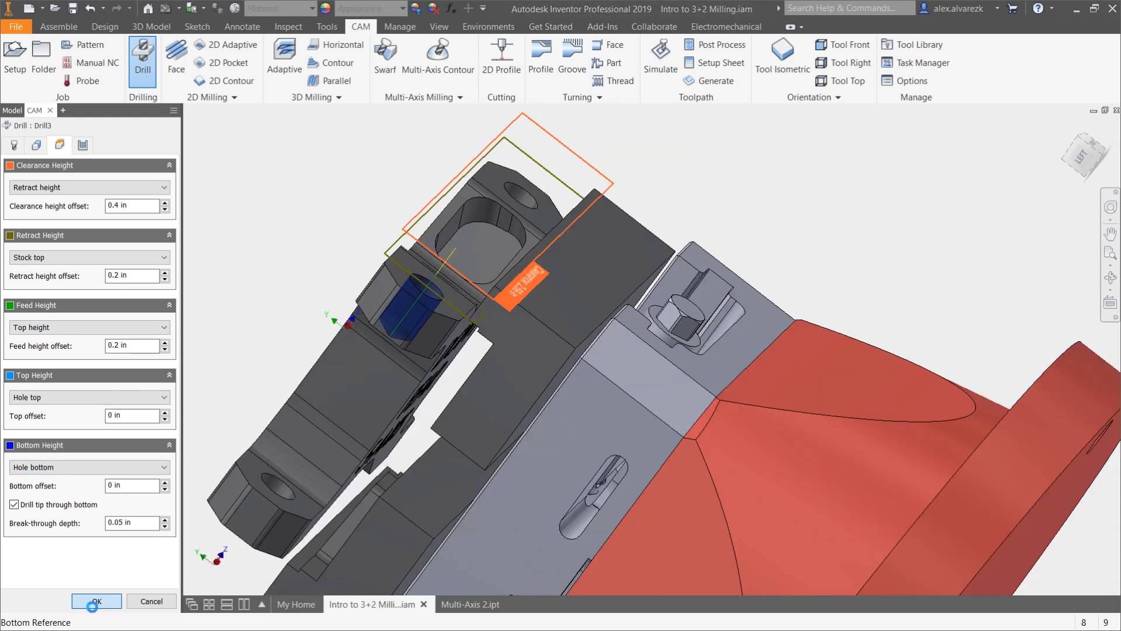
click(96, 601)
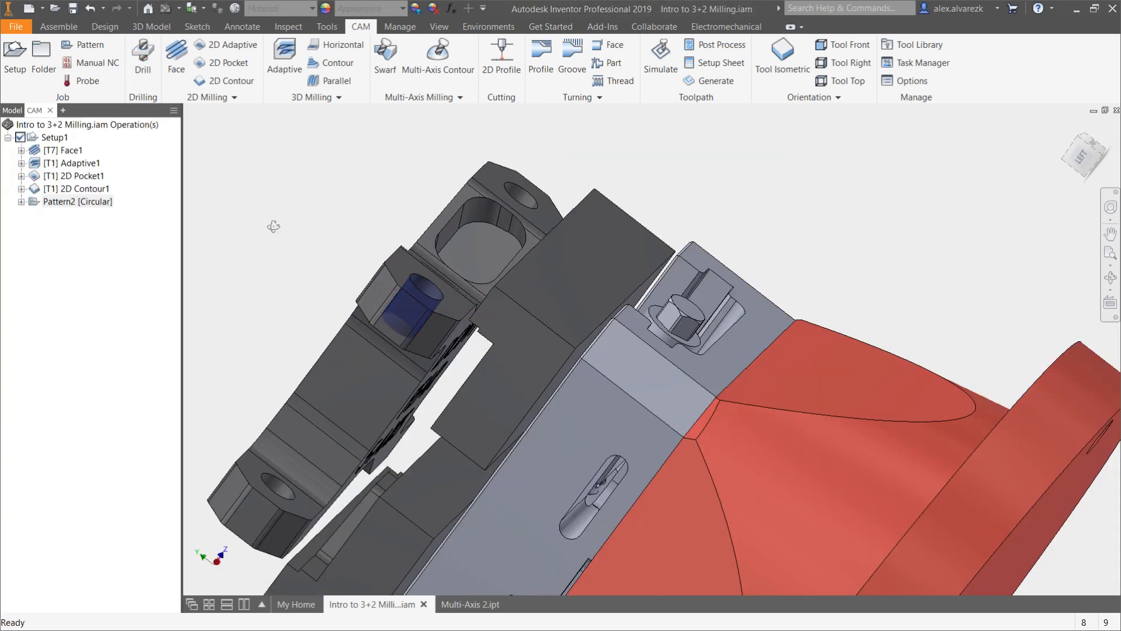
Step: Expand the circular pattern and check the drill toolpath on its own and as patterned to the opposite side
shift+middle_drag(274, 227, 283, 278)
scroll(280, 274, down, 2)
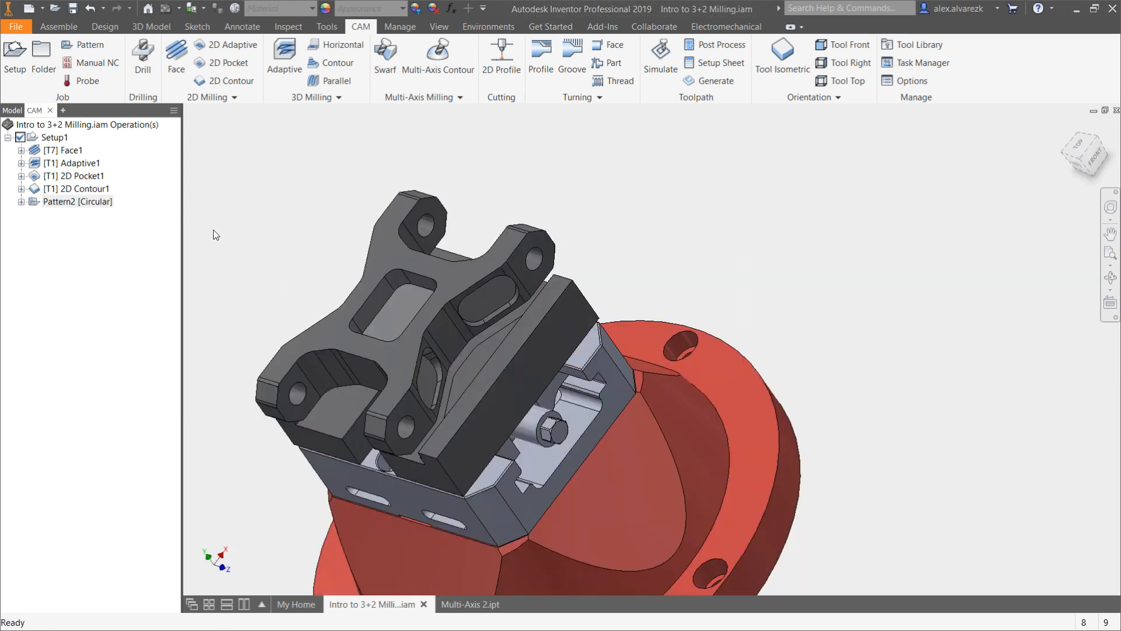
click(20, 202)
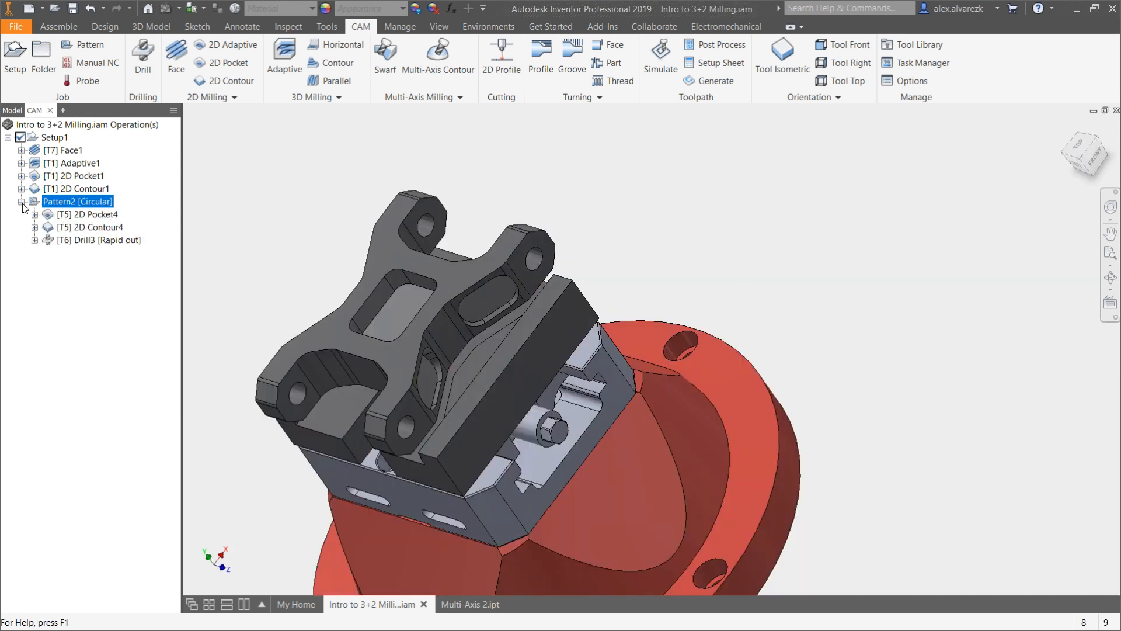
click(98, 240)
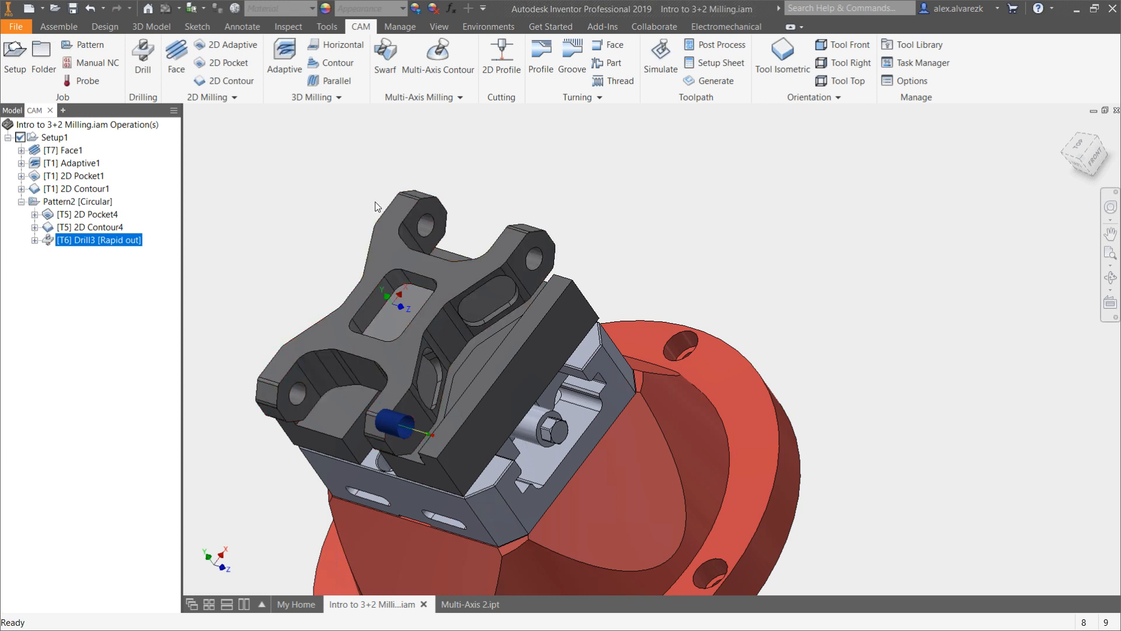
click(94, 202)
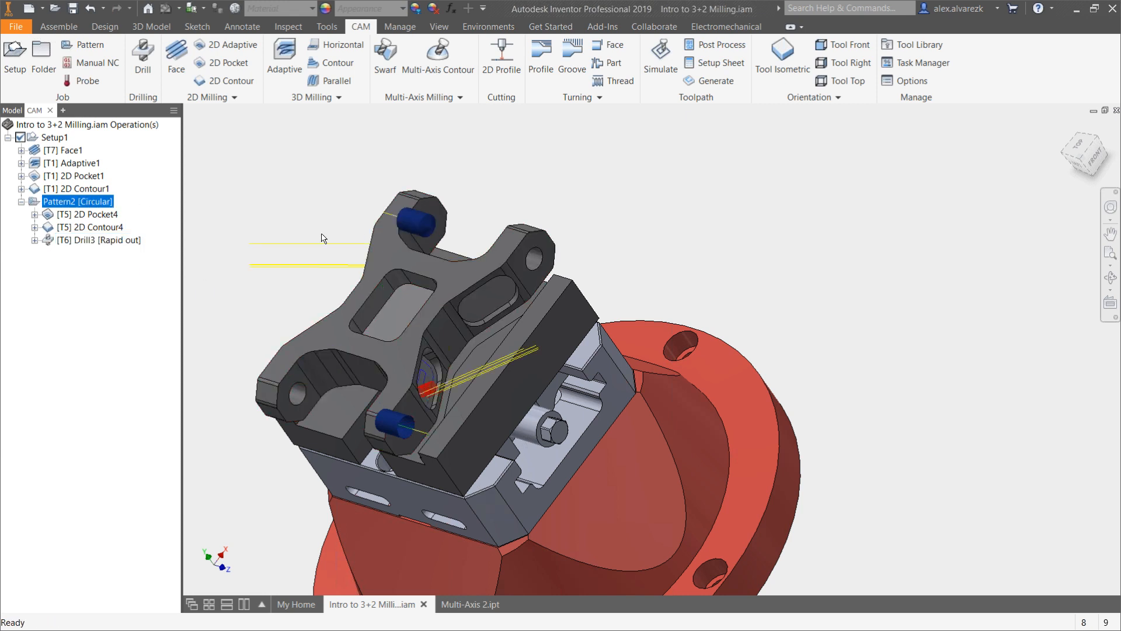
Step: Simulate all operations of Setup1, inspect the machined stock from several angles and close the simulation
click(54, 137)
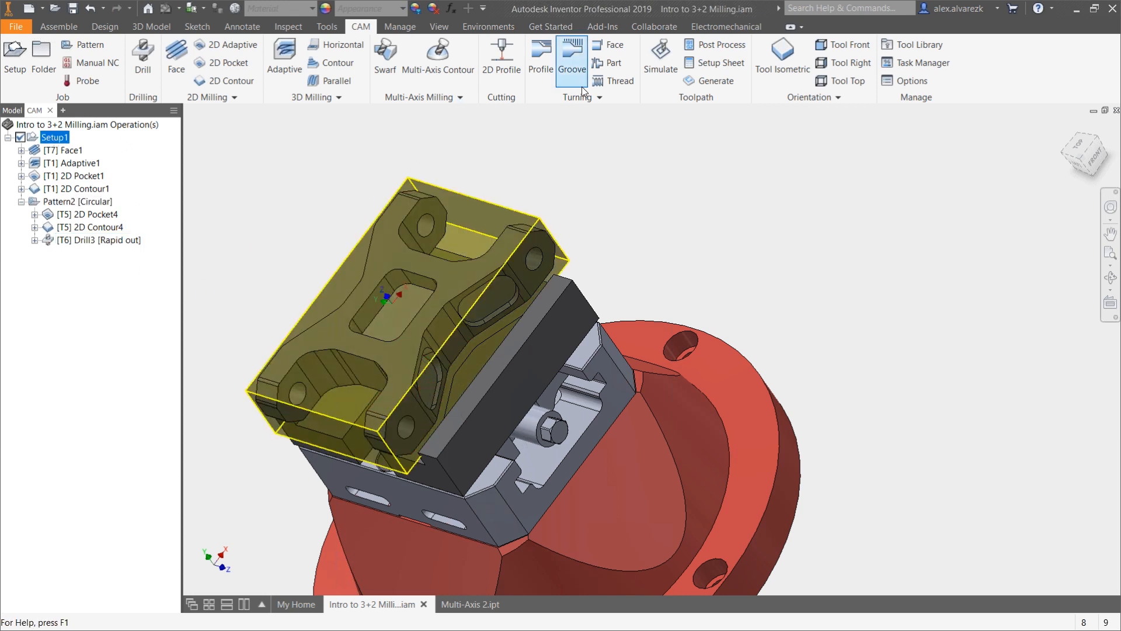
click(661, 69)
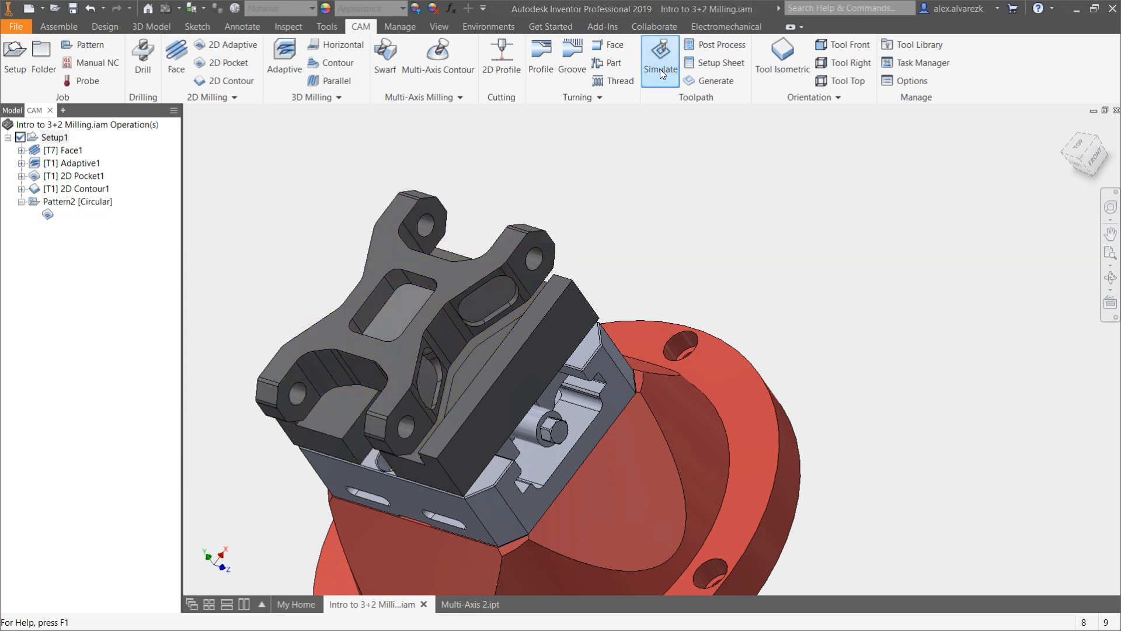
click(650, 552)
click(693, 557)
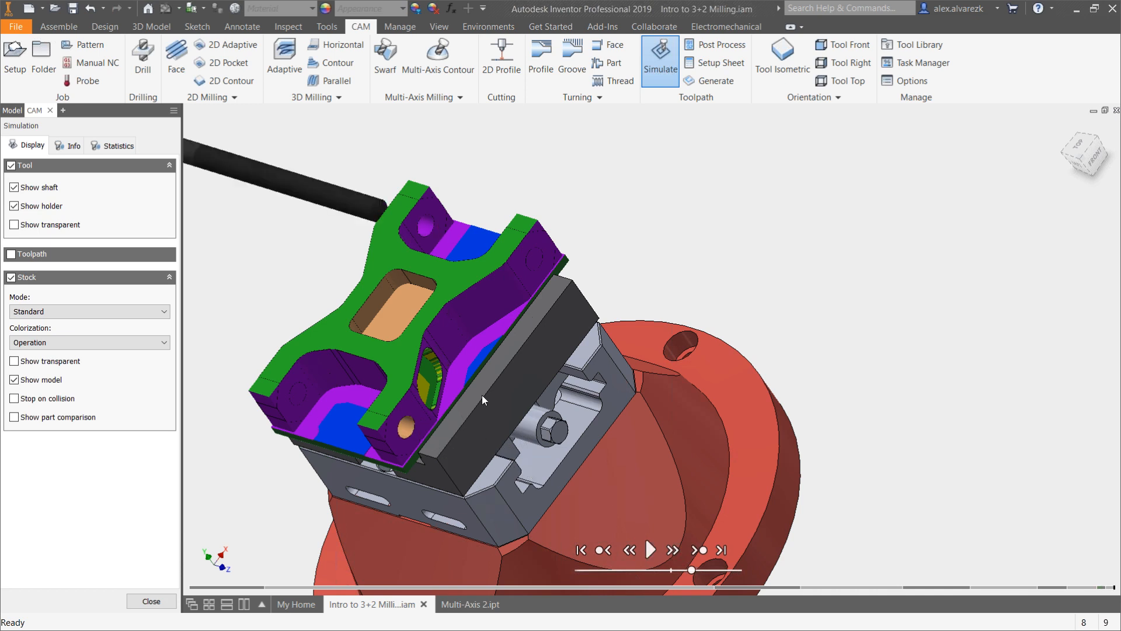
mouse_move(482, 397)
shift+middle_down()
mouse_move(514, 383)
mouse_move(494, 393)
shift+middle_up()
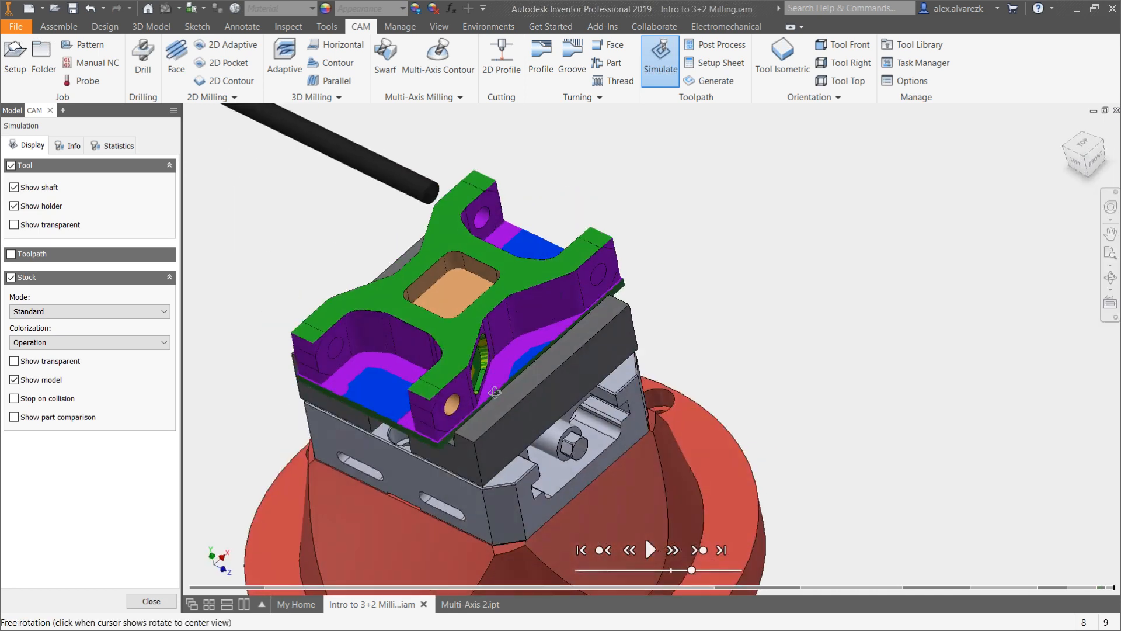
scroll(499, 391, down, 3)
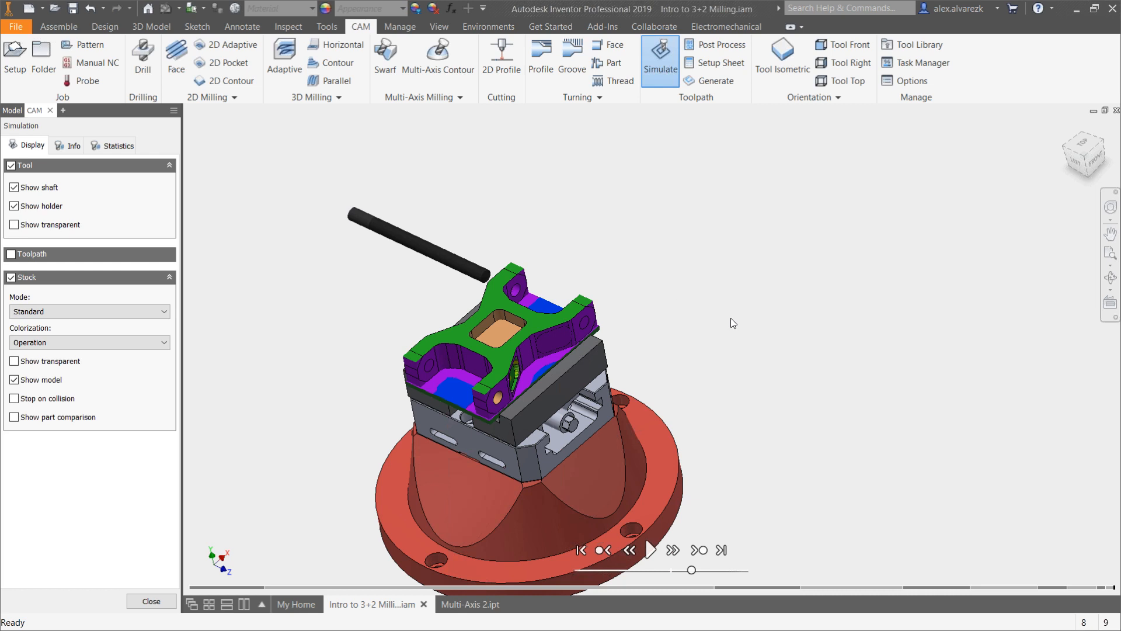
shift+middle_drag(731, 318, 774, 243)
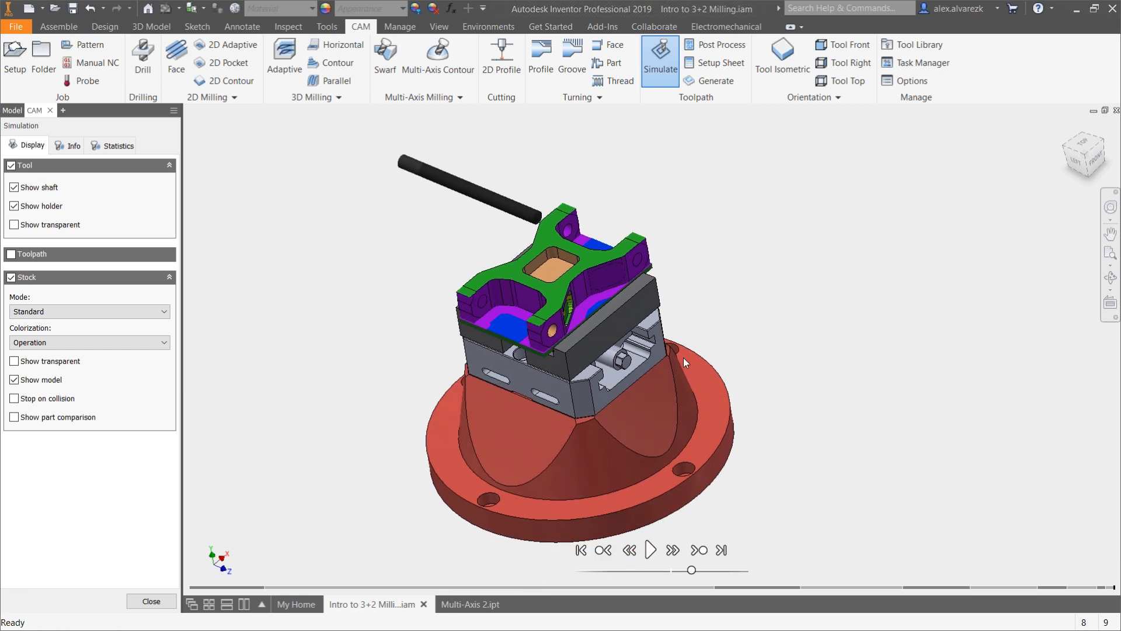
shift+middle_drag(685, 362, 692, 338)
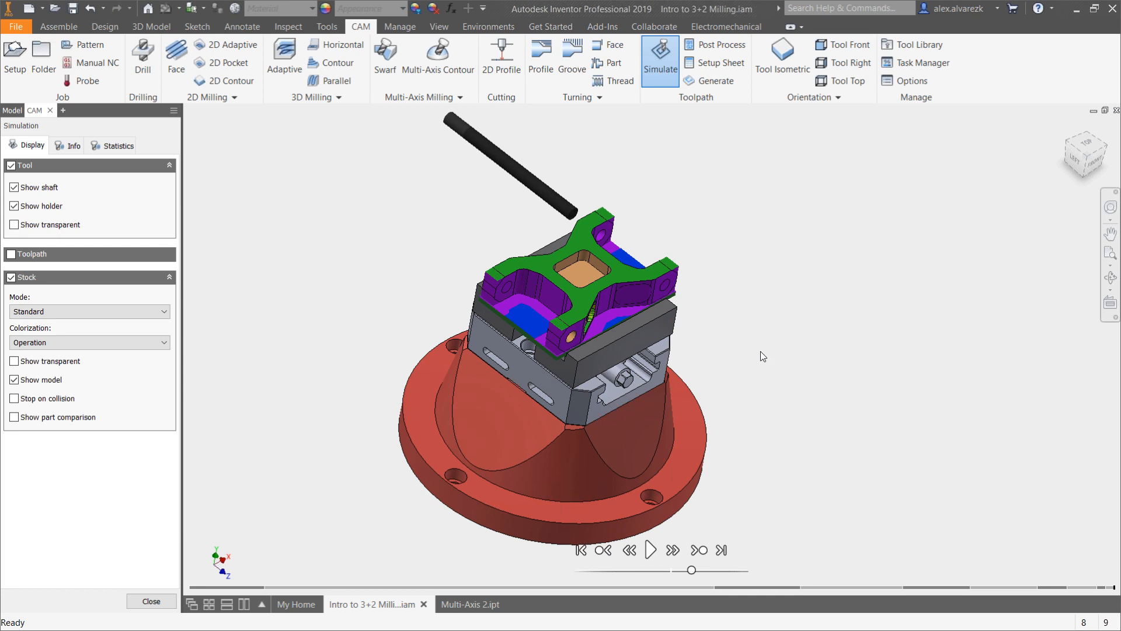
key(Escape)
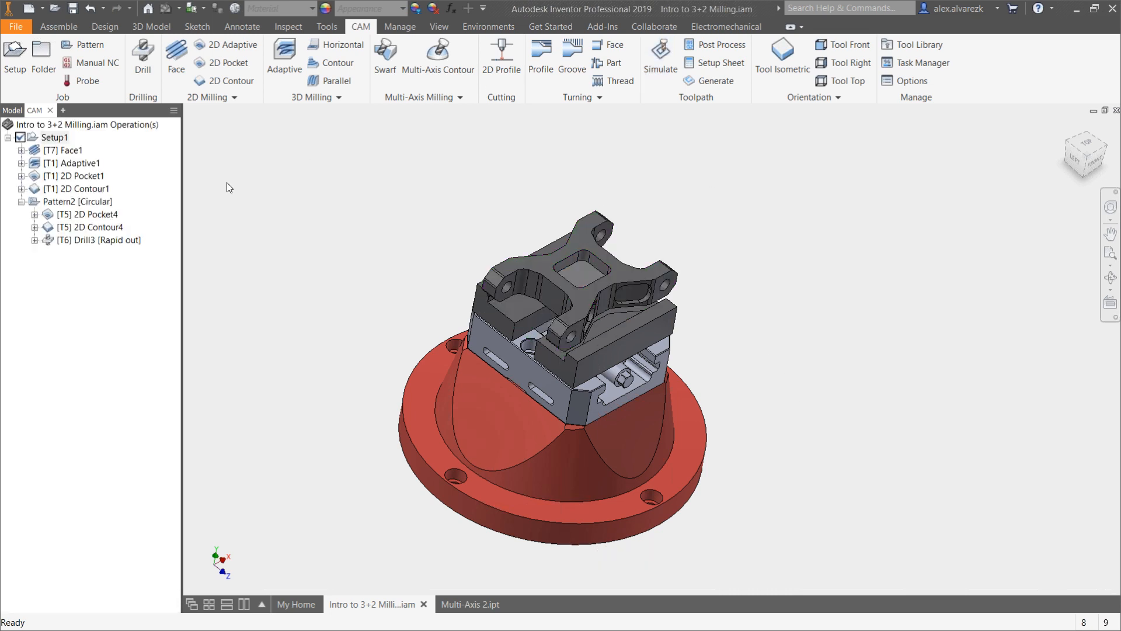
Step: Start post processing the circular pattern and switch the configuration source to the installed post library
click(60, 137)
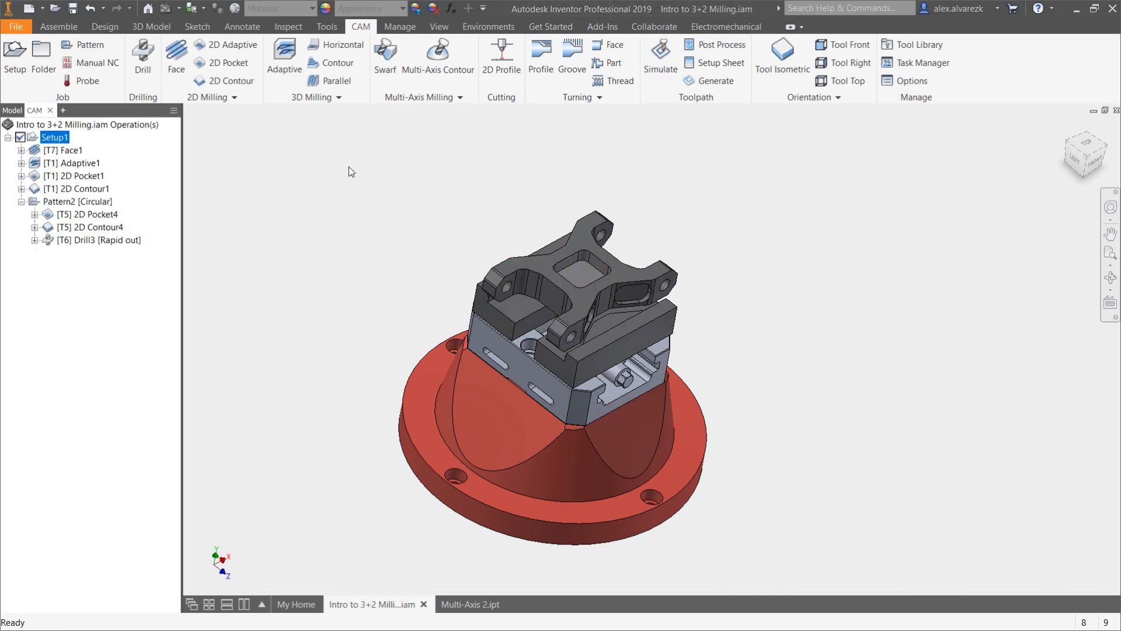
click(63, 203)
click(721, 44)
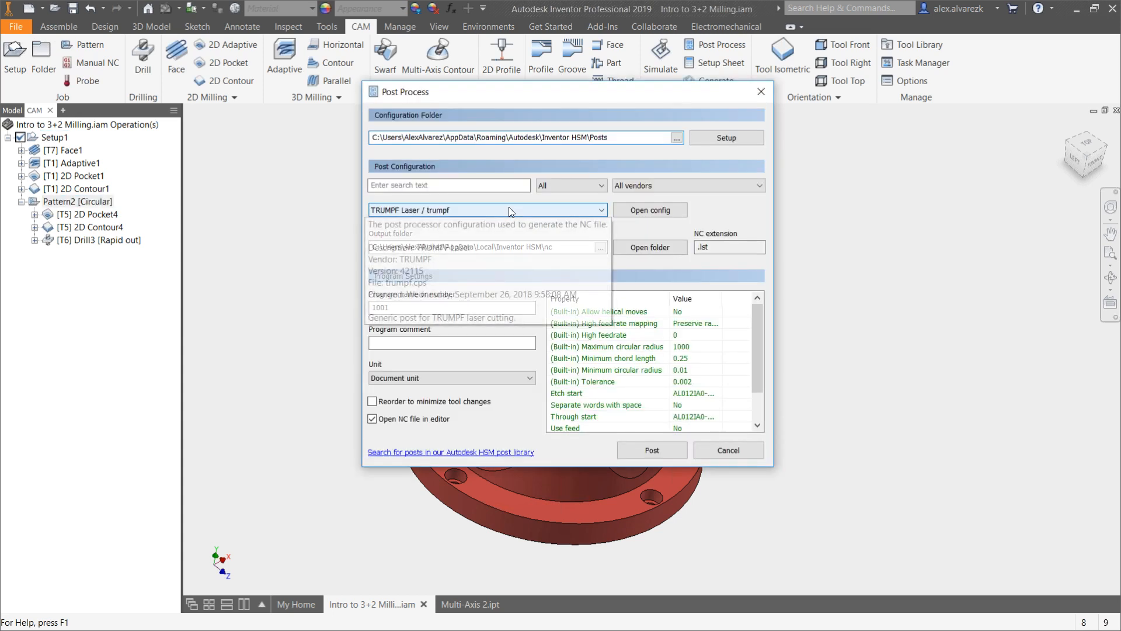
click(726, 138)
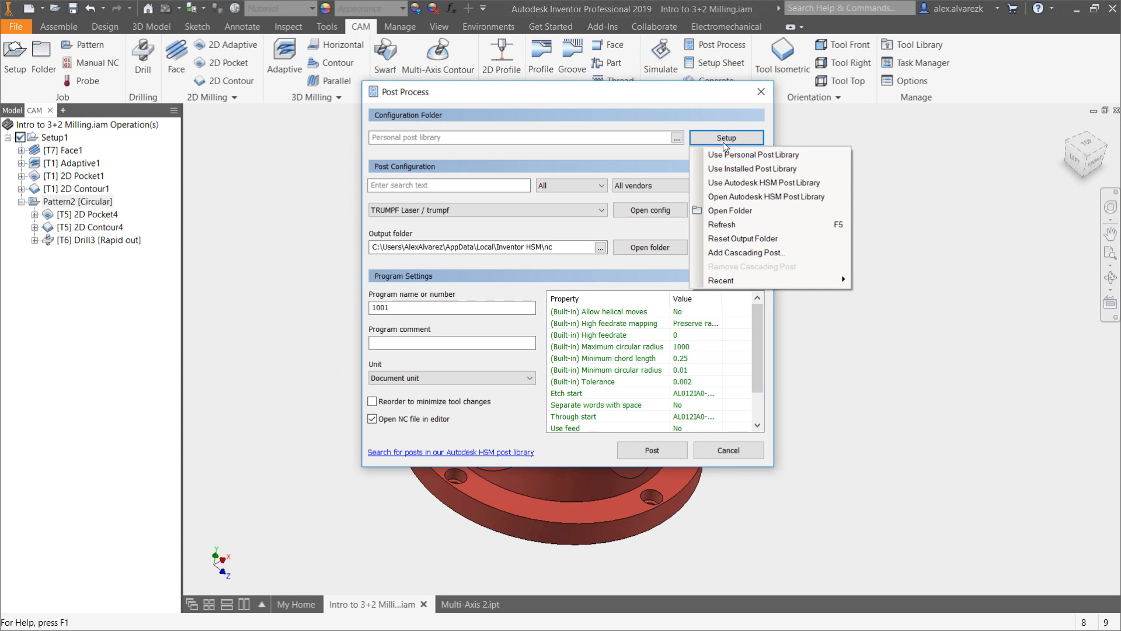
click(715, 168)
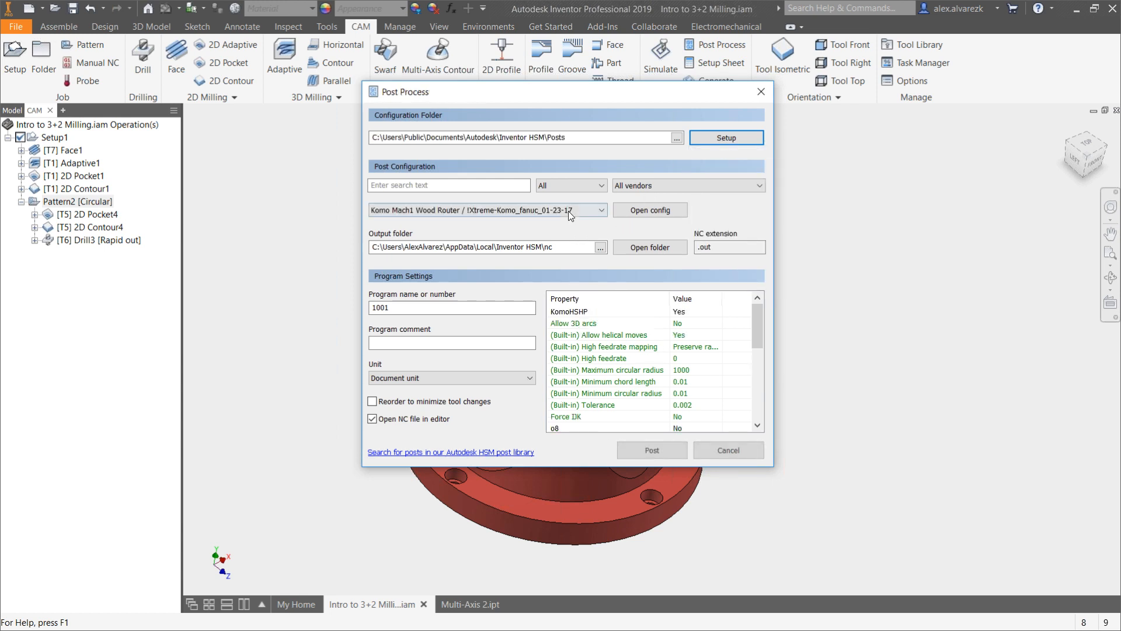
Step: Choose the HAAS UMC-750 post, review its properties and post program 1001 to an NC file
click(587, 210)
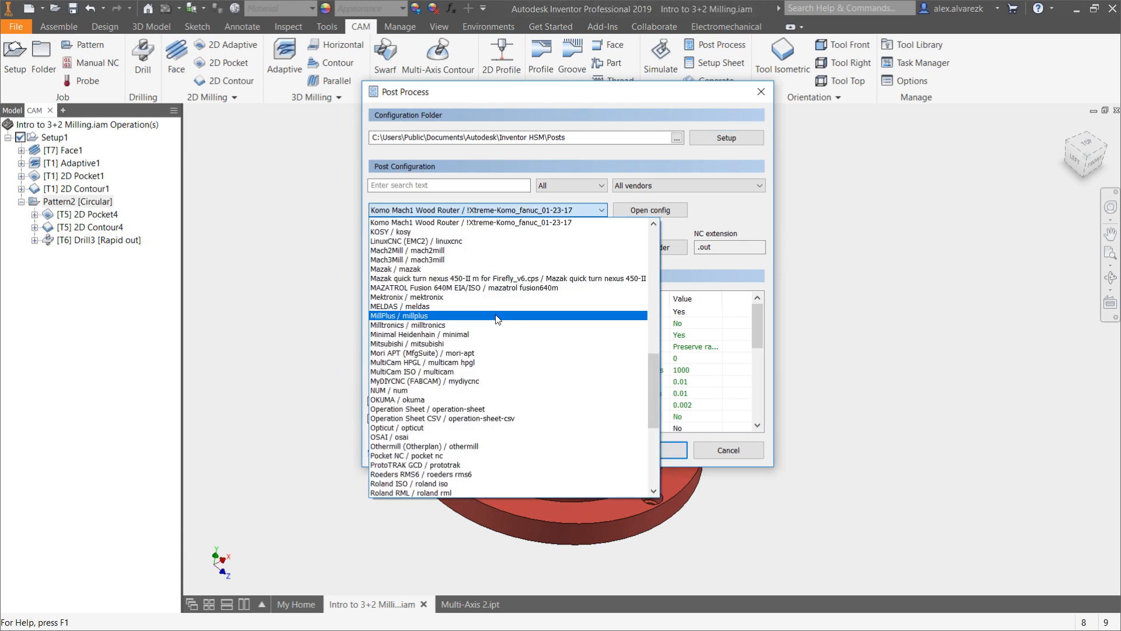
scroll(497, 327, down, 4)
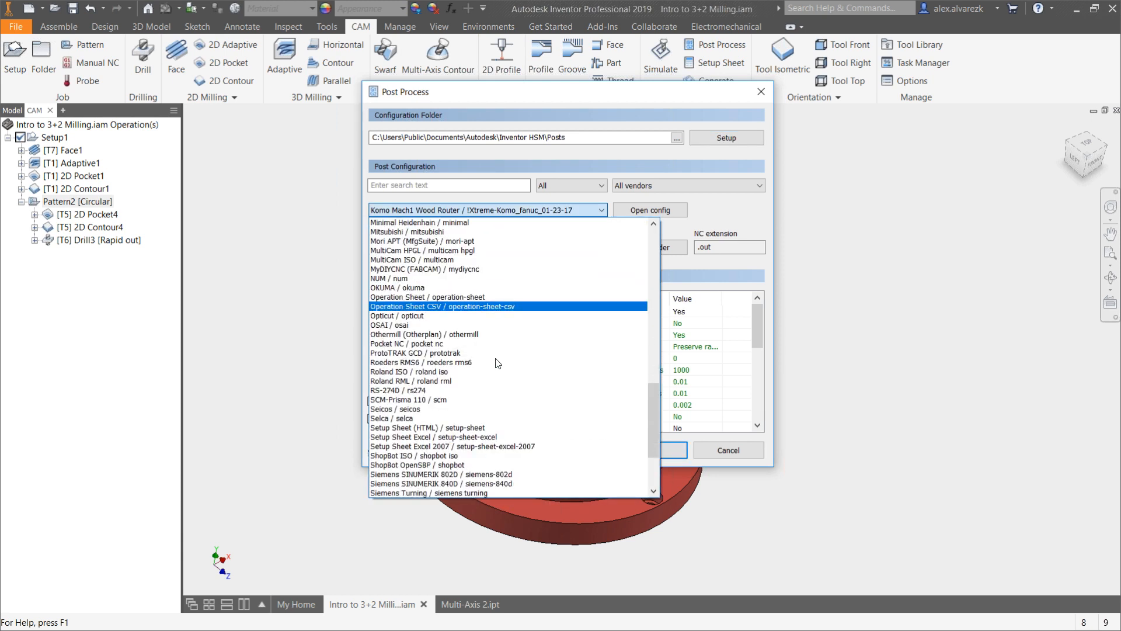
scroll(497, 363, up, 3)
scroll(497, 364, up, 8)
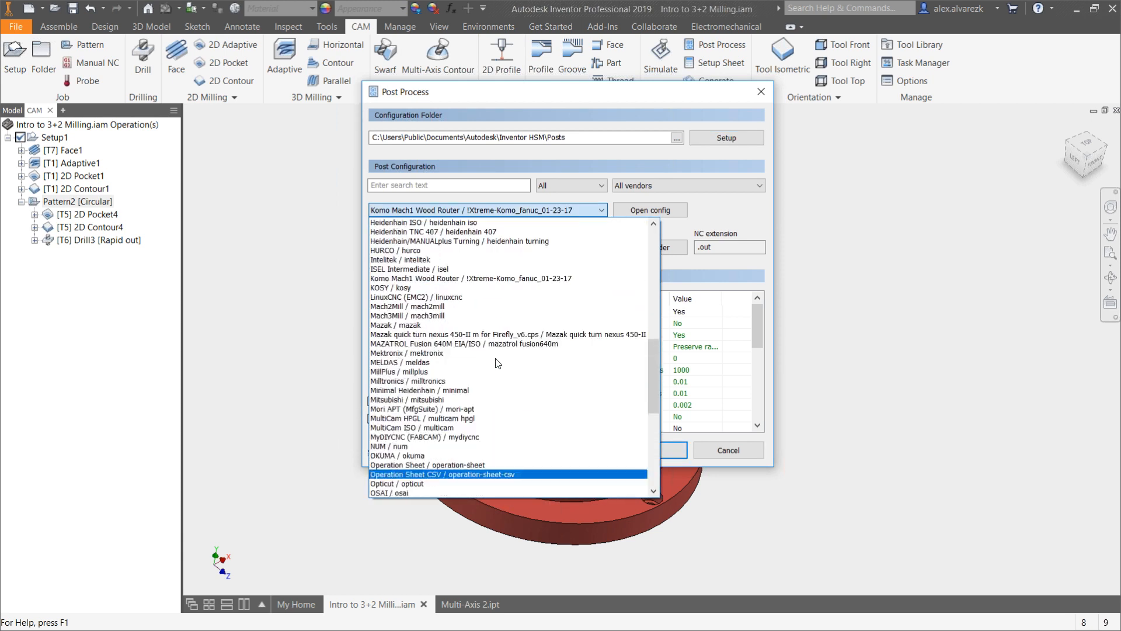
click(443, 287)
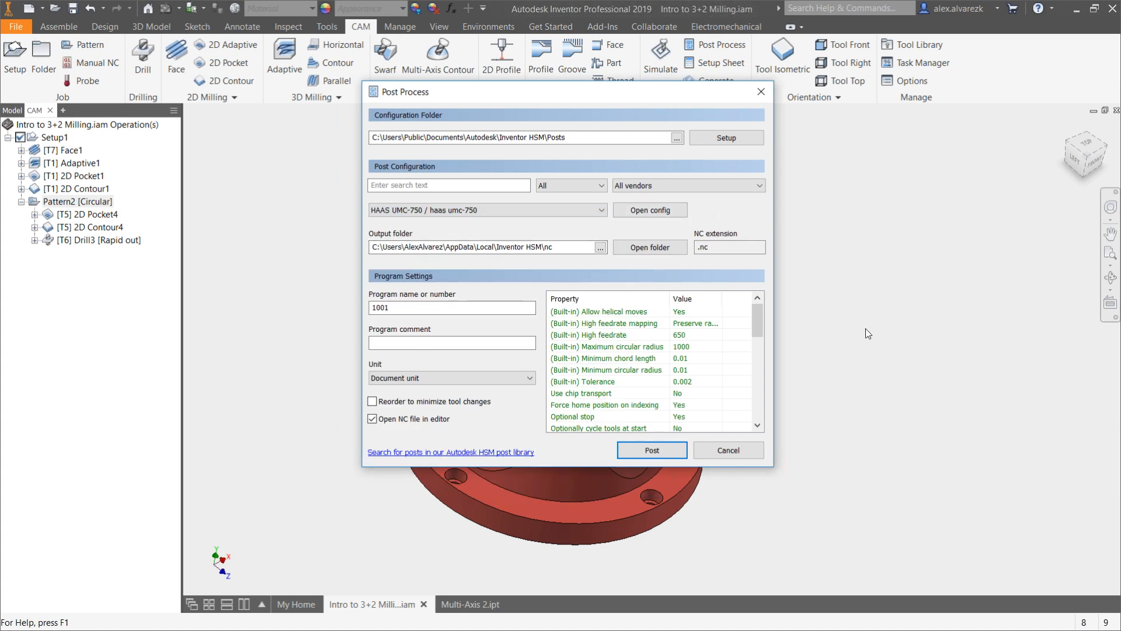
scroll(607, 379, down, 5)
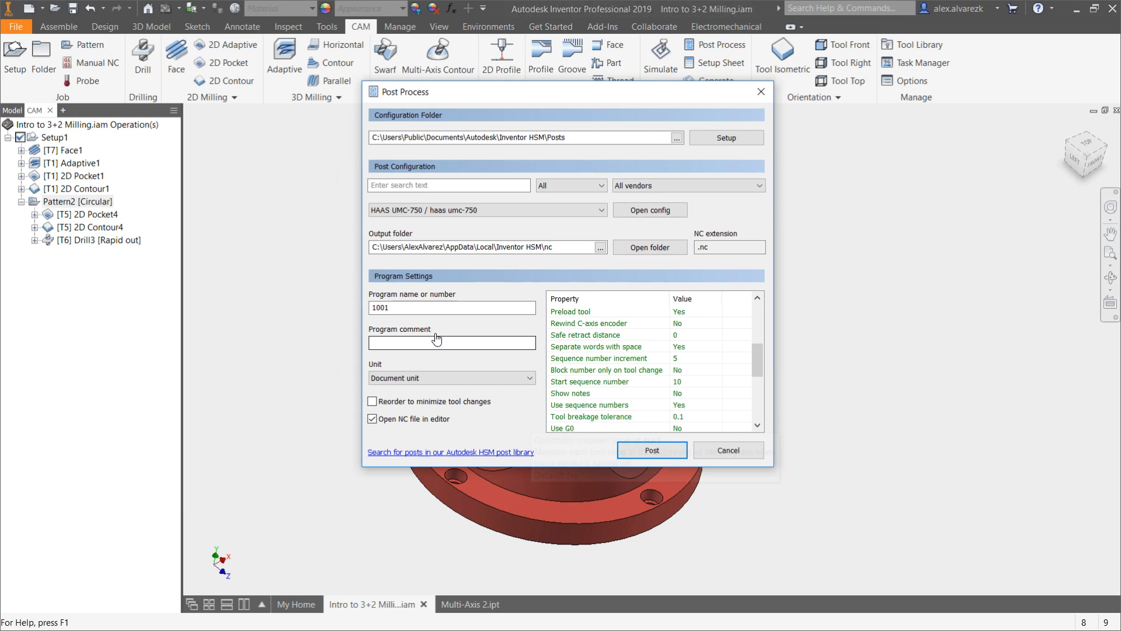
click(652, 450)
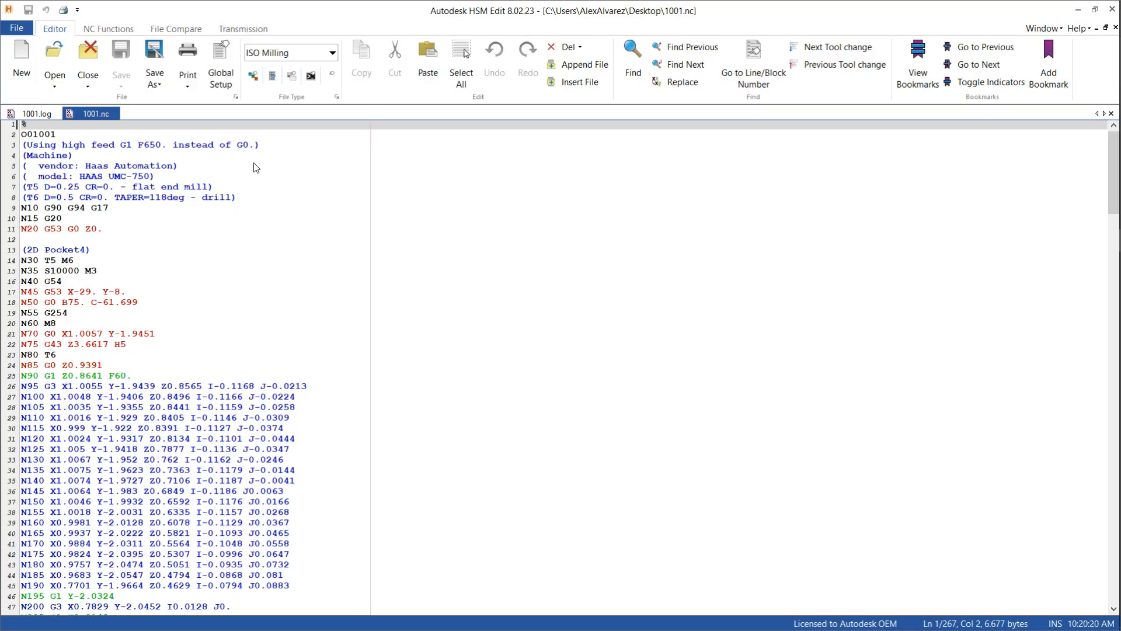
Step: Examine the B and C rotary positioning values in line N50 of the posted NC code
click(61, 306)
drag(92, 302, 138, 302)
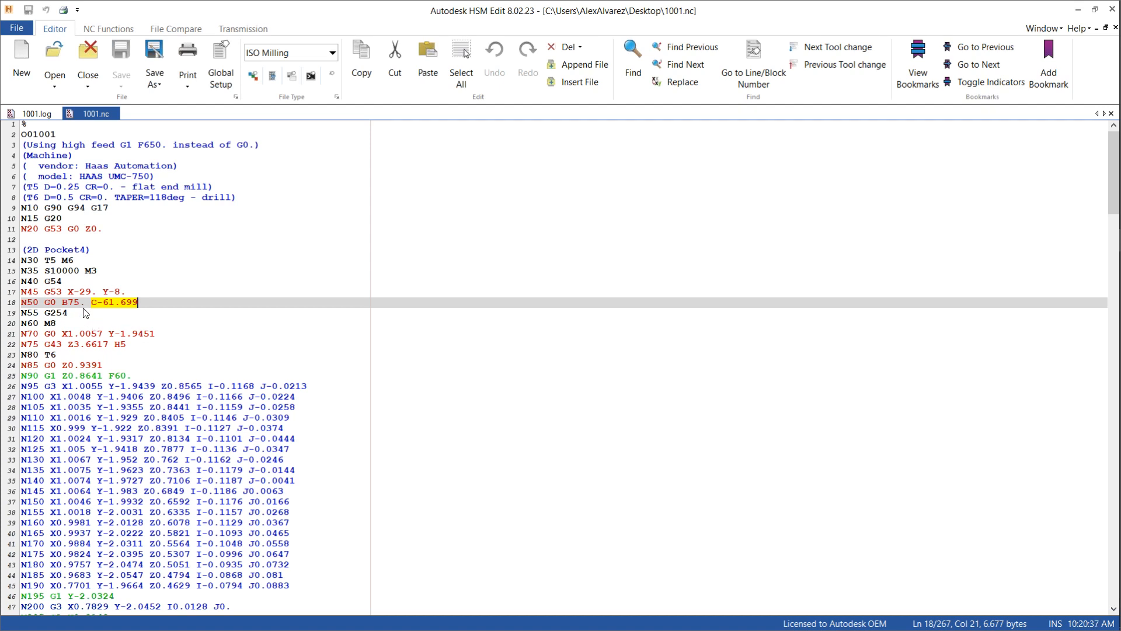
click(151, 312)
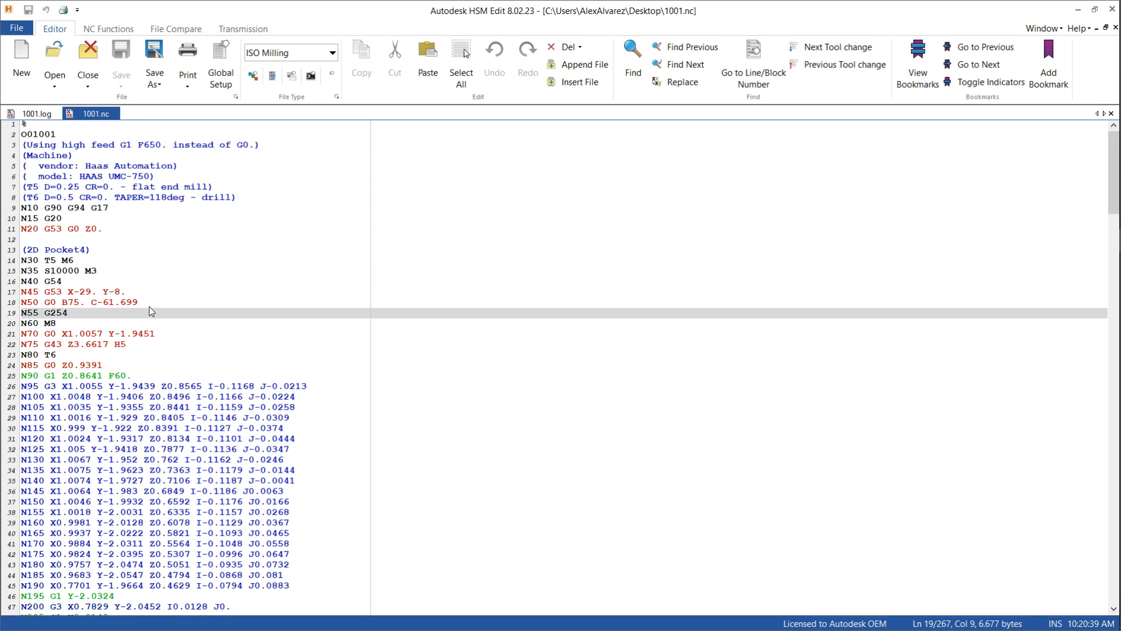
drag(149, 306, 56, 303)
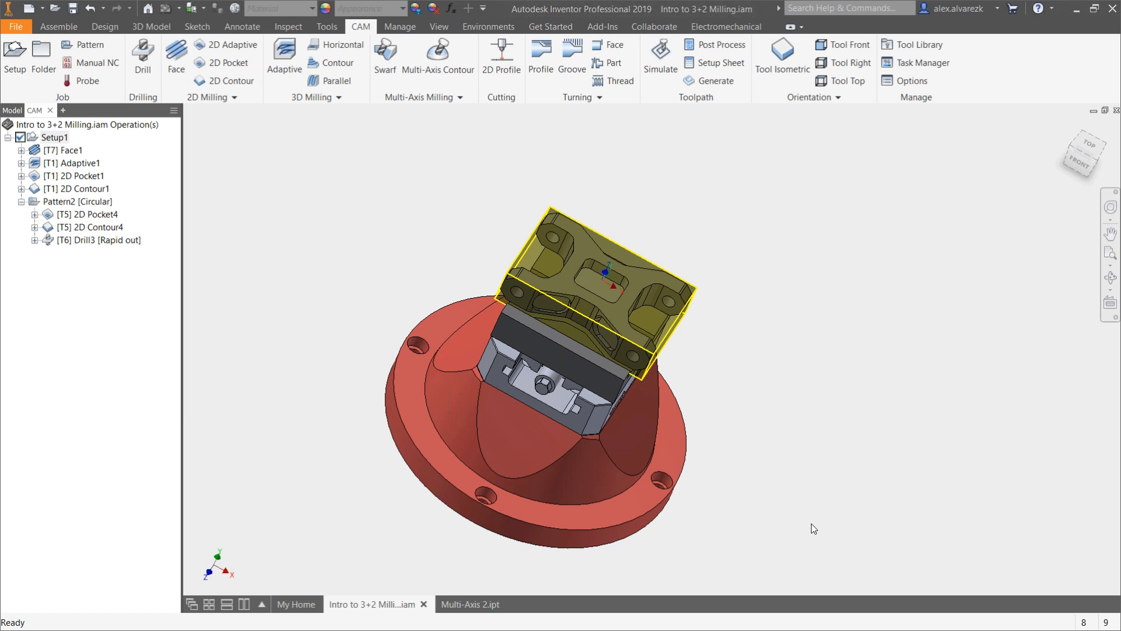
Step: Return to Inventor, switch to the Multi-Axis 2 part and view its existing toolpath around the chamfered body
shift+middle_drag(811, 528, 765, 514)
click(455, 608)
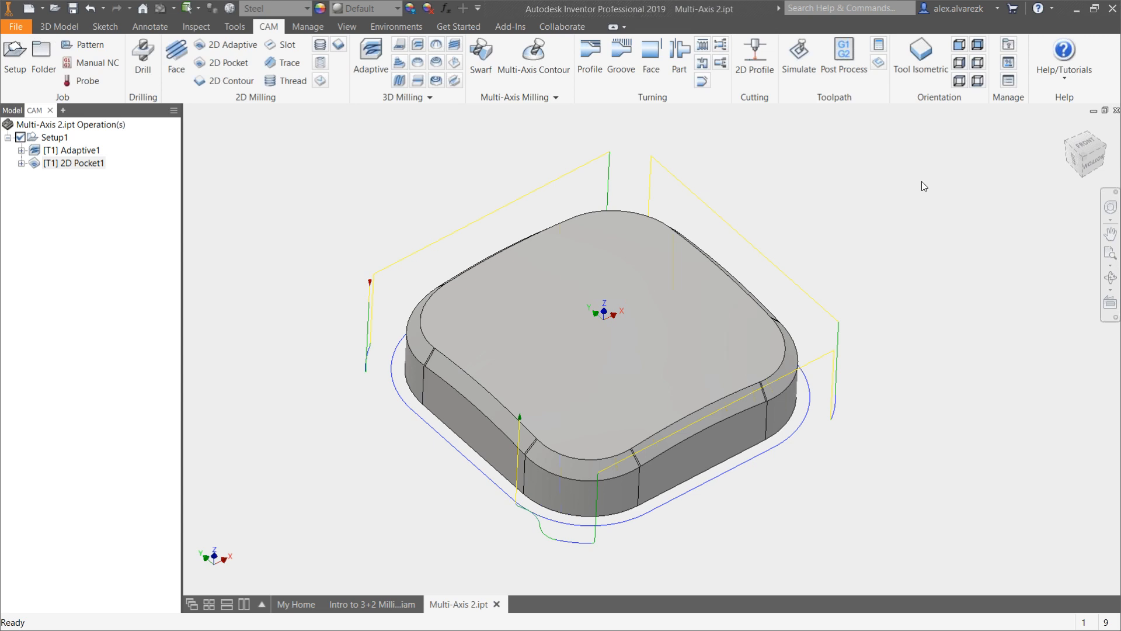
shift+middle_drag(834, 371, 769, 346)
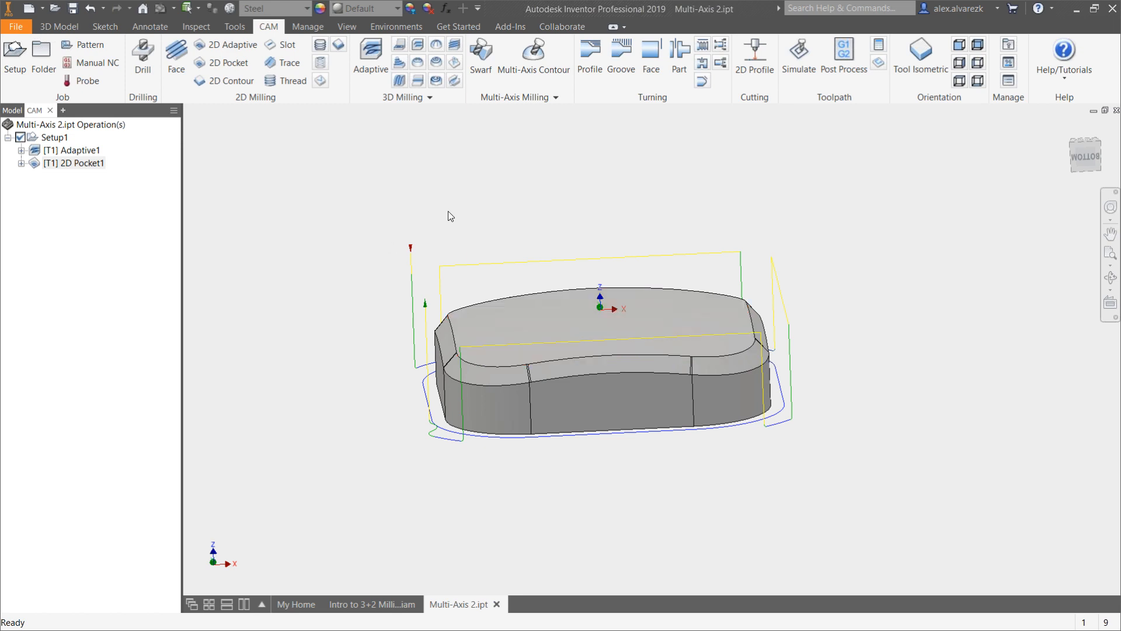
Step: Simulate Setup1 through its adaptive and 2D pocket operations, inspect the remaining stock and close the simulation
click(62, 139)
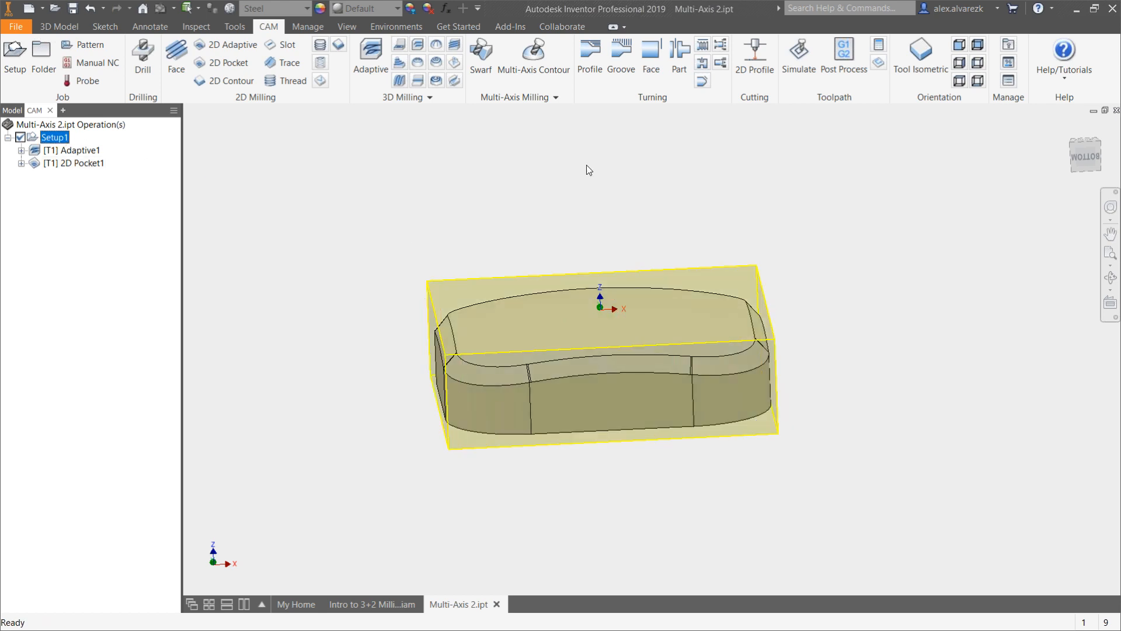
click(786, 75)
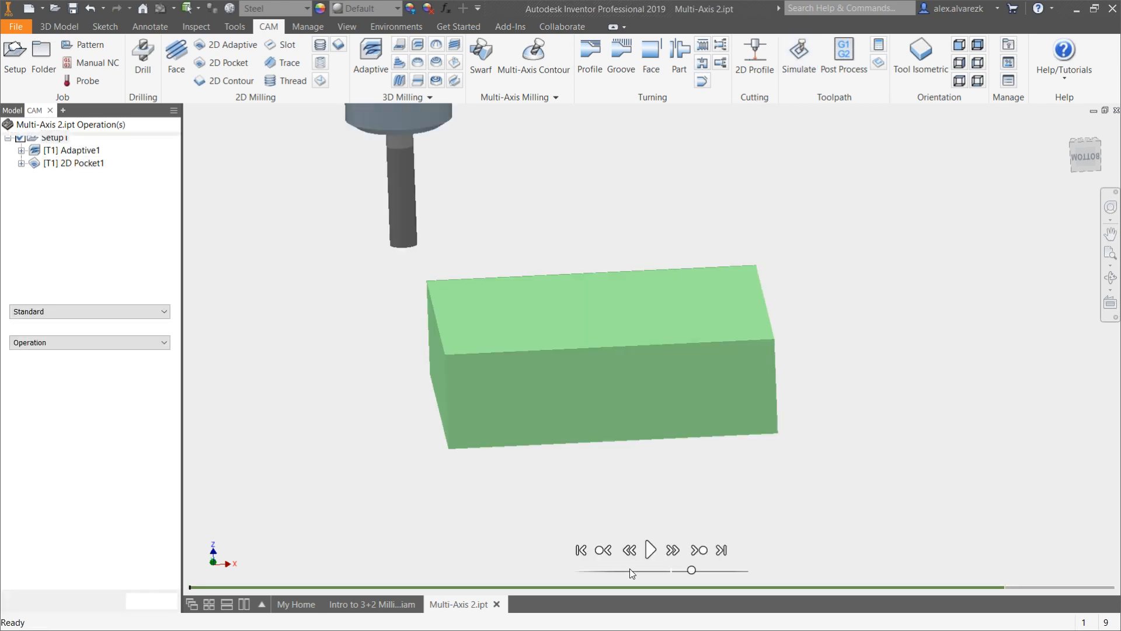
click(699, 549)
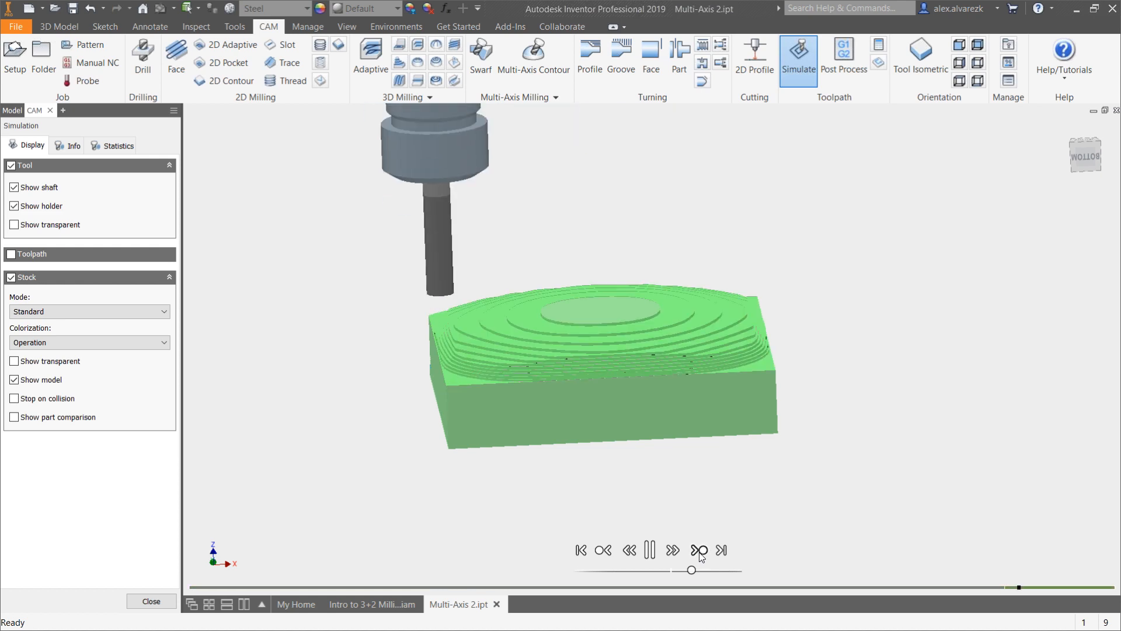
click(699, 550)
mouse_move(759, 426)
shift+middle_down()
mouse_move(764, 403)
mouse_move(786, 429)
mouse_move(780, 420)
shift+middle_up()
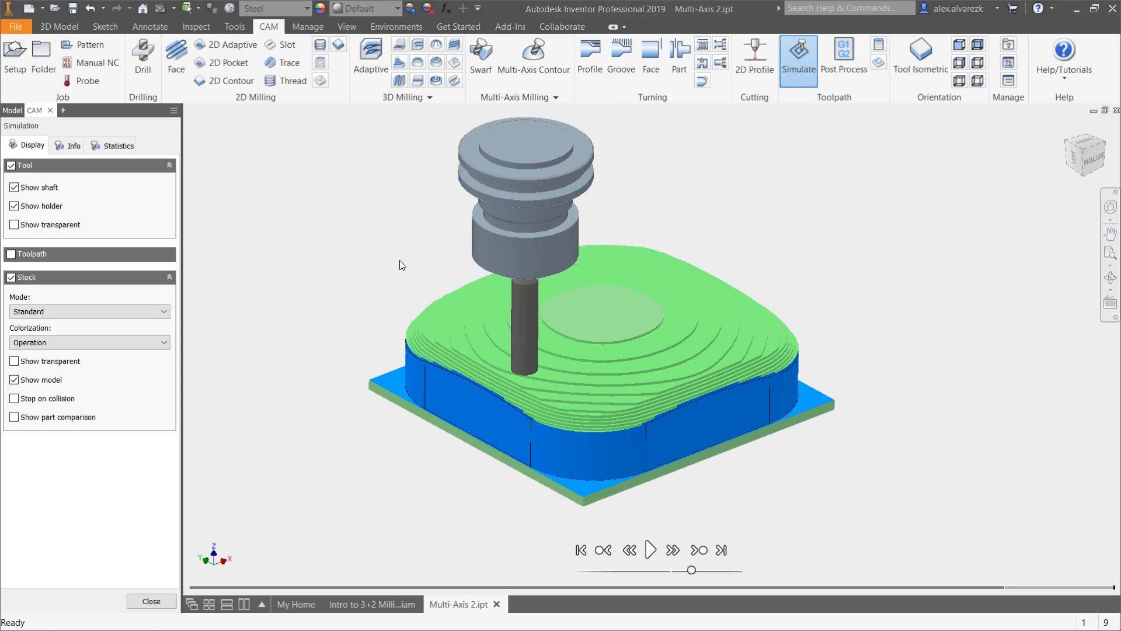
key(Escape)
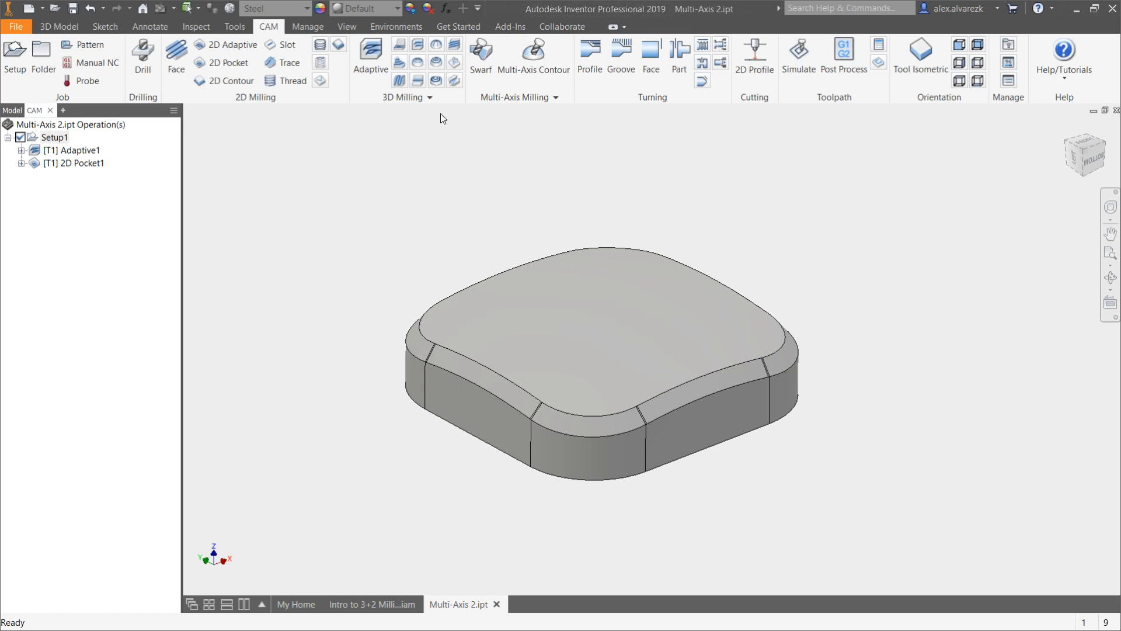
Step: Start a Swarf operation following 2D Pocket1, with drive mode Contours and selection mode Contour pairs
click(55, 164)
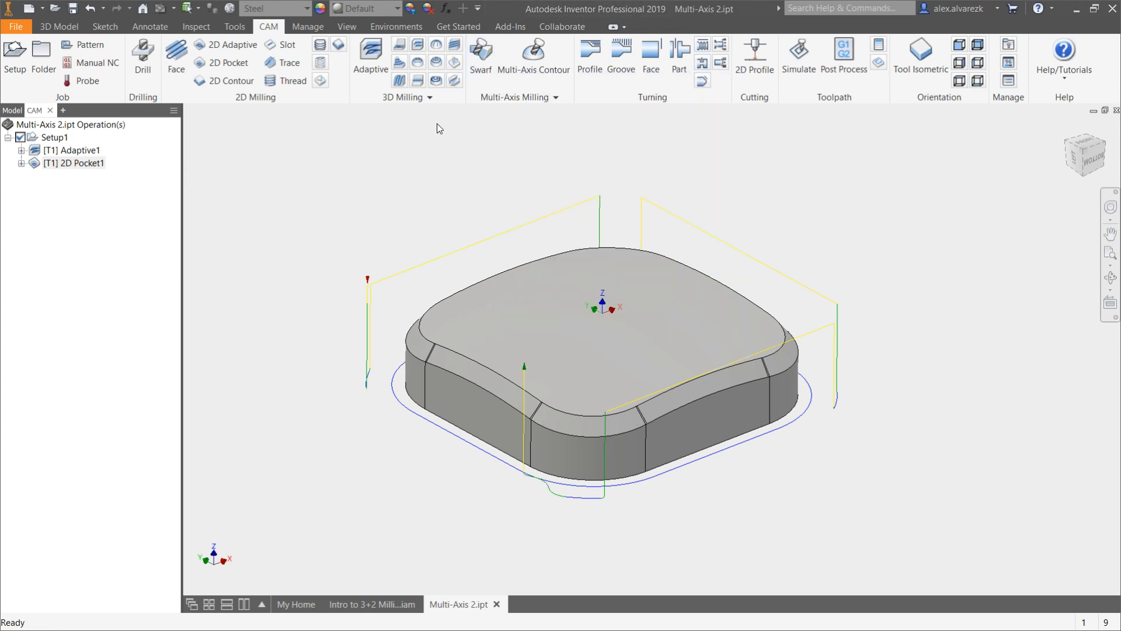
click(481, 56)
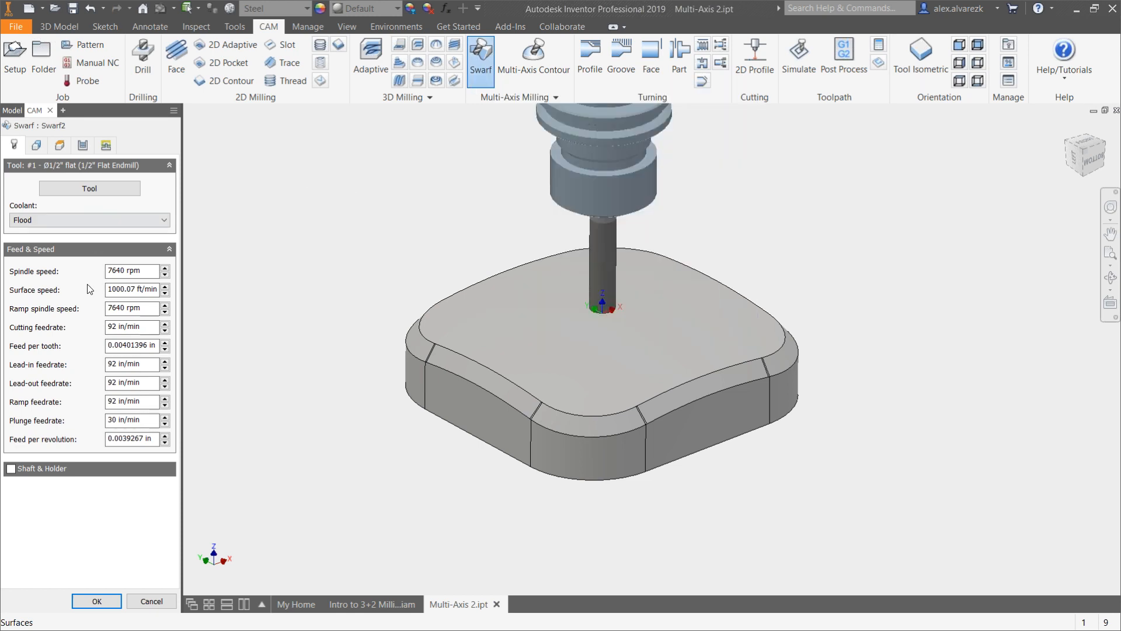
click(36, 144)
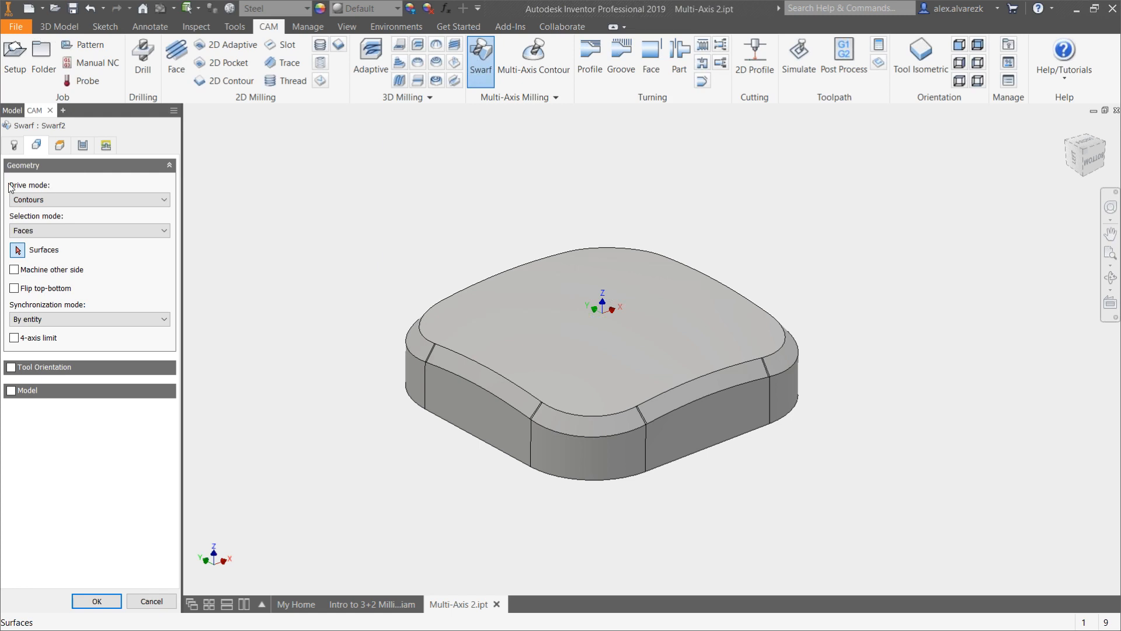
click(64, 196)
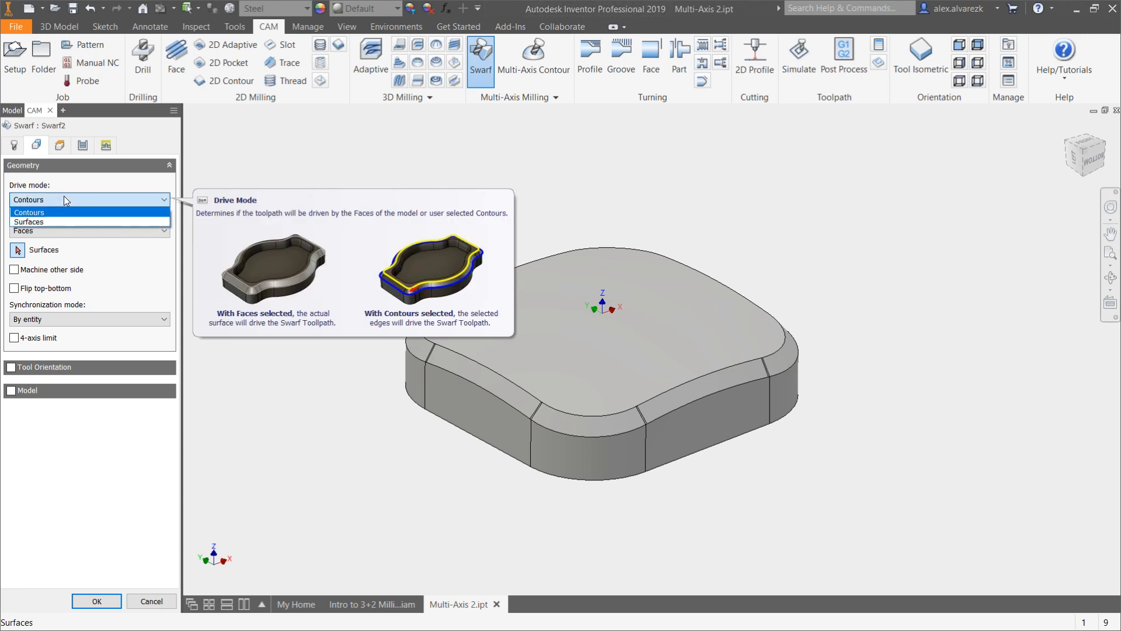
click(36, 216)
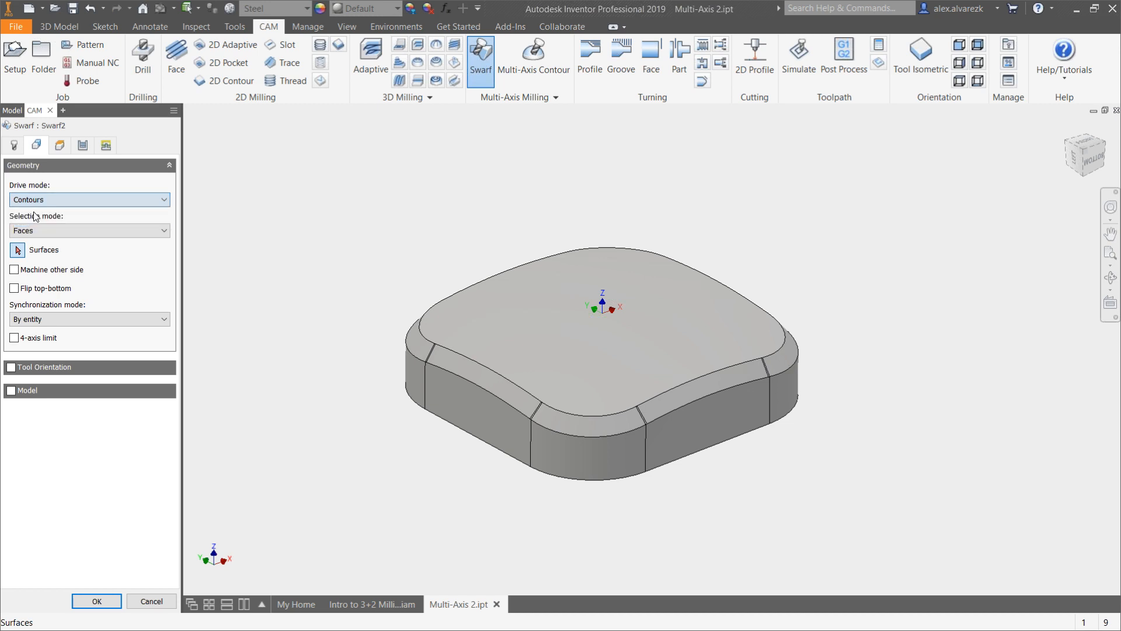
click(108, 230)
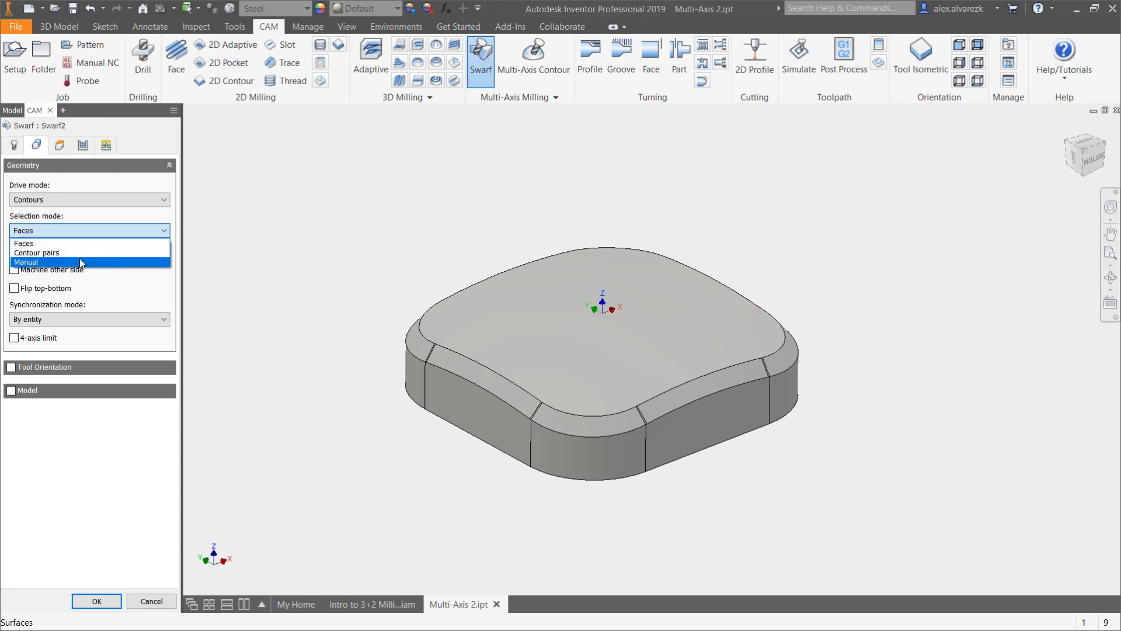
click(76, 253)
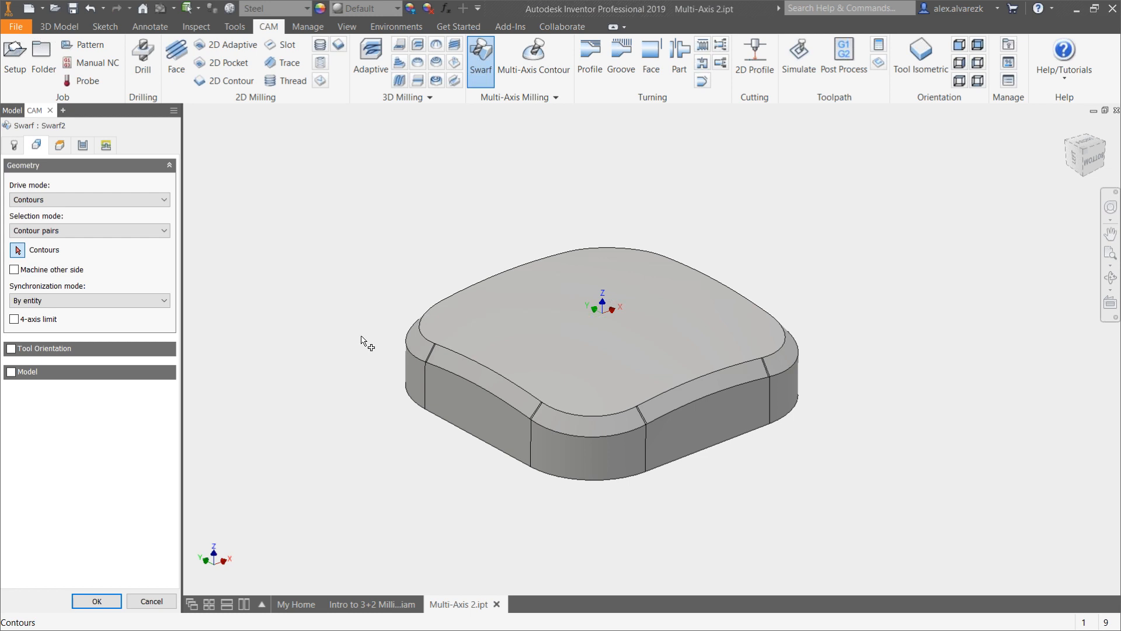
Step: Choose the lower and upper edge loops of the chamfer as the contour pair and generate the swarf toolpath
click(414, 354)
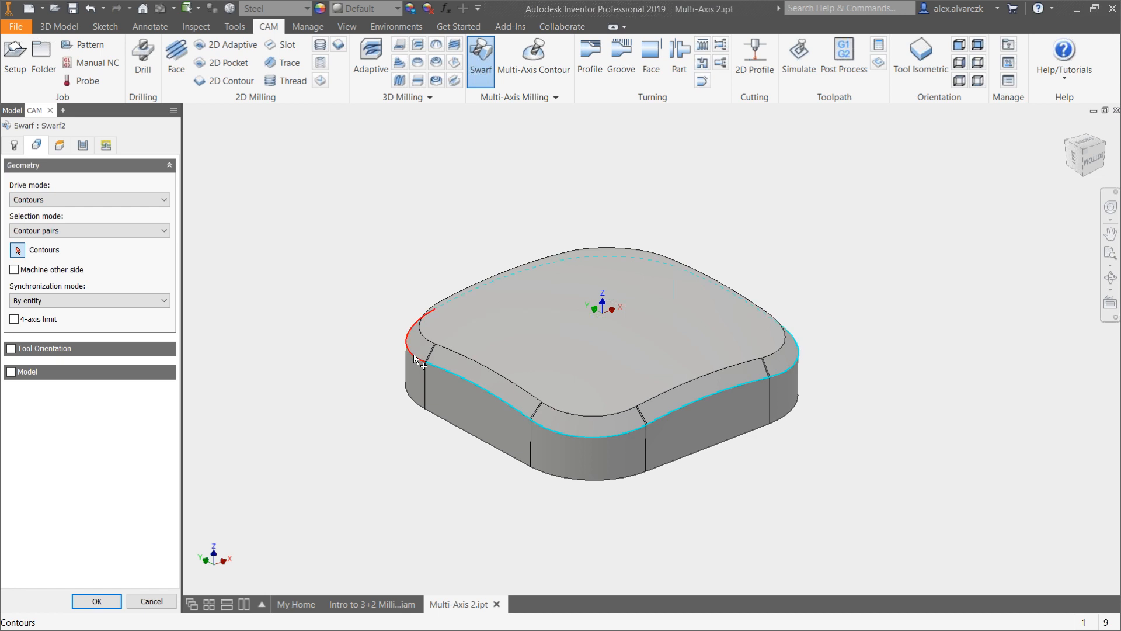
click(413, 354)
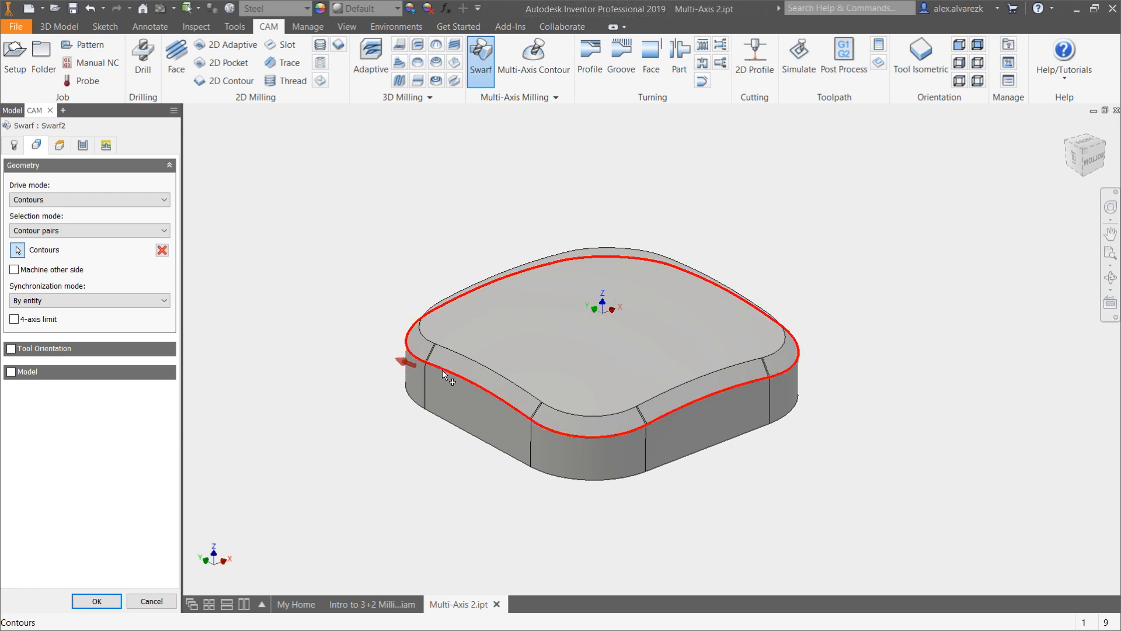
click(424, 338)
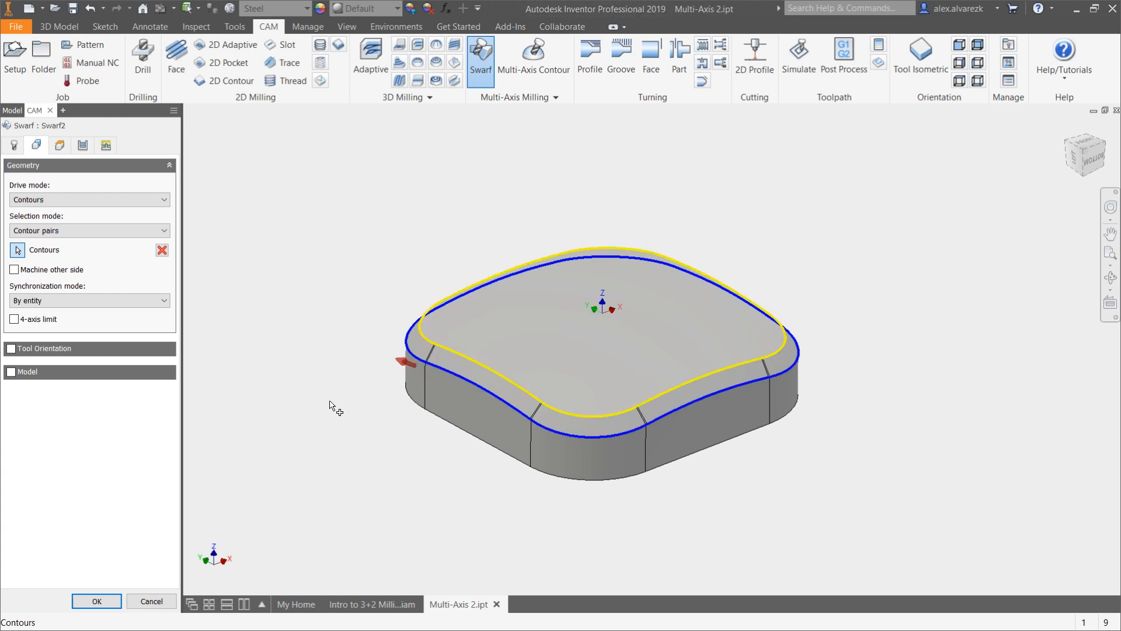
shift+middle_drag(350, 366, 401, 340)
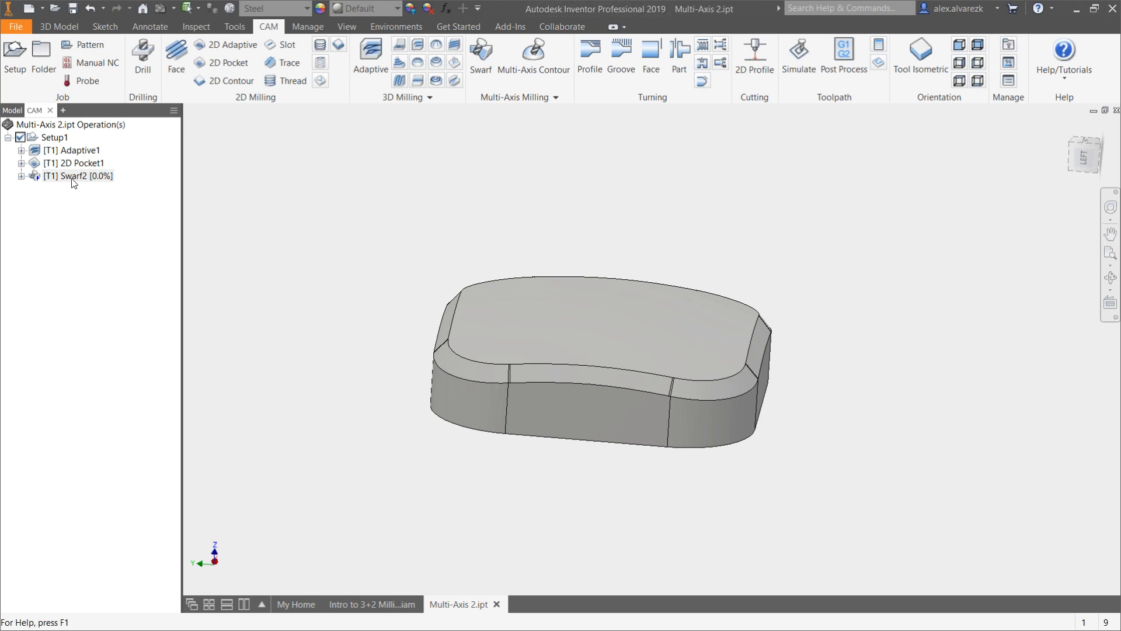
Step: Inspect the swarf toolpath along the chamfer, check its machining time and close the report
mouse_move(811, 226)
shift+middle_down()
mouse_move(748, 243)
mouse_move(811, 233)
shift+middle_up()
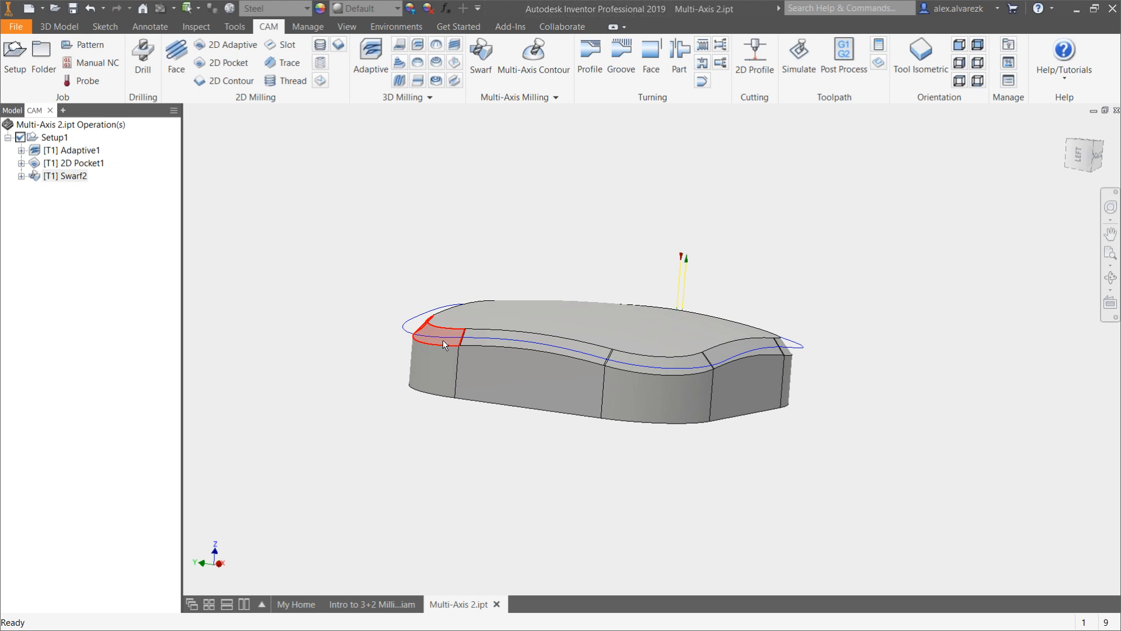
scroll(436, 334, up, 2)
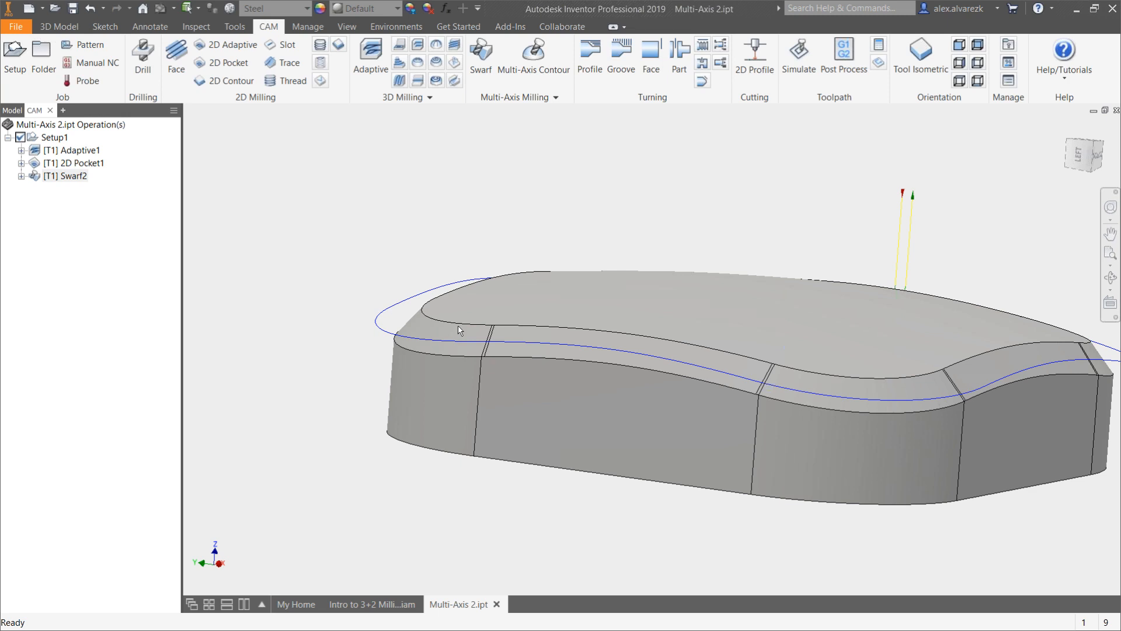
right_click(58, 175)
click(22, 189)
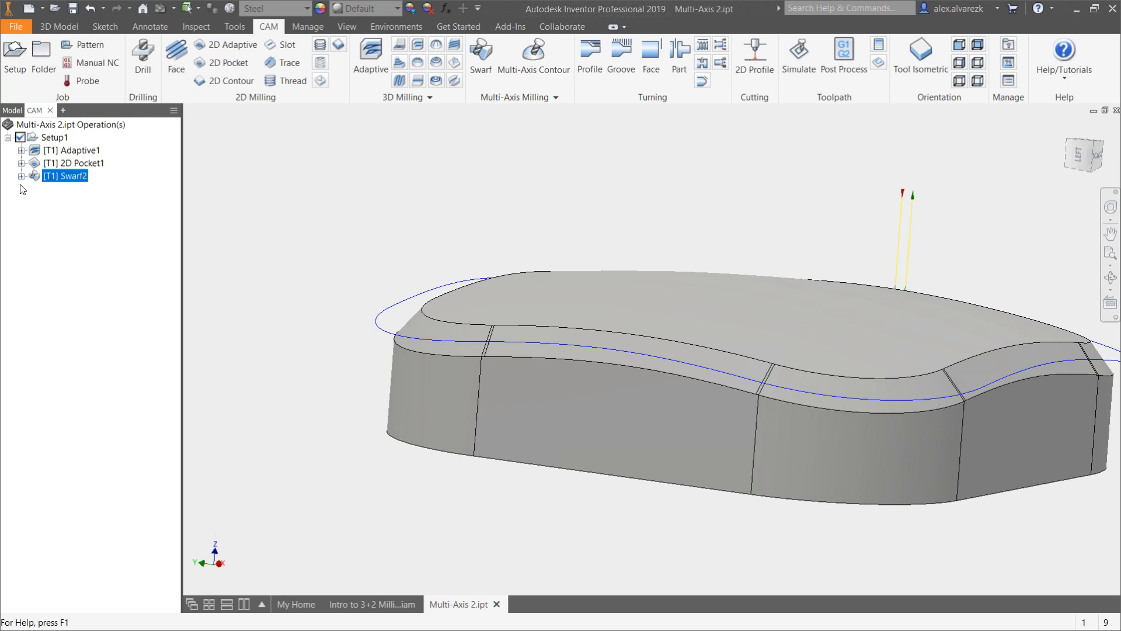
click(21, 176)
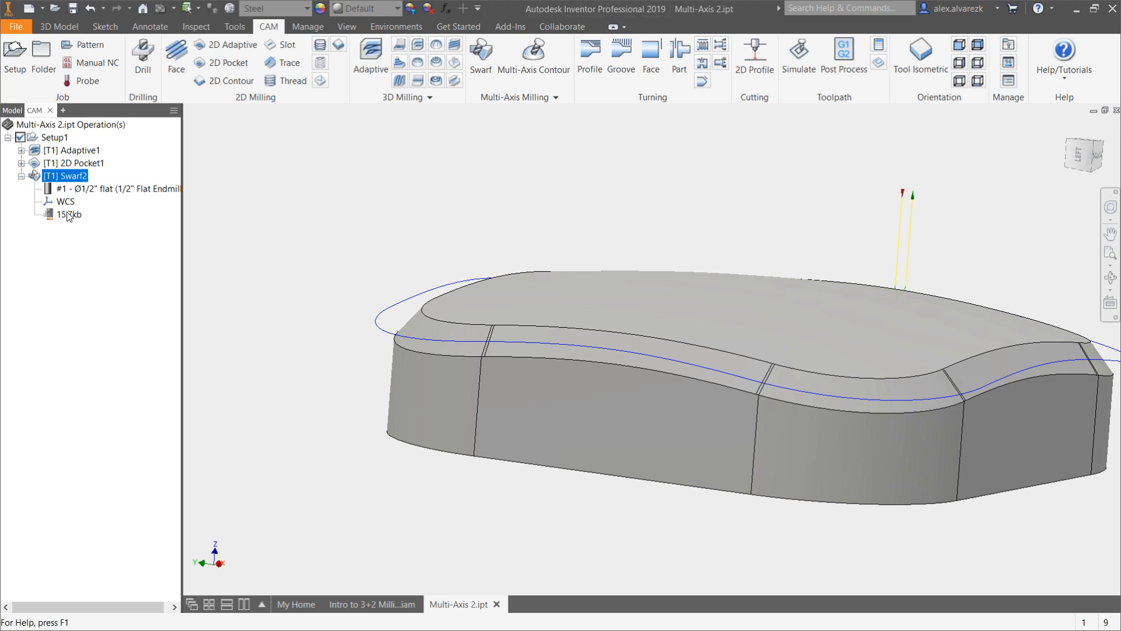
right_click(69, 216)
click(94, 308)
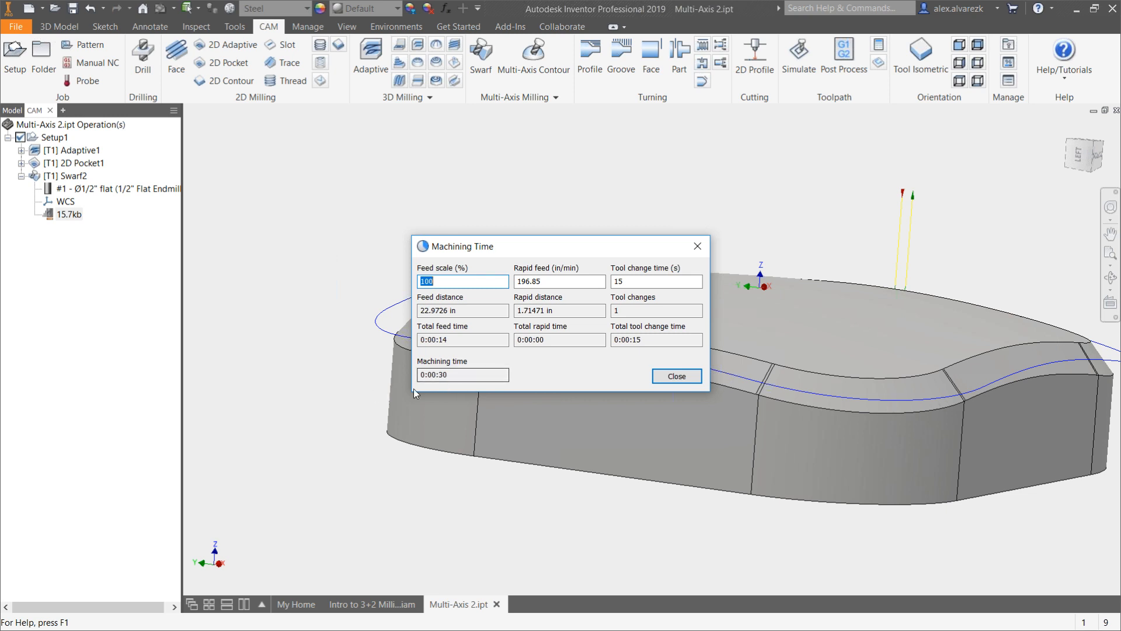
click(697, 246)
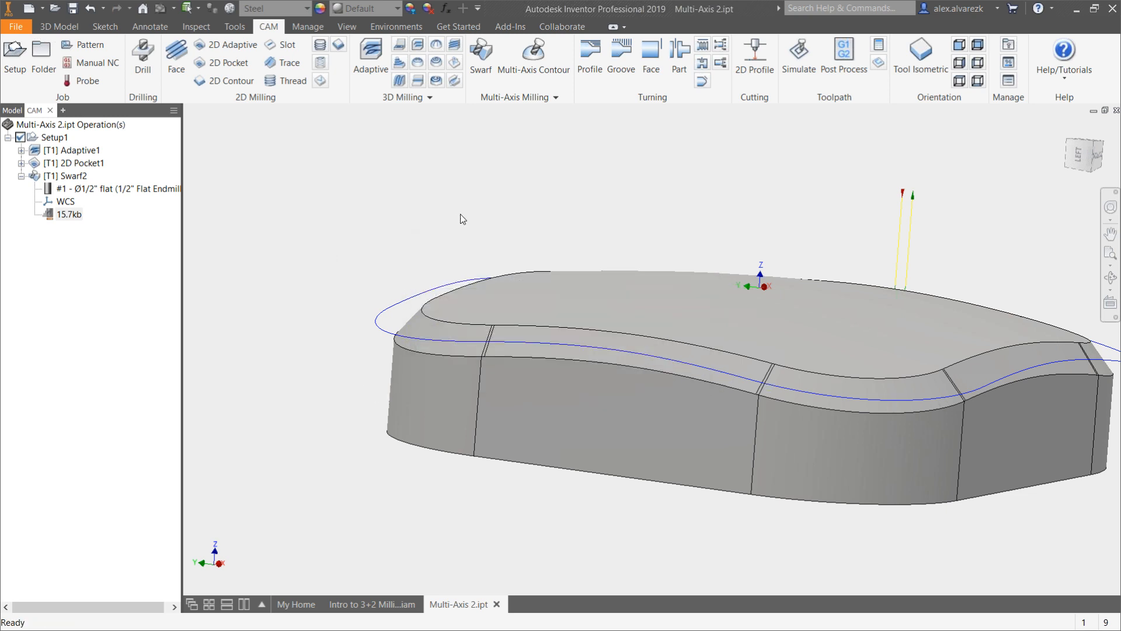
Step: Simulate the swarf operation with the stock hidden, check the tool's contact along the chamfer and close the simulation
key(F6)
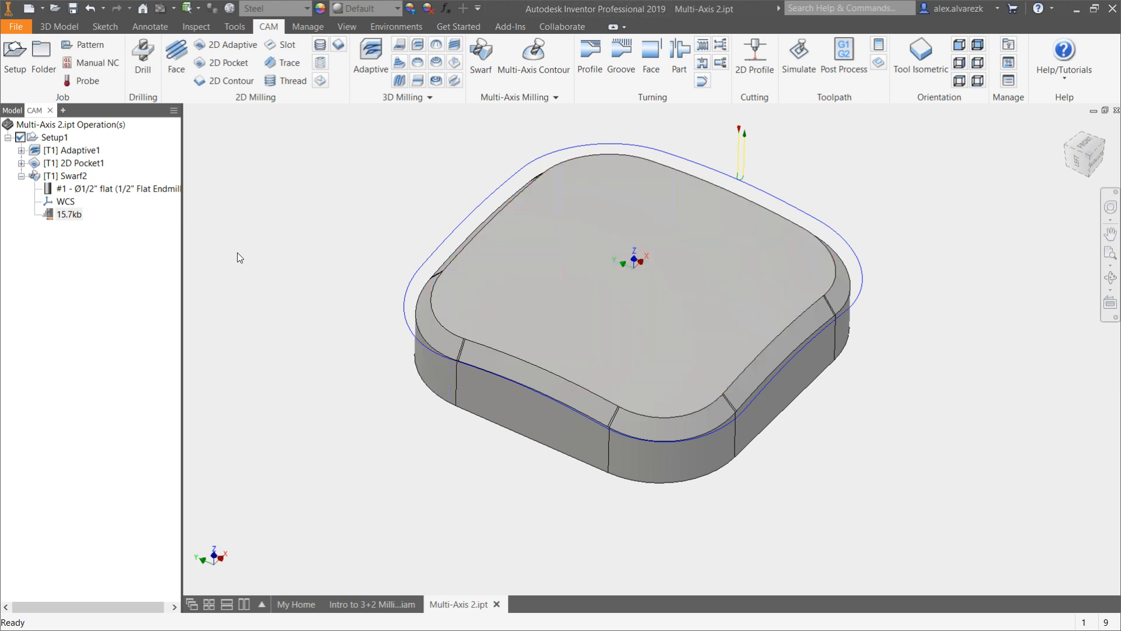
shift+middle_drag(254, 370, 298, 390)
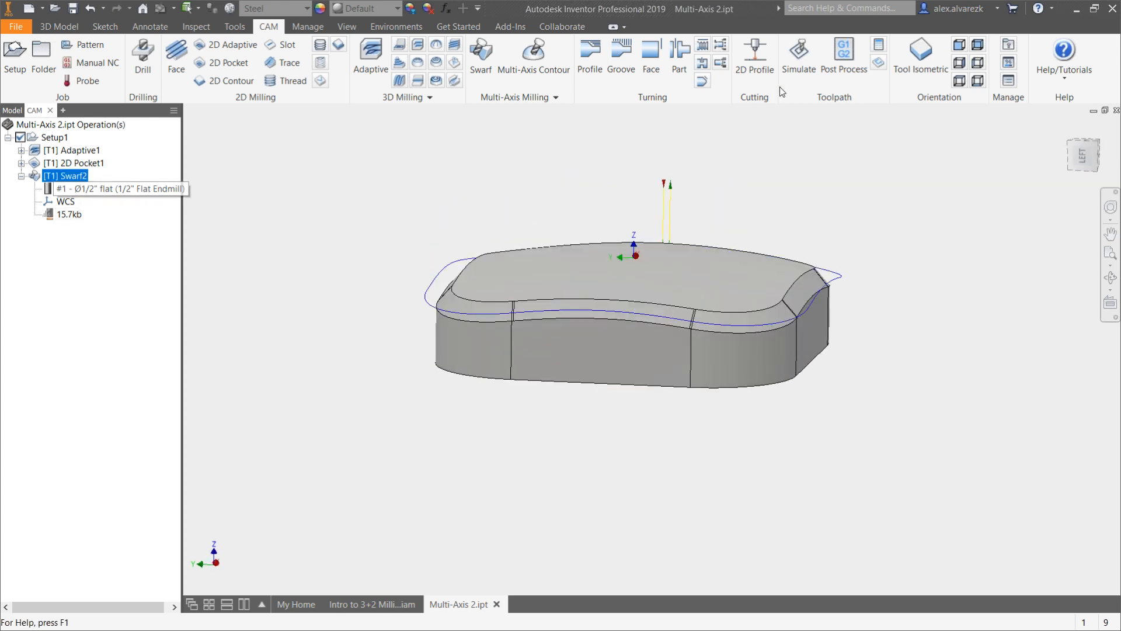
click(804, 50)
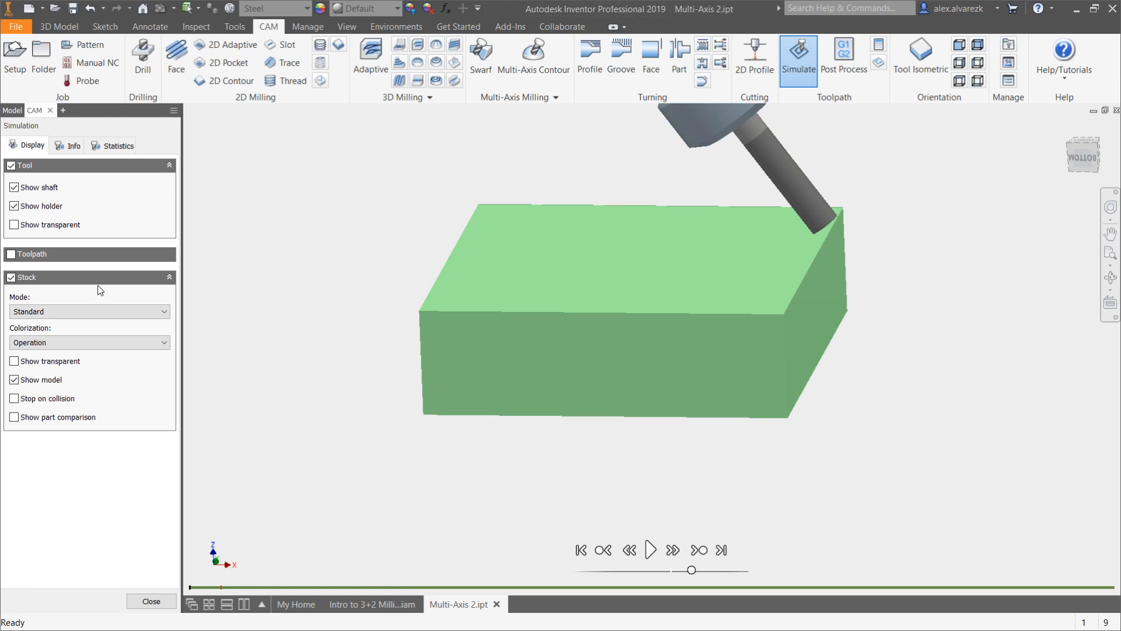
click(11, 277)
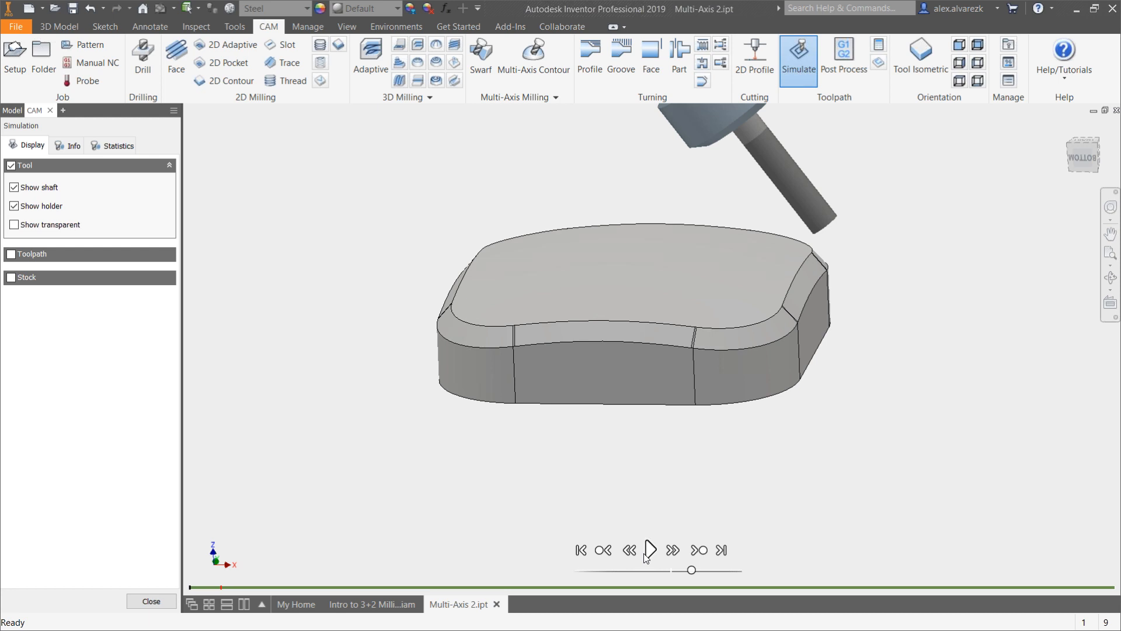
click(645, 554)
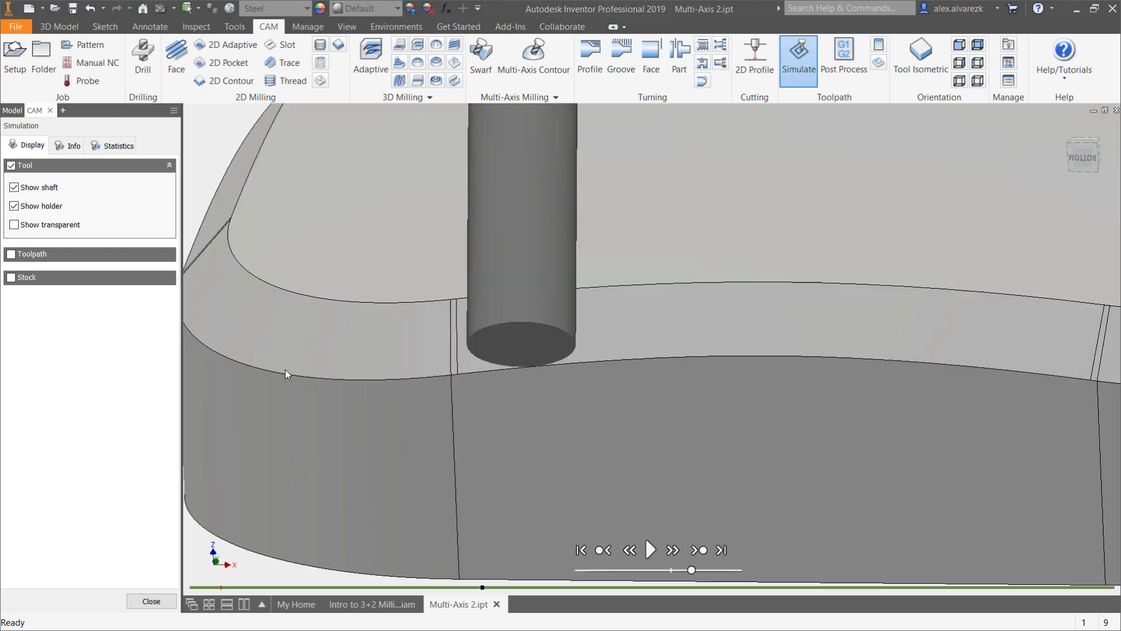
scroll(285, 369, down, 3)
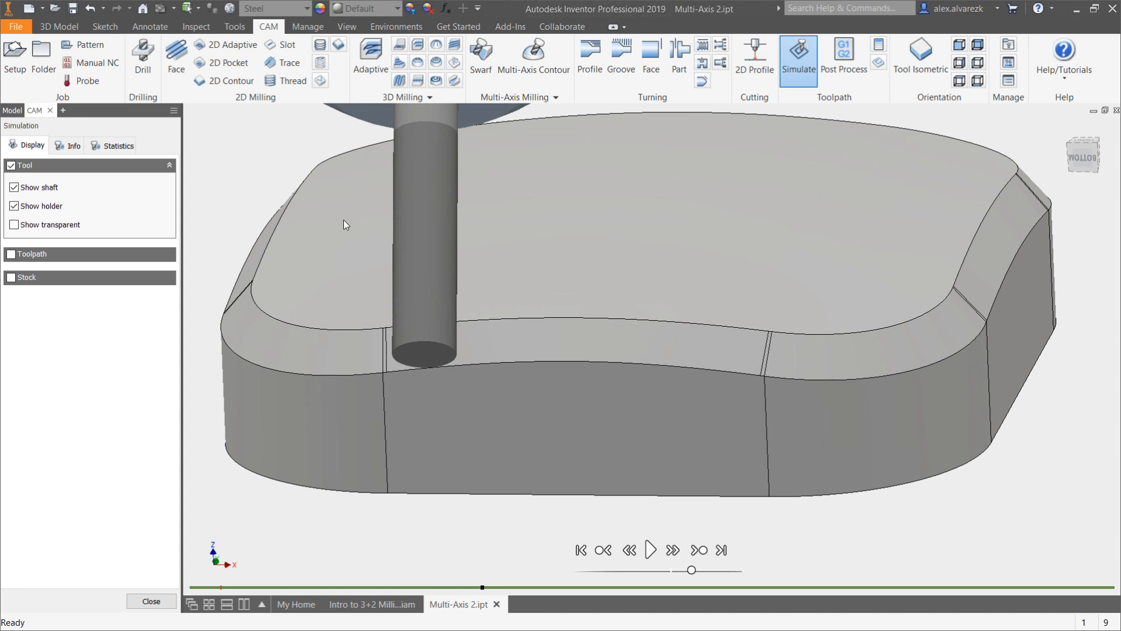
key(Escape)
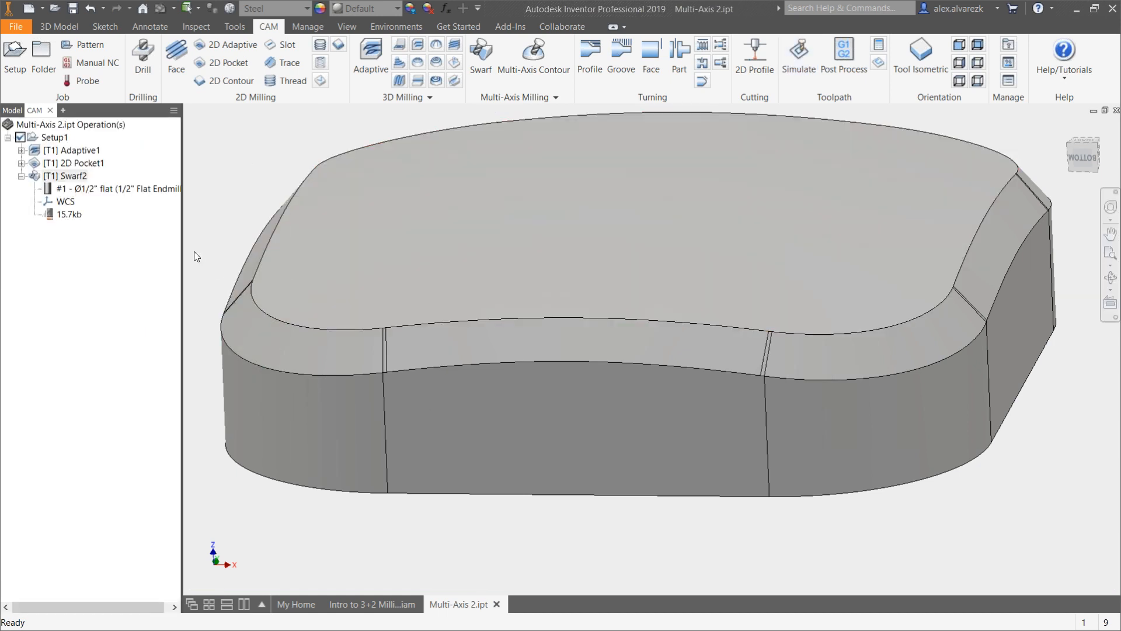
Step: Edit the Swarf2 operation to use a tool offset of 0.2 in and regenerate its toolpath
right_click(77, 177)
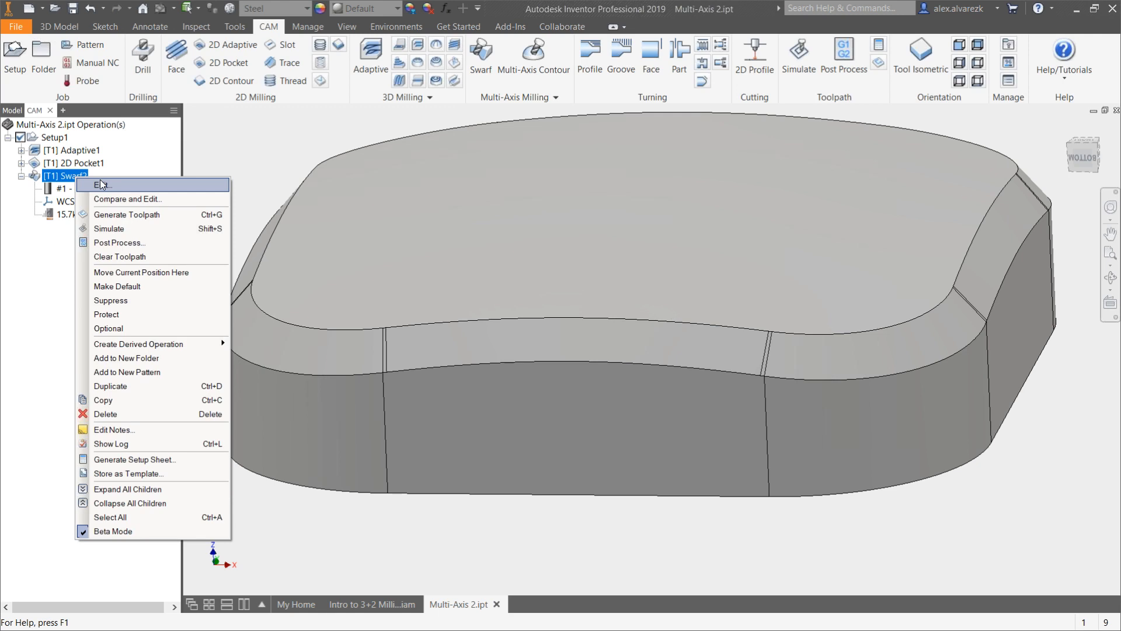
click(101, 184)
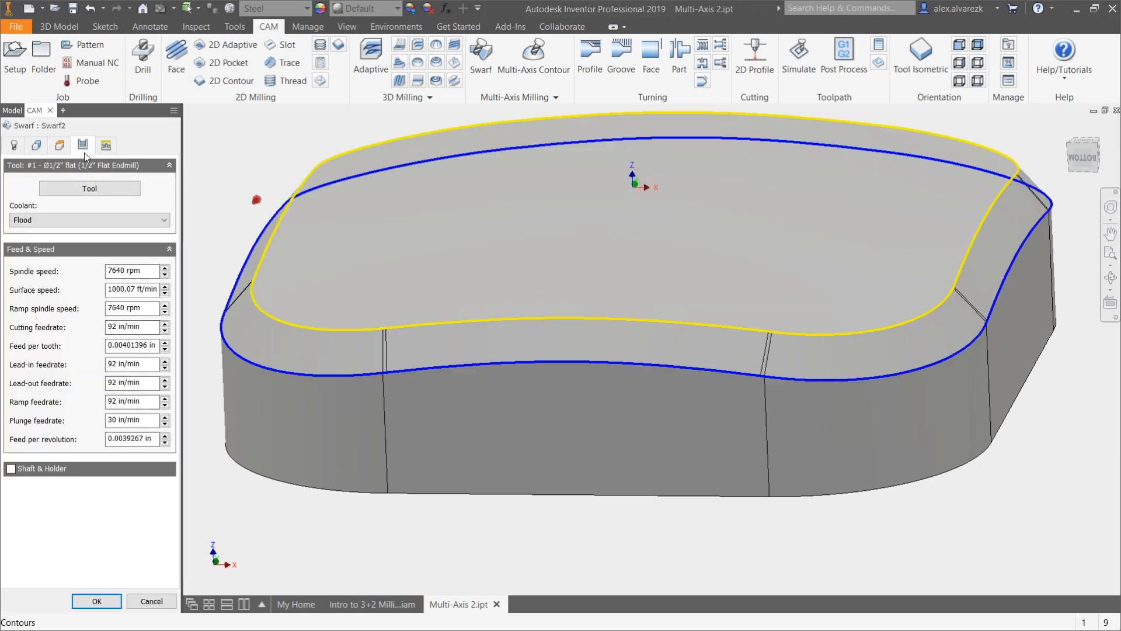
click(84, 148)
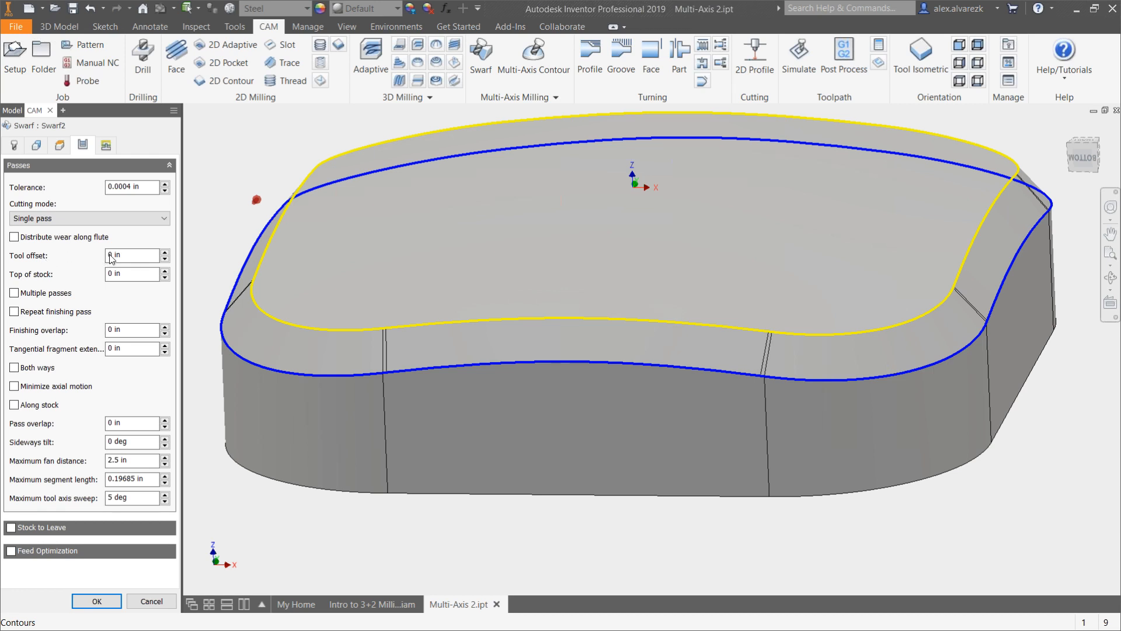
click(130, 257)
text(.2)
click(97, 603)
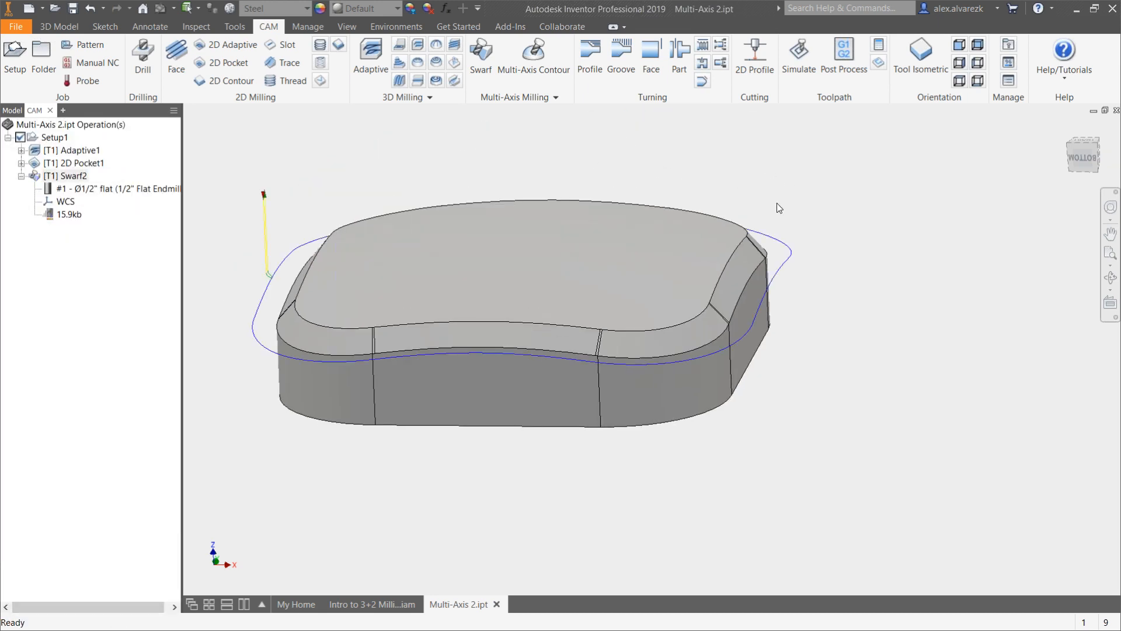
Step: Simulate the Swarf2 toolpath, examine the tool tip against the chamfer's lower edge, and close the simulation
click(66, 176)
click(801, 64)
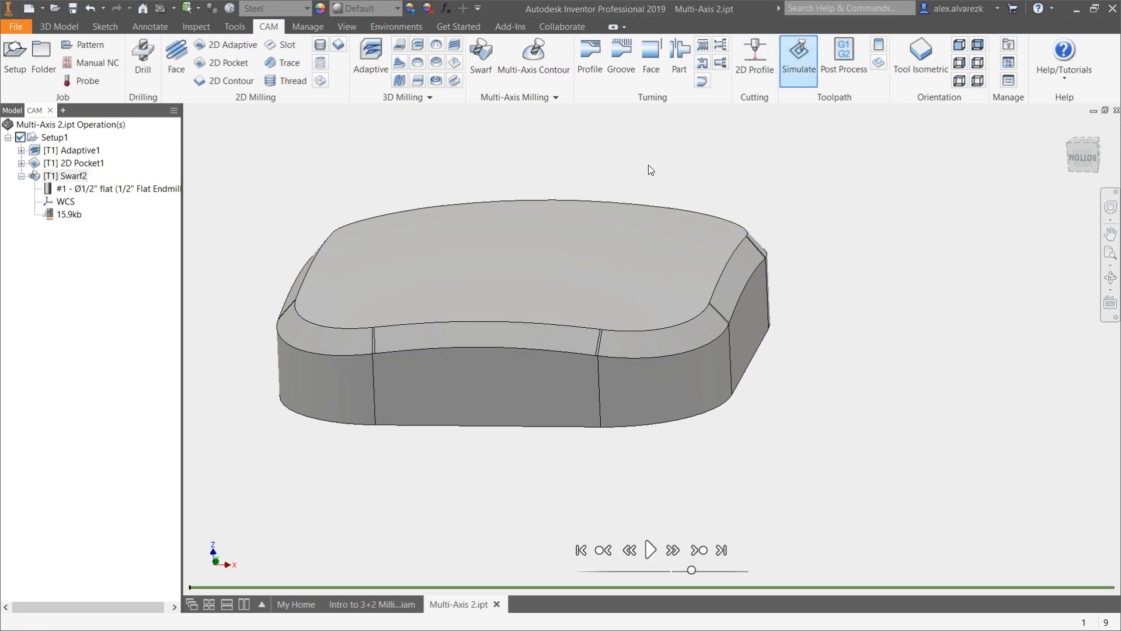
click(651, 550)
click(652, 552)
shift+middle_drag(466, 331, 589, 297)
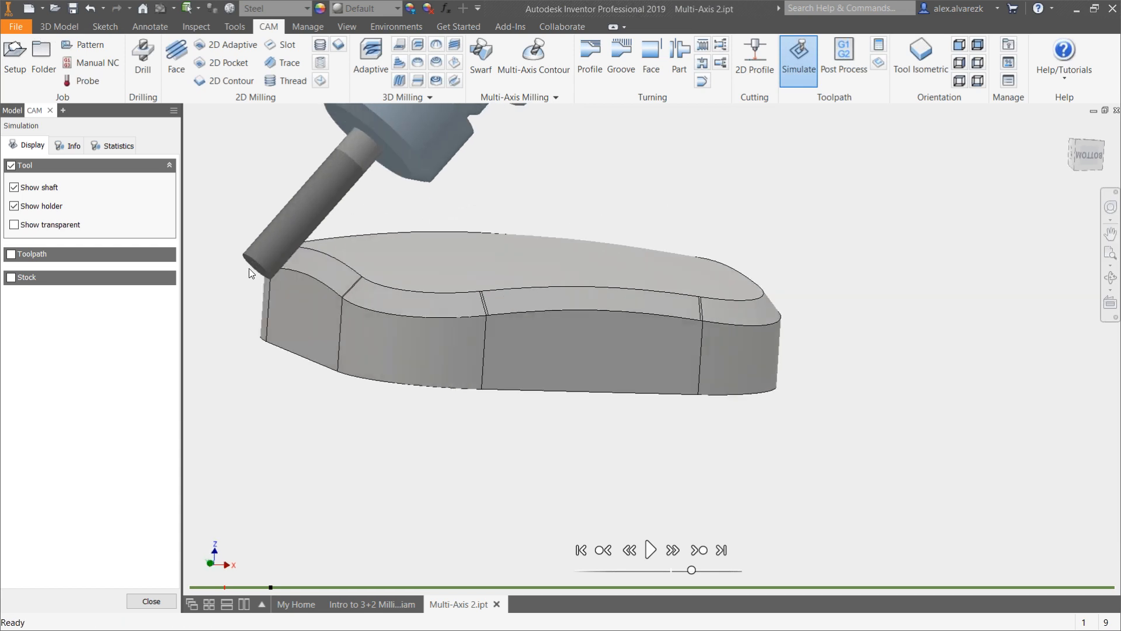
scroll(262, 260, down, 3)
scroll(263, 257, down, 2)
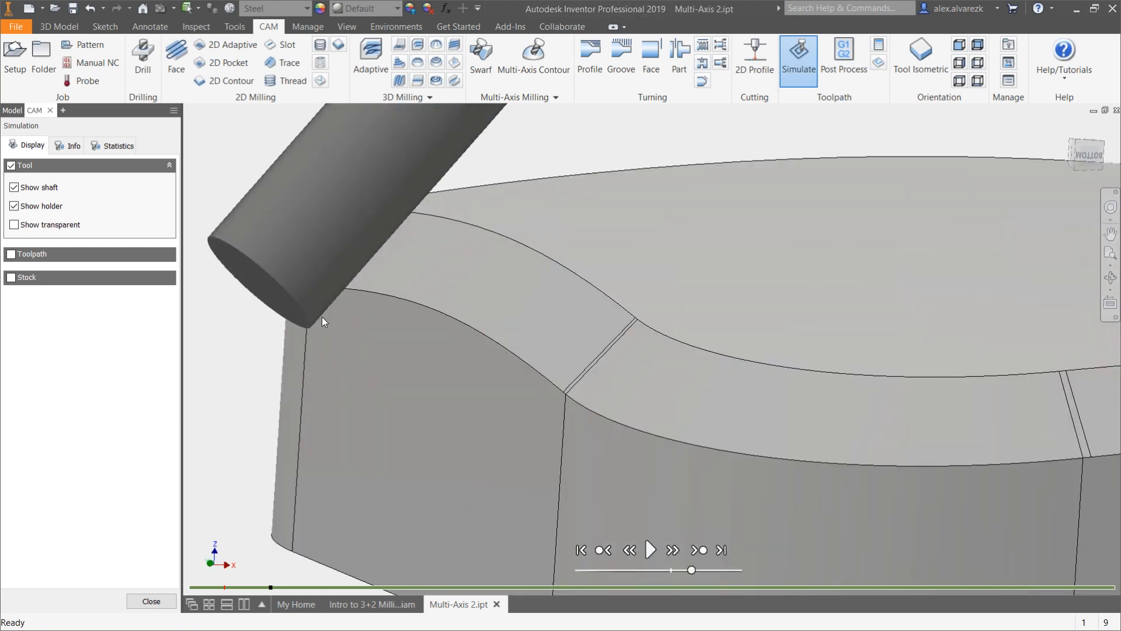
scroll(342, 293, up, 3)
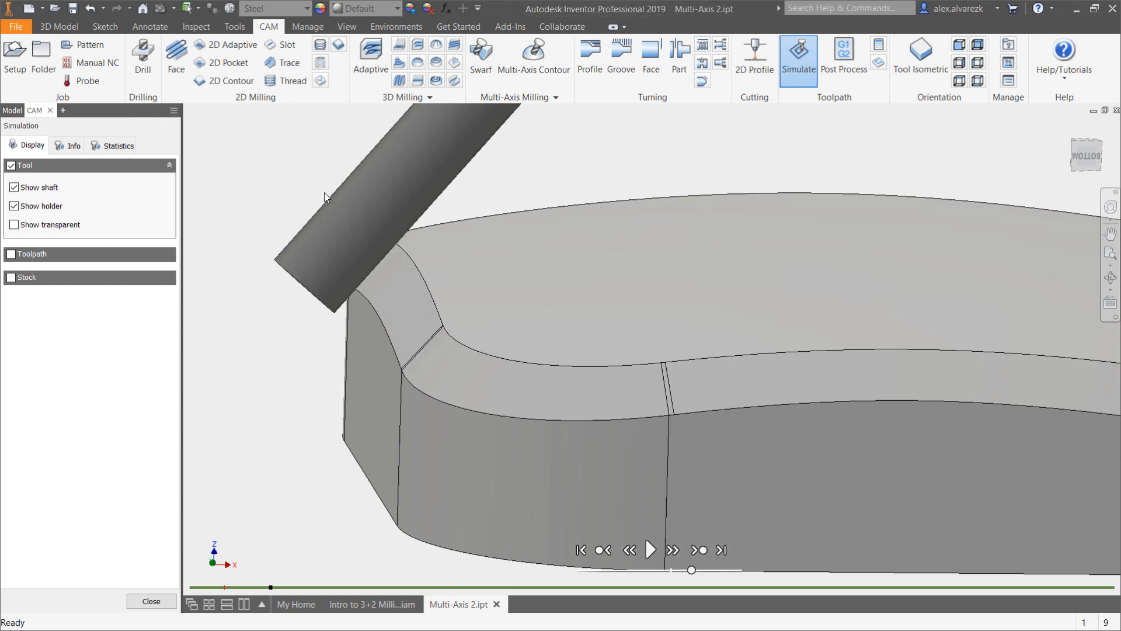
scroll(304, 270, up, 3)
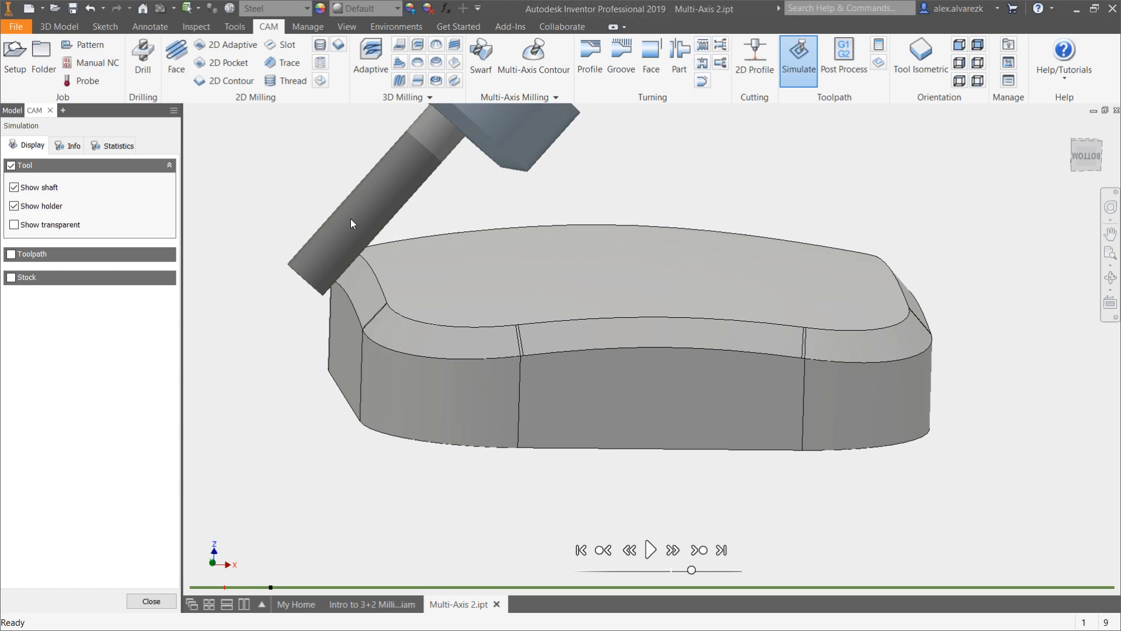
key(Escape)
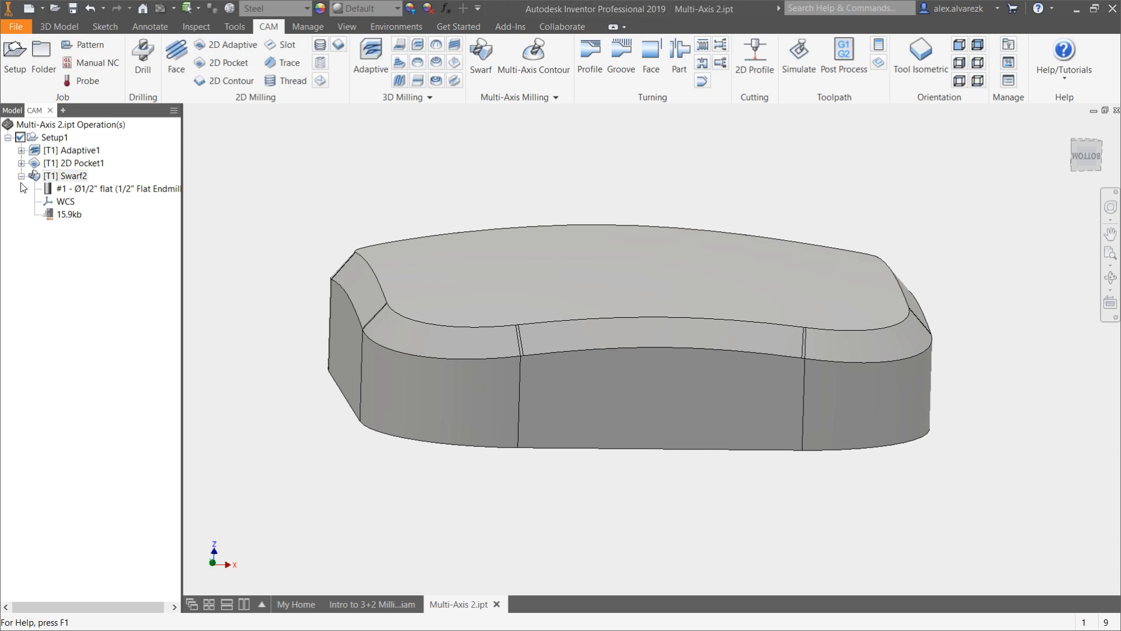
click(21, 176)
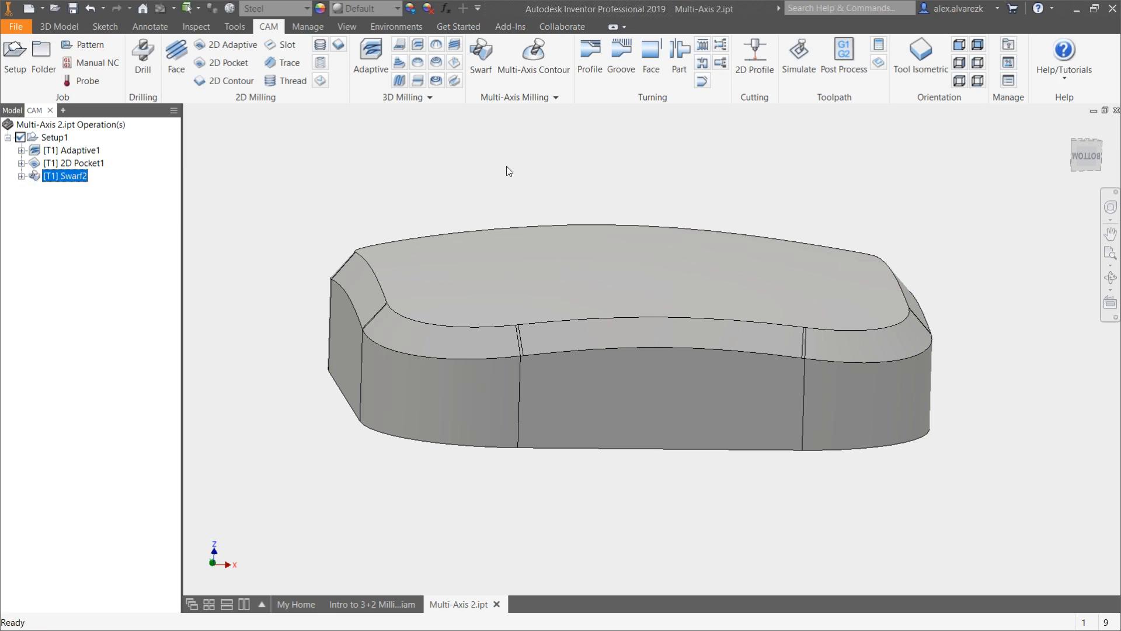
Step: Start a multi-axis Flow operation and assign tool #2, the 1/4" ball endmill
shift+middle_drag(507, 166, 557, 250)
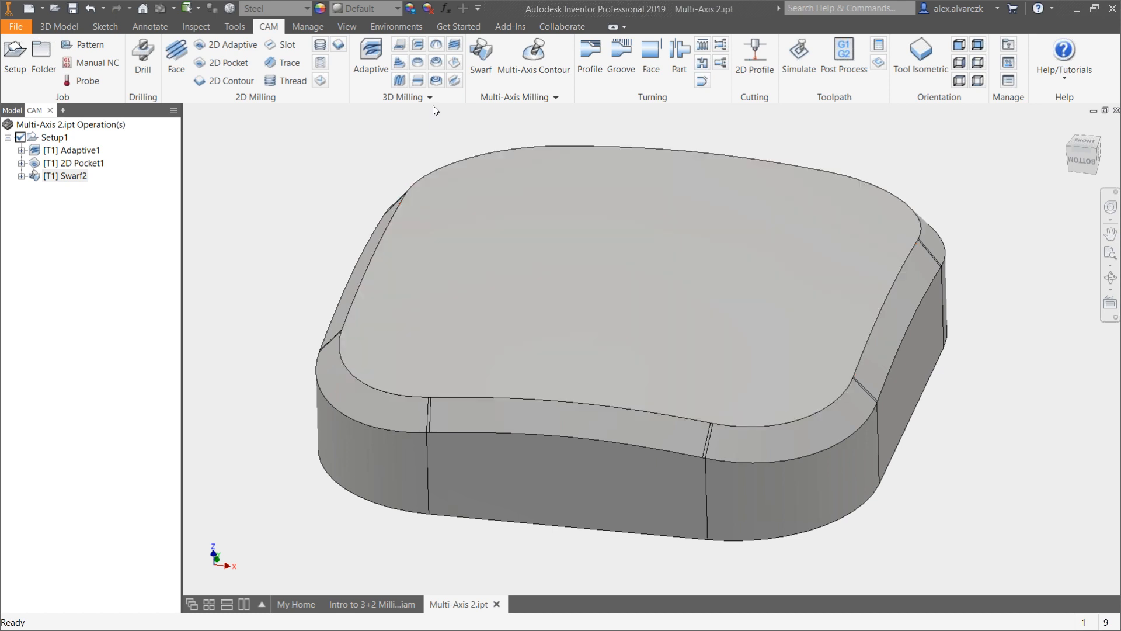
click(489, 96)
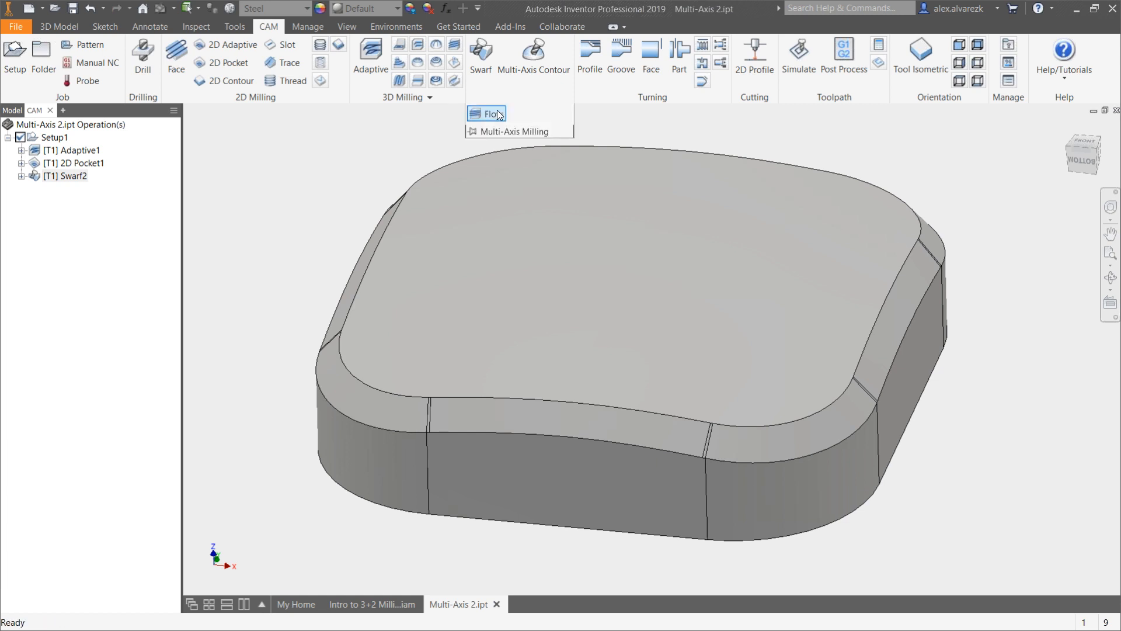
click(431, 98)
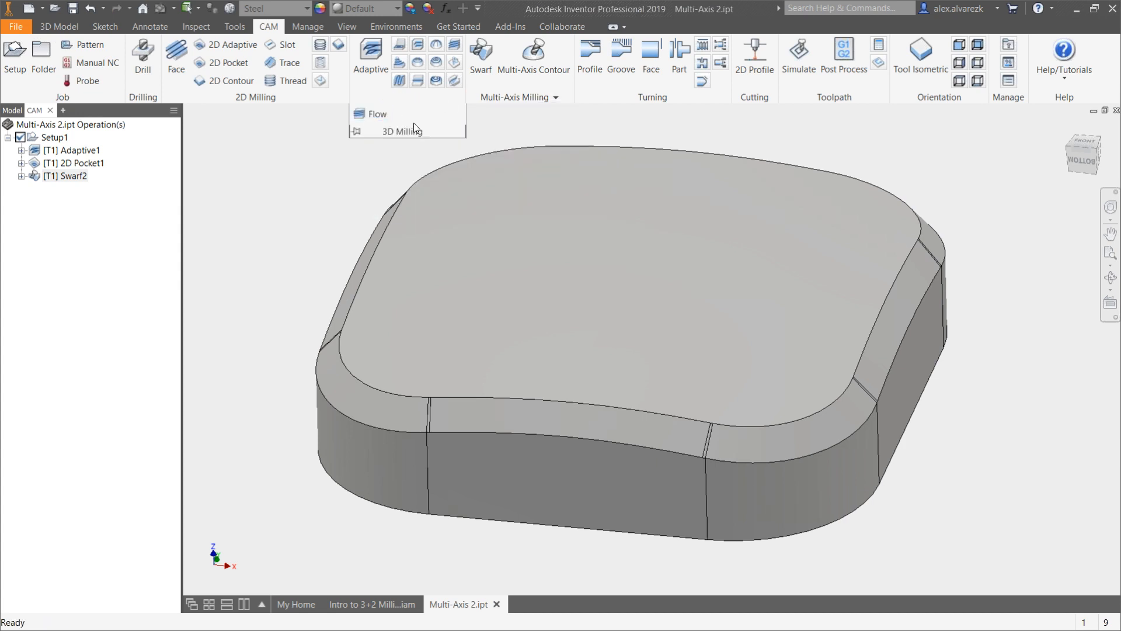
click(522, 104)
click(501, 114)
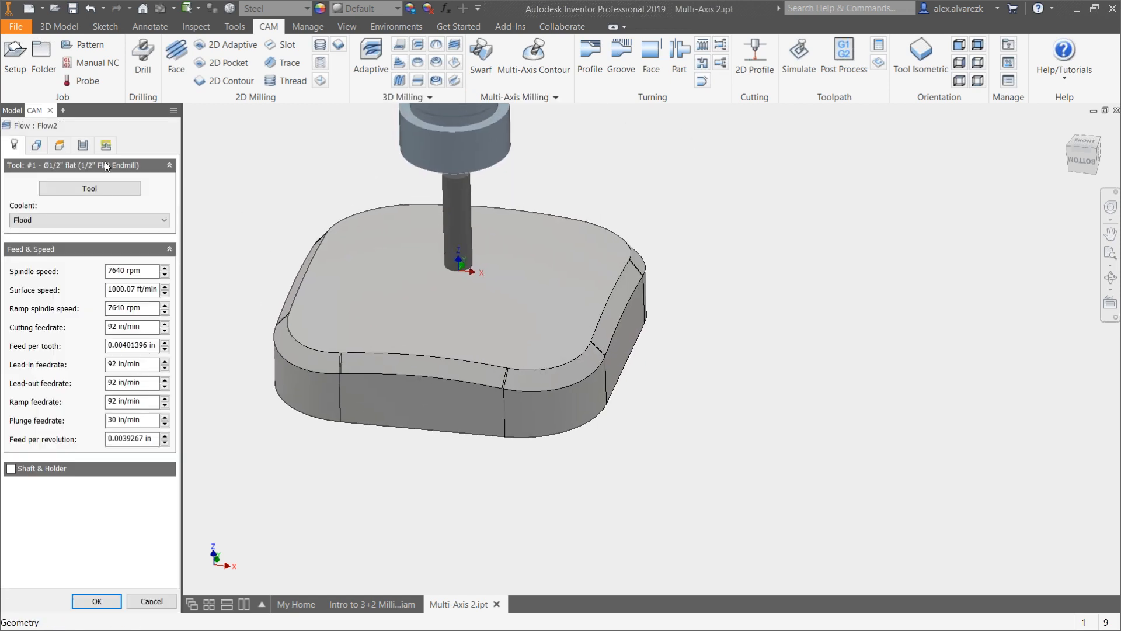
click(83, 145)
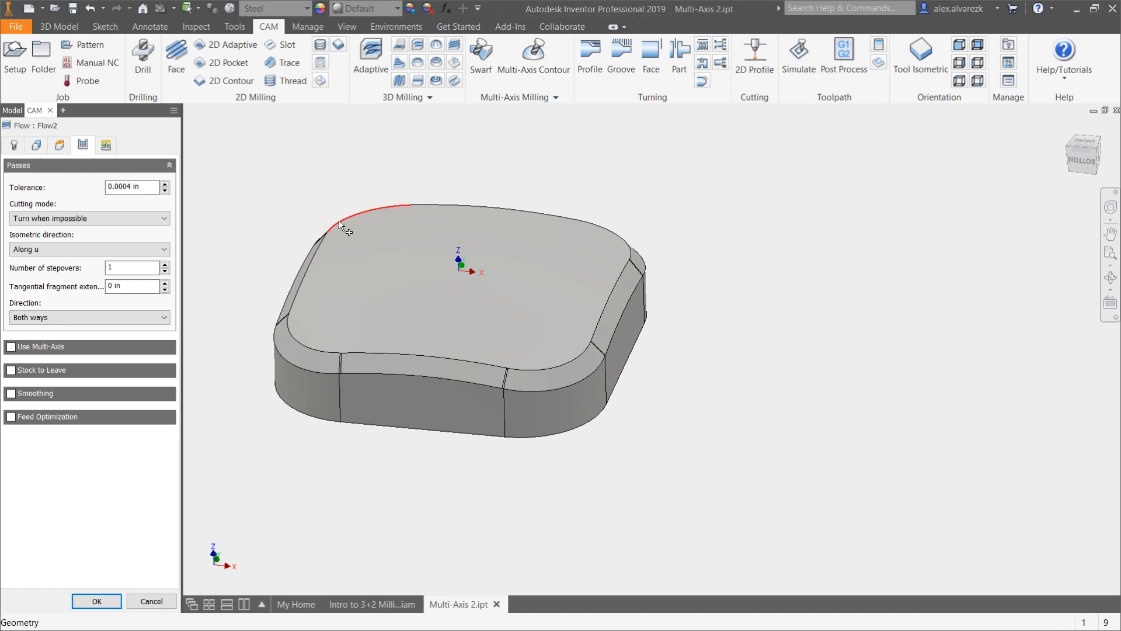
click(13, 146)
click(82, 187)
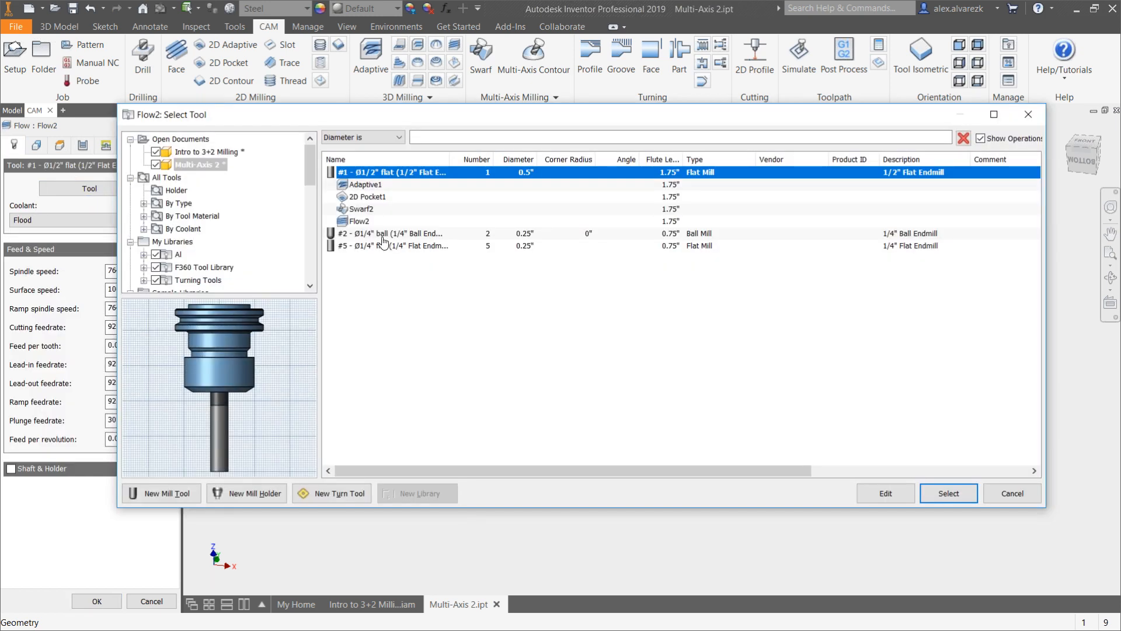
double_click(383, 234)
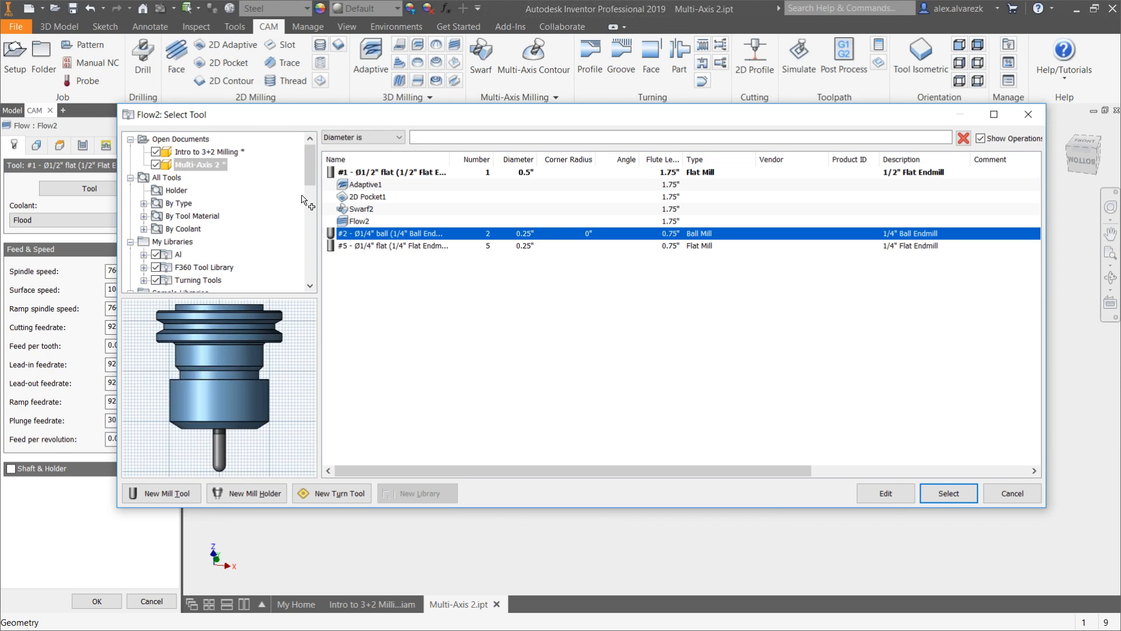
Step: Choose the part's curved top face as the flow operation's geometry
click(36, 144)
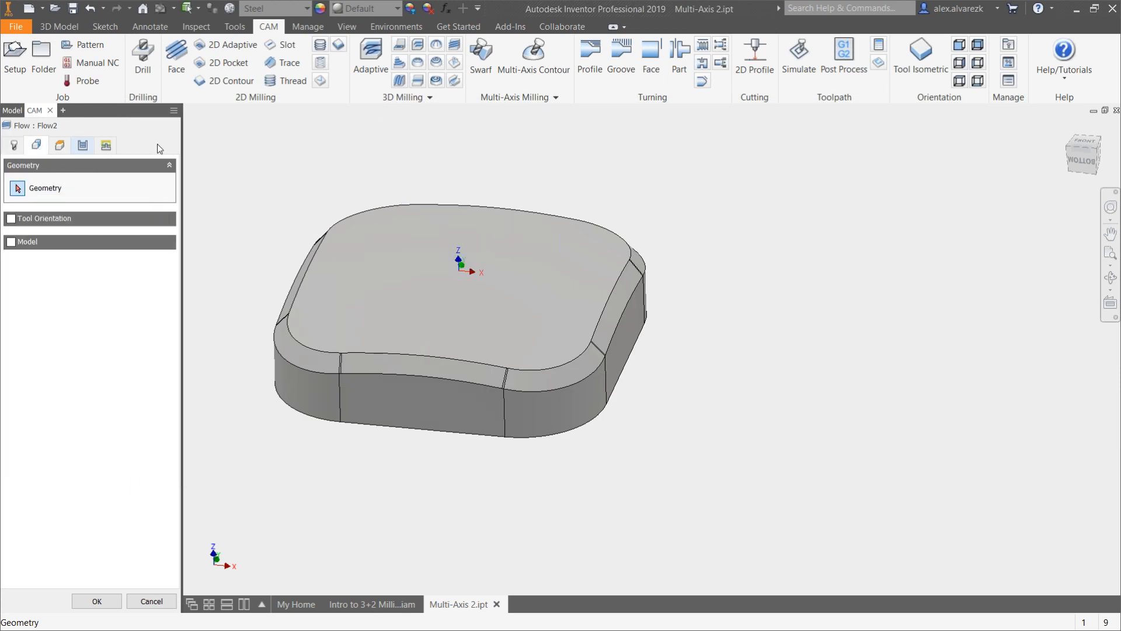
click(360, 236)
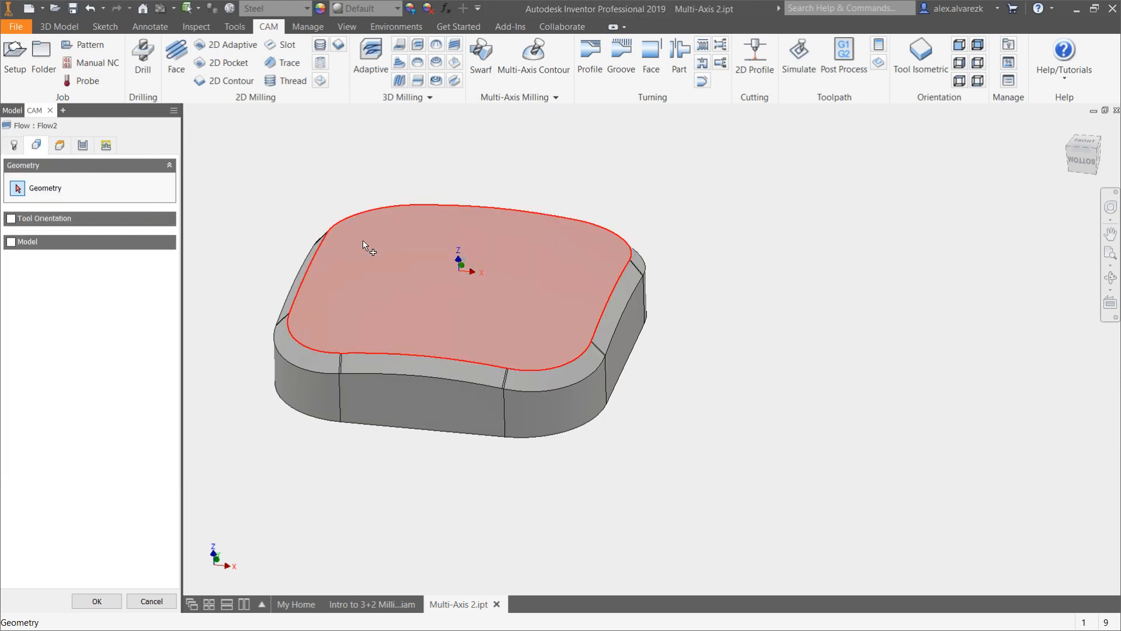
click(366, 247)
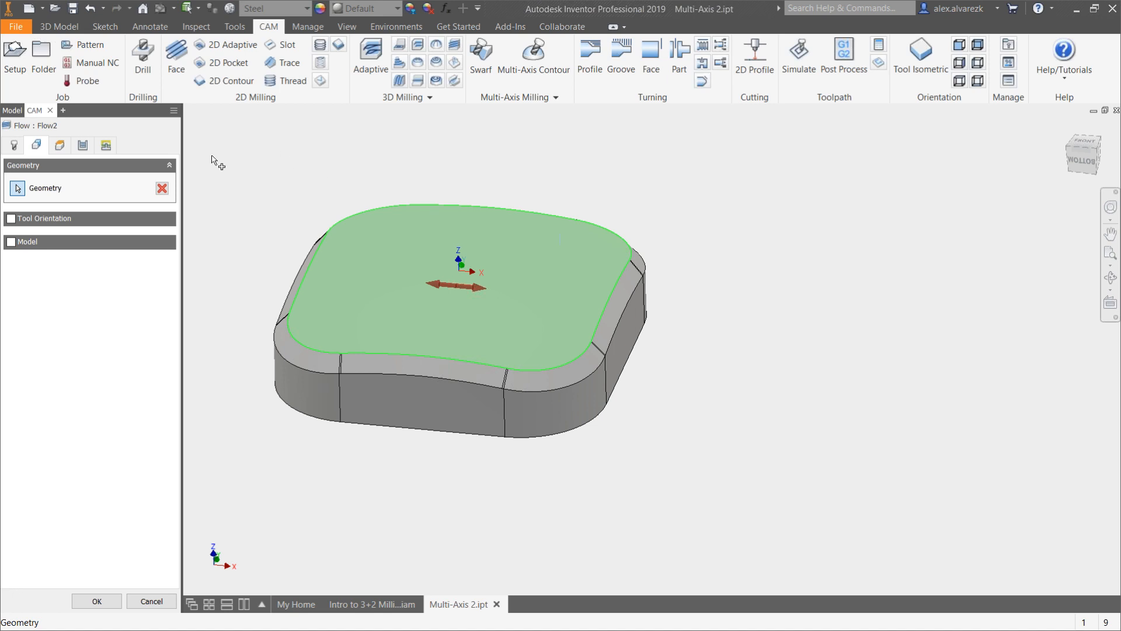
Step: Set the flow passes to isometric direction Along v with 10 stepovers and generate the toolpath
click(82, 144)
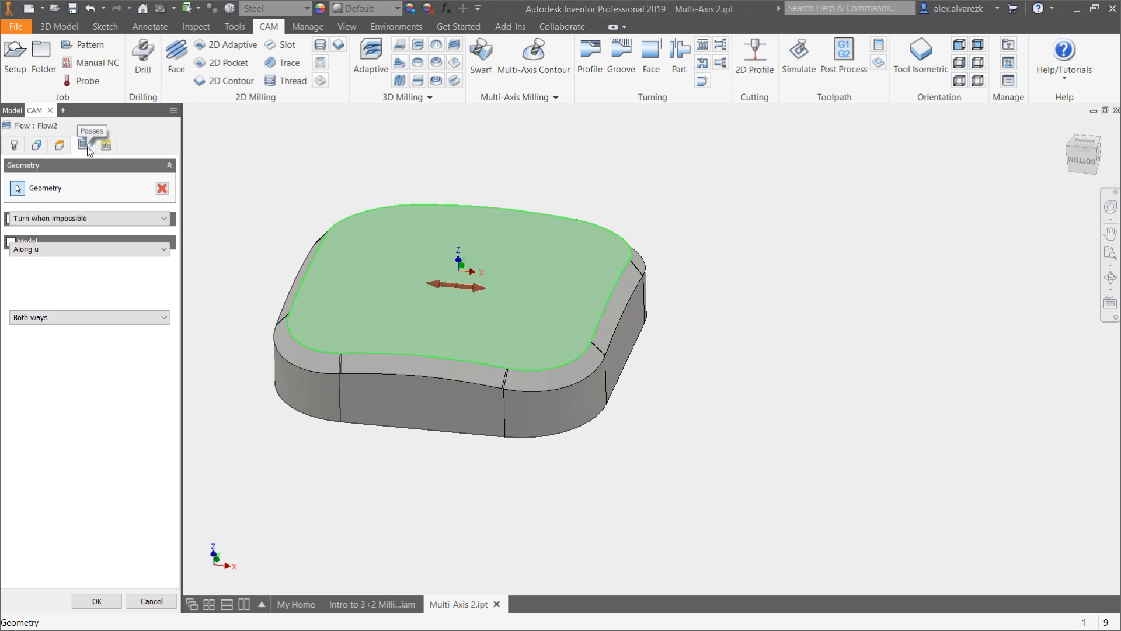
click(92, 250)
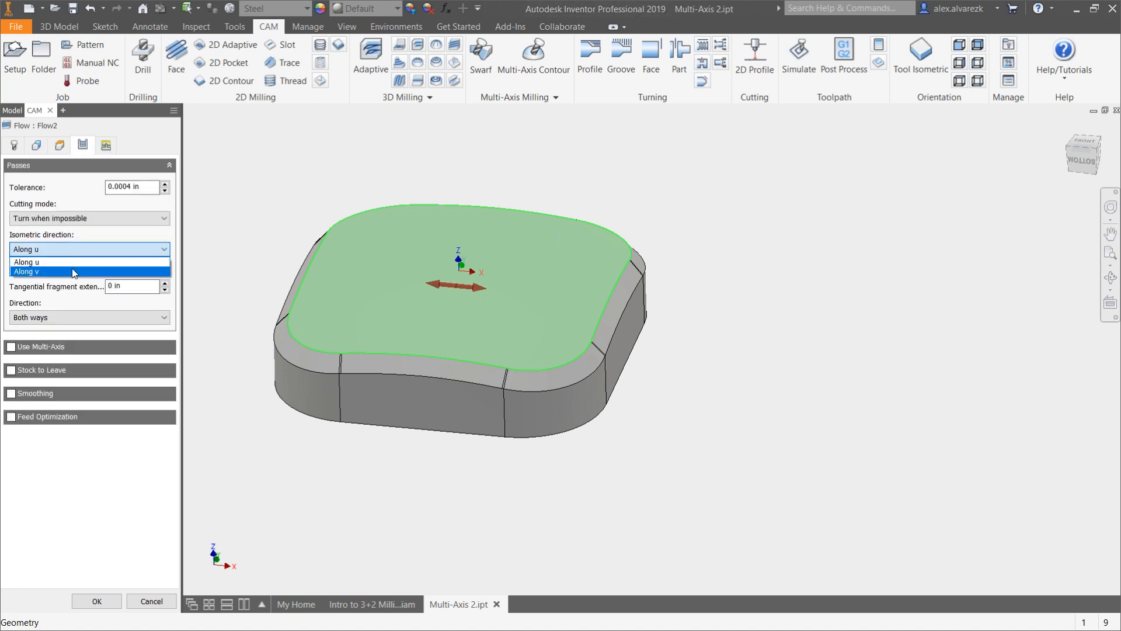
click(72, 268)
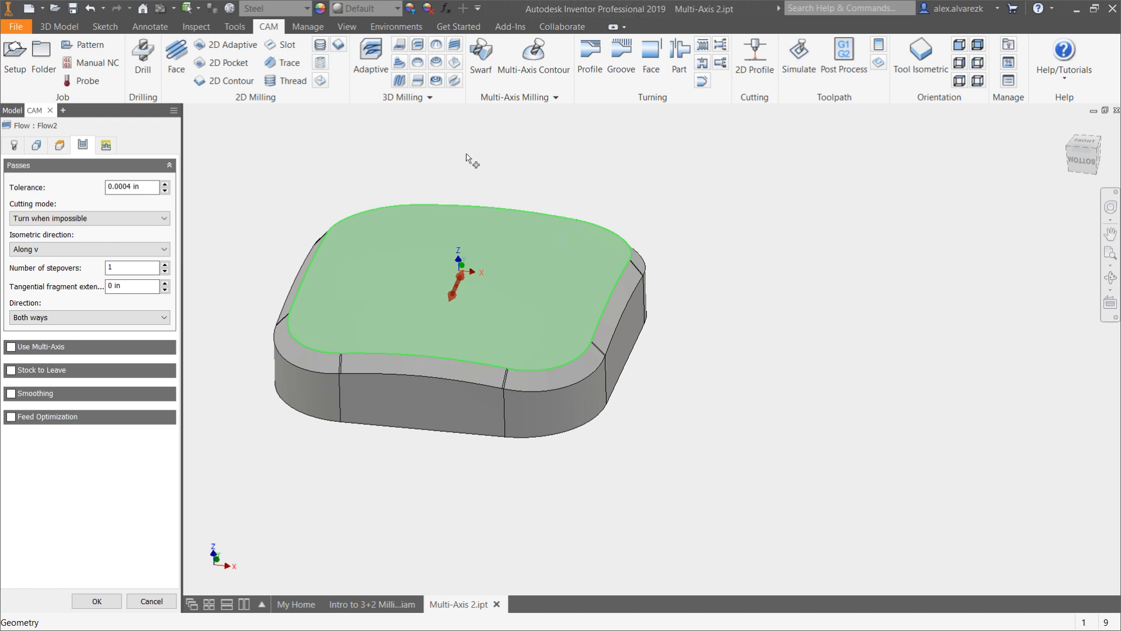
click(122, 272)
text(0)
middle_drag(487, 189, 565, 194)
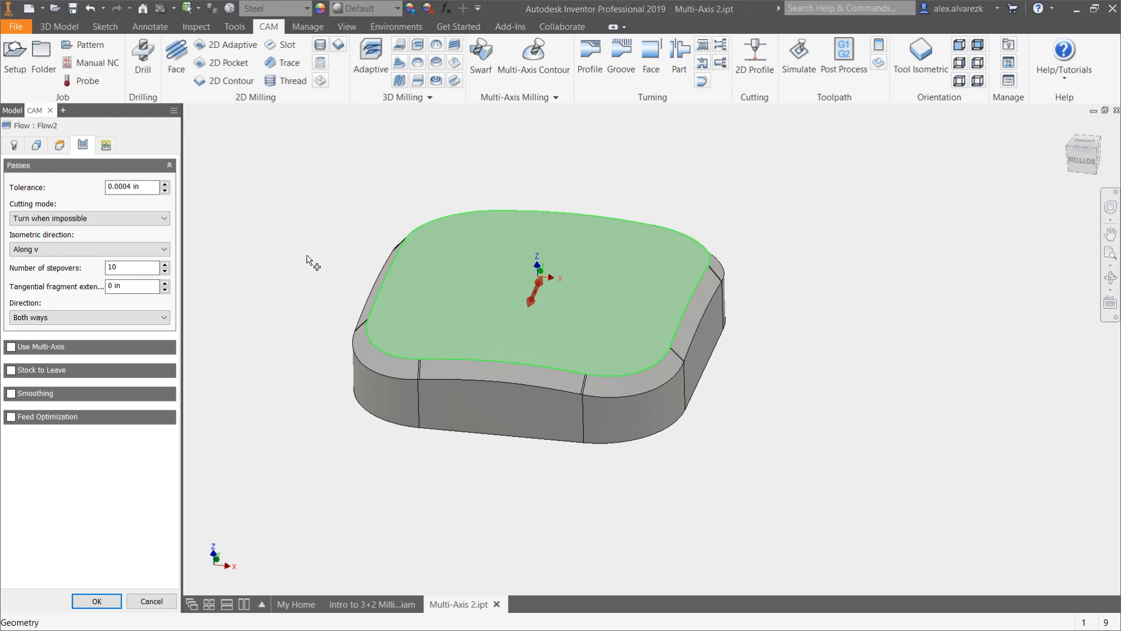
click(97, 599)
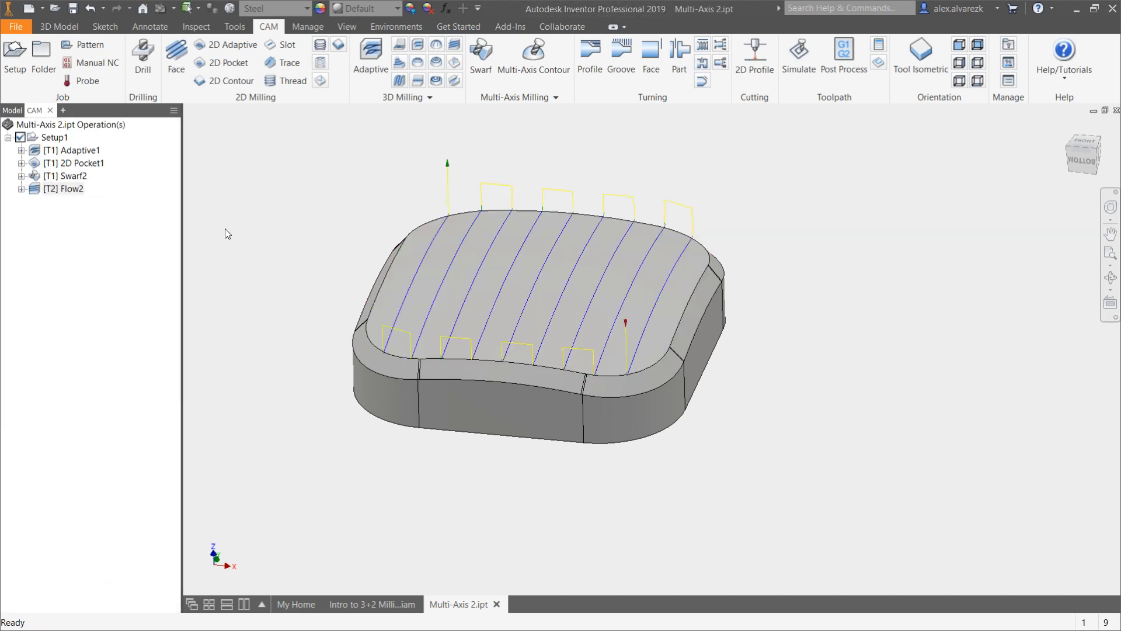
Step: Simulate the flow toolpath from the left side view, check the tool's orientation over the top face, and close the simulation
shift+middle_drag(317, 448, 444, 441)
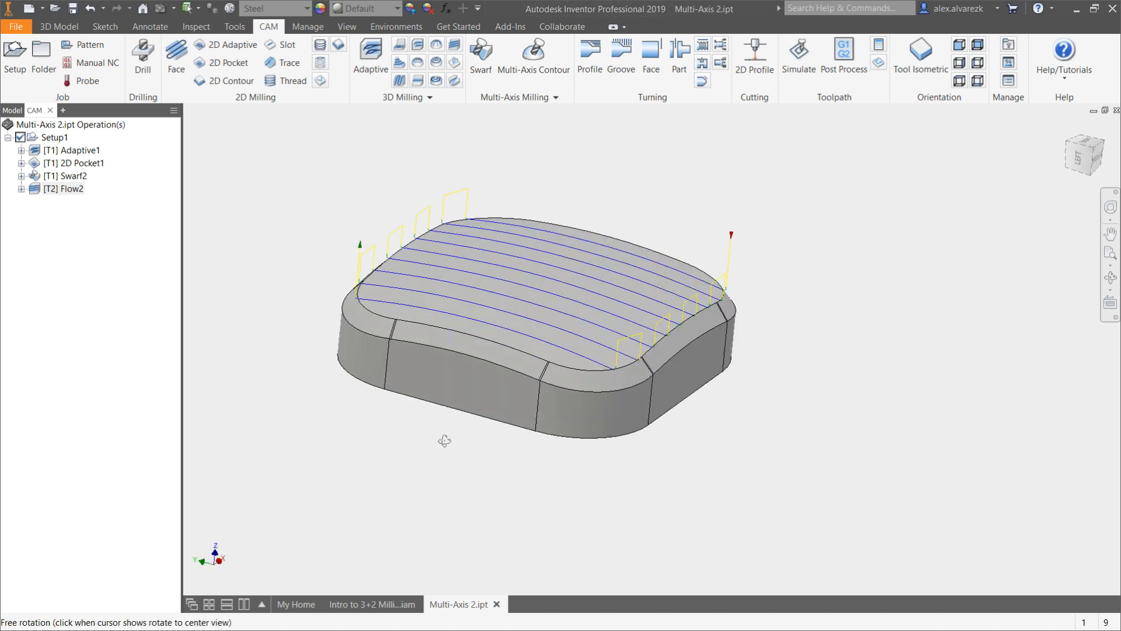
shift+middle_drag(444, 440, 432, 439)
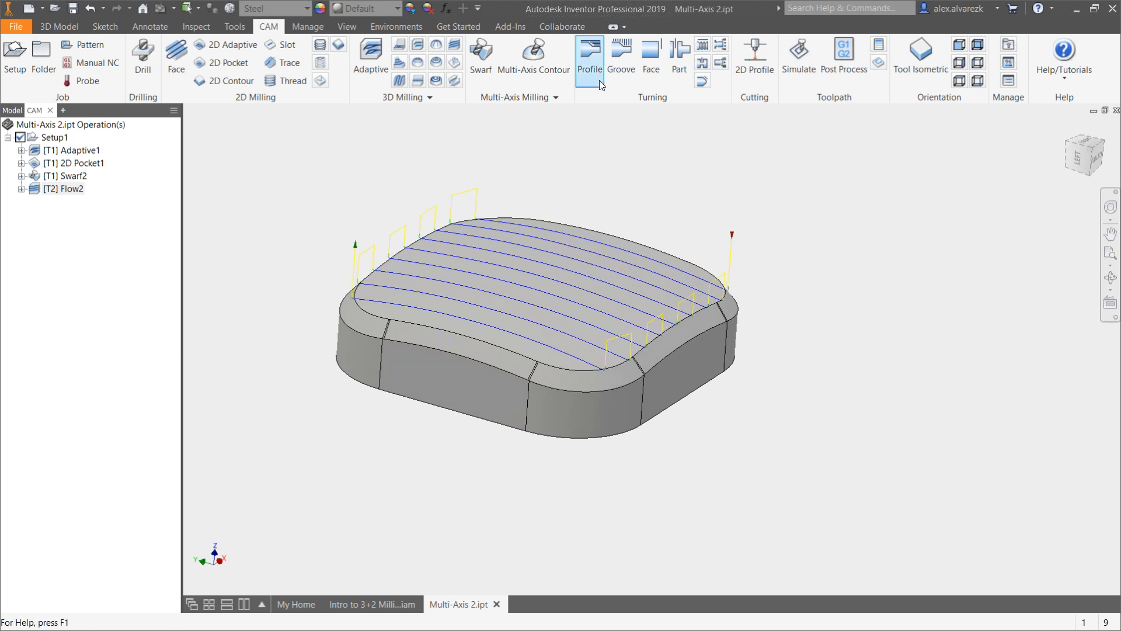
click(791, 69)
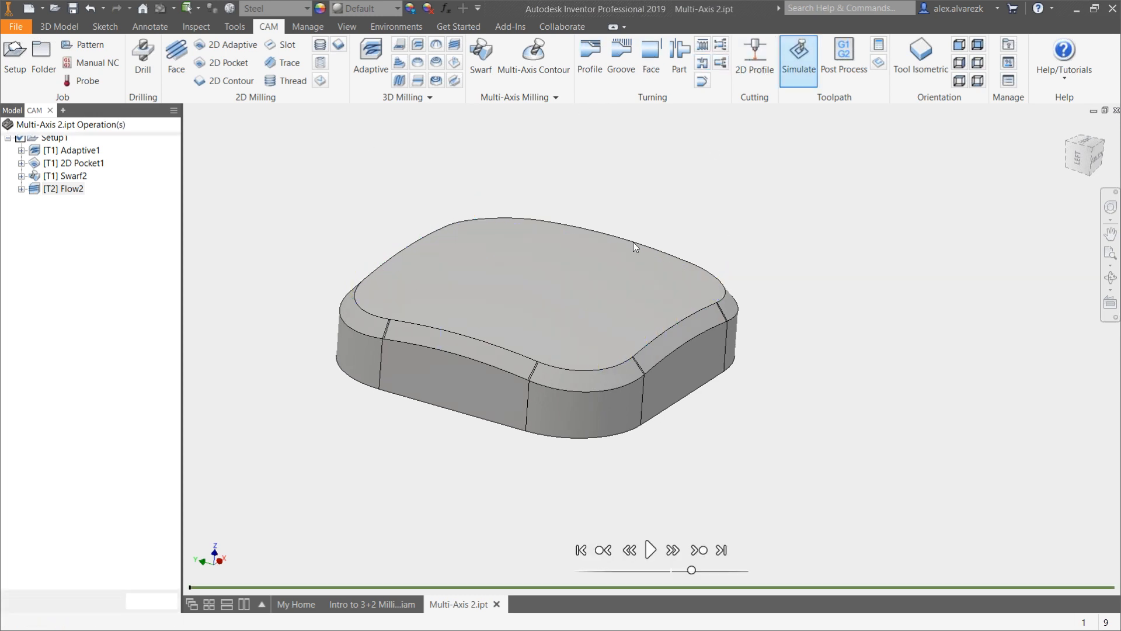
shift+middle_drag(791, 377, 884, 351)
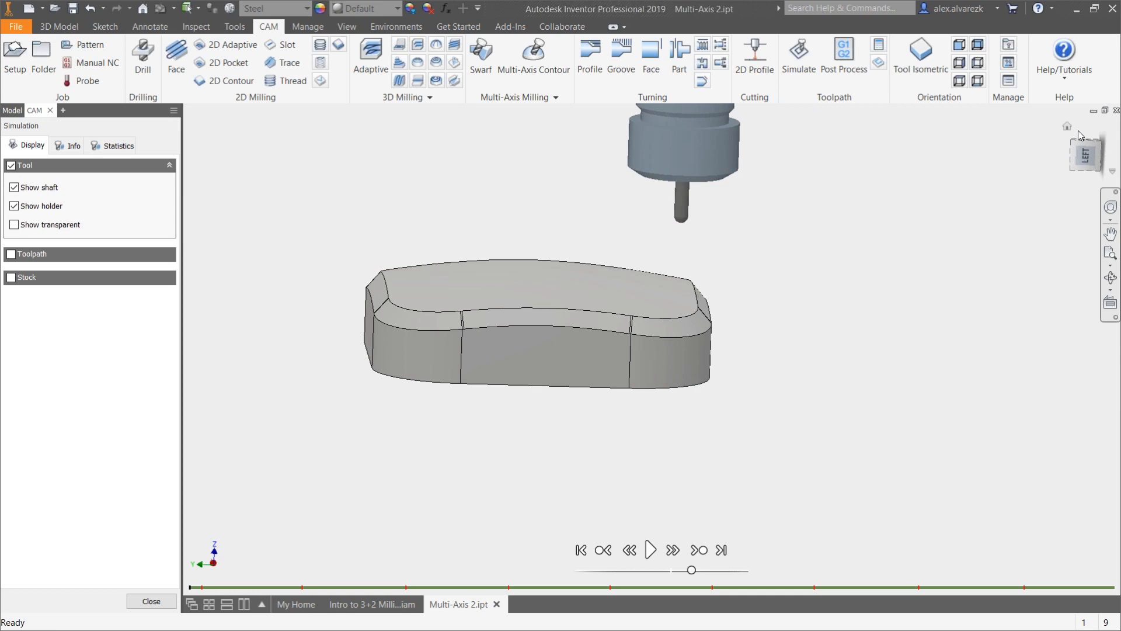
click(650, 550)
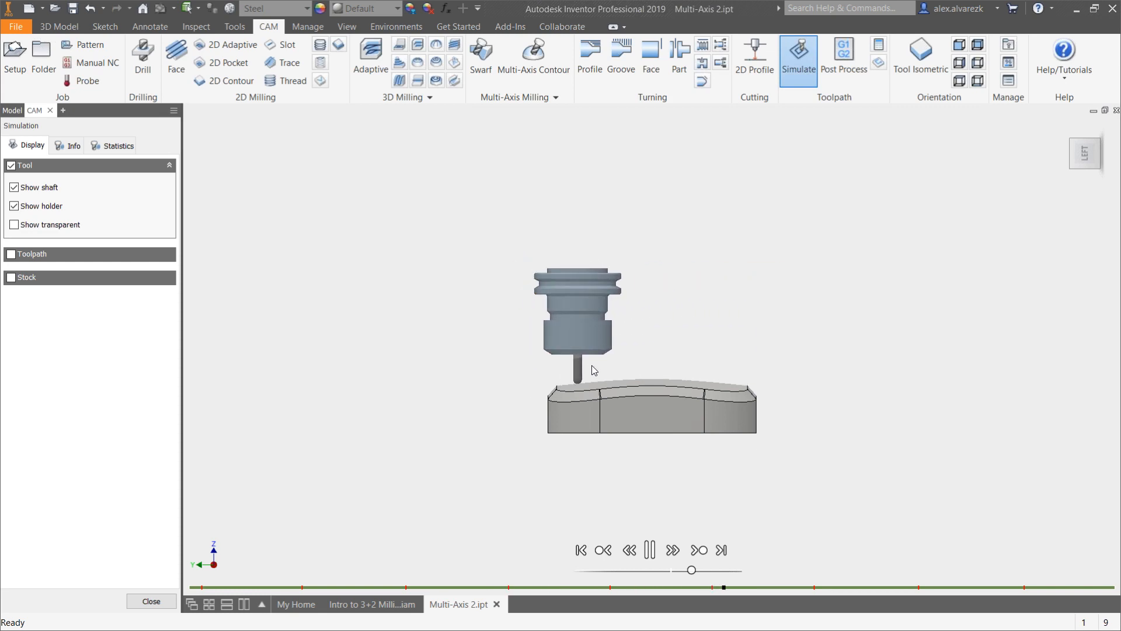
scroll(678, 370, up, 3)
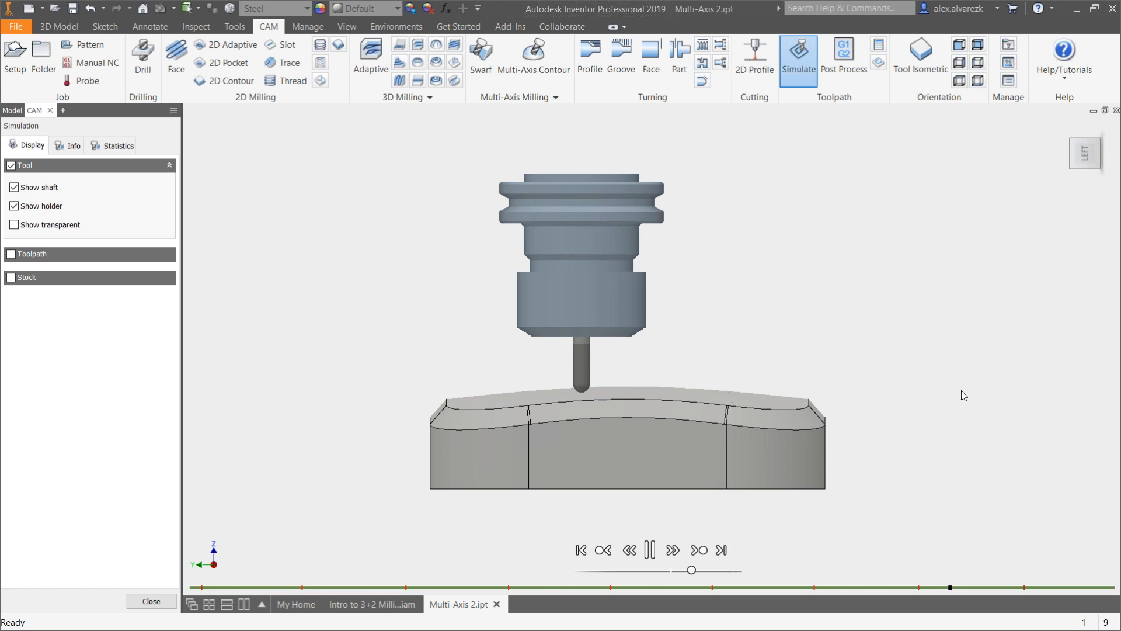
scroll(461, 346, up, 3)
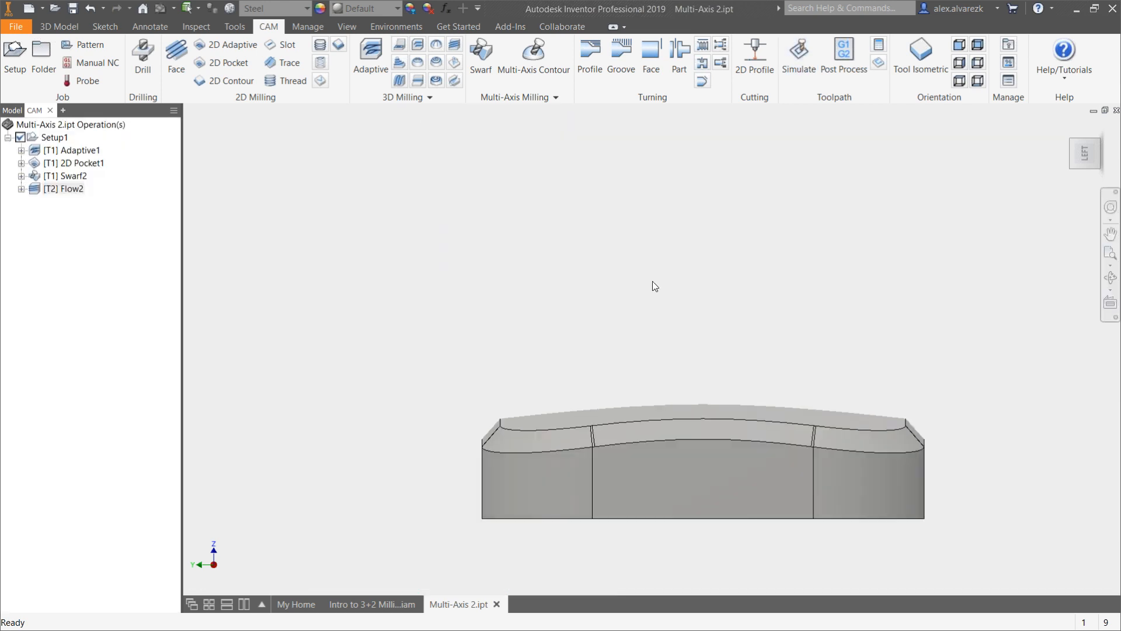
Step: Edit the Flow2 operation to enable Use Multi-Axis for its passes and regenerate the toolpath
shift+middle_drag(651, 283, 521, 230)
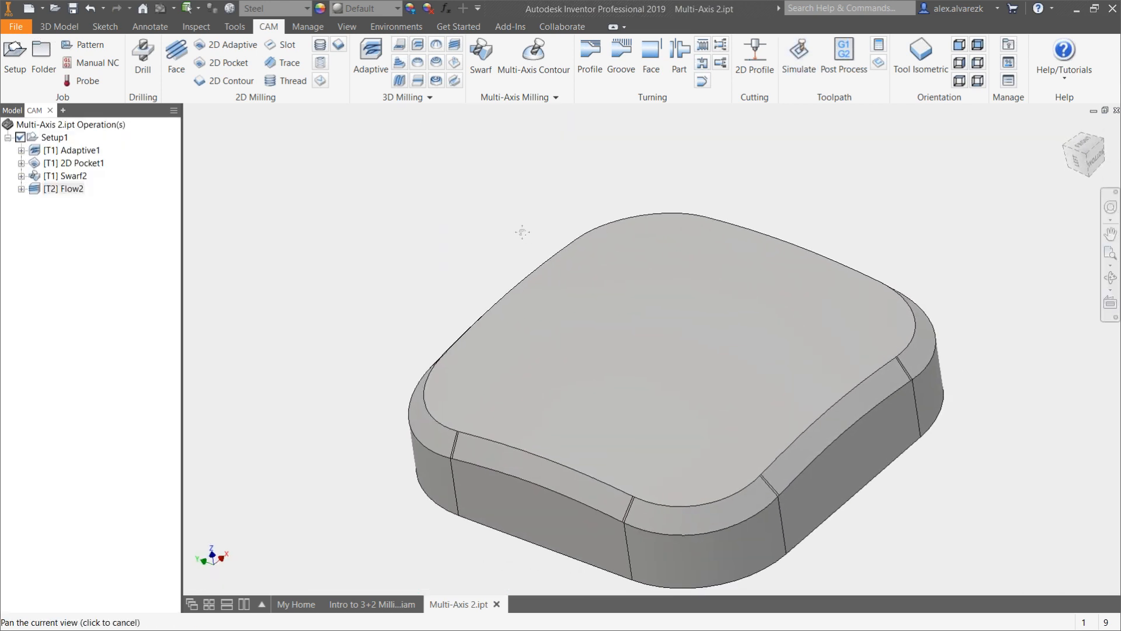
right_click(78, 194)
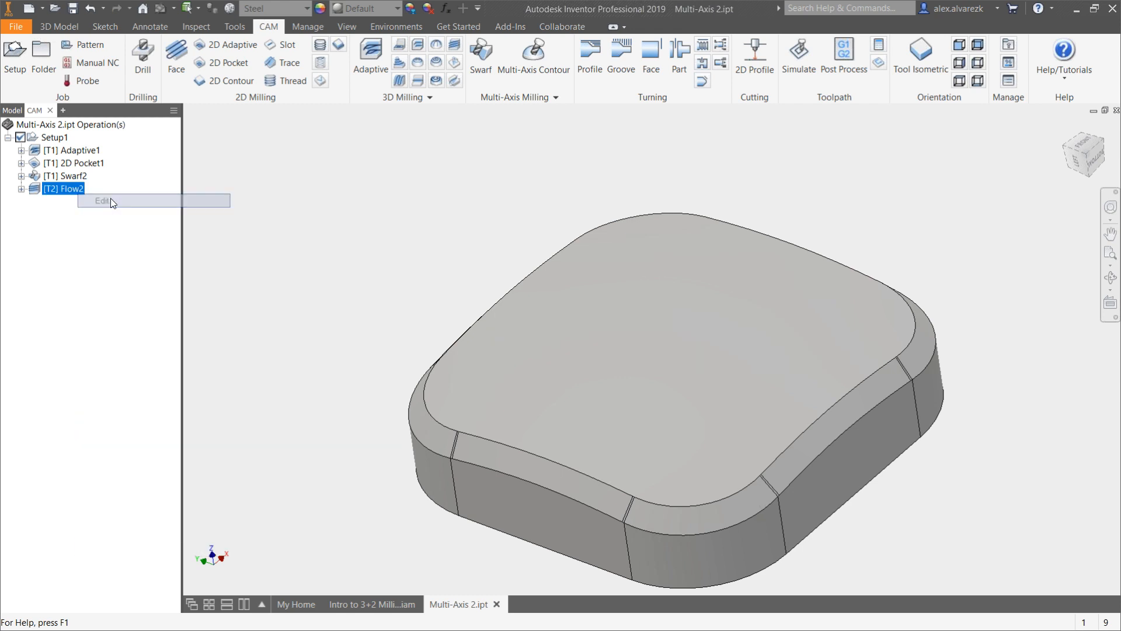
click(110, 199)
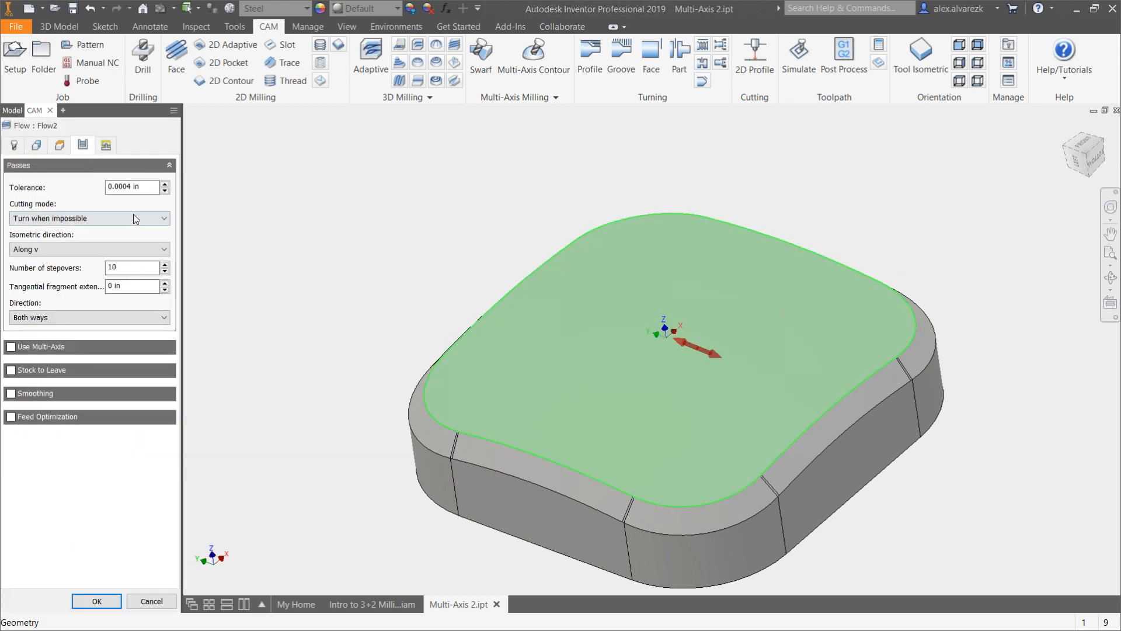
click(11, 347)
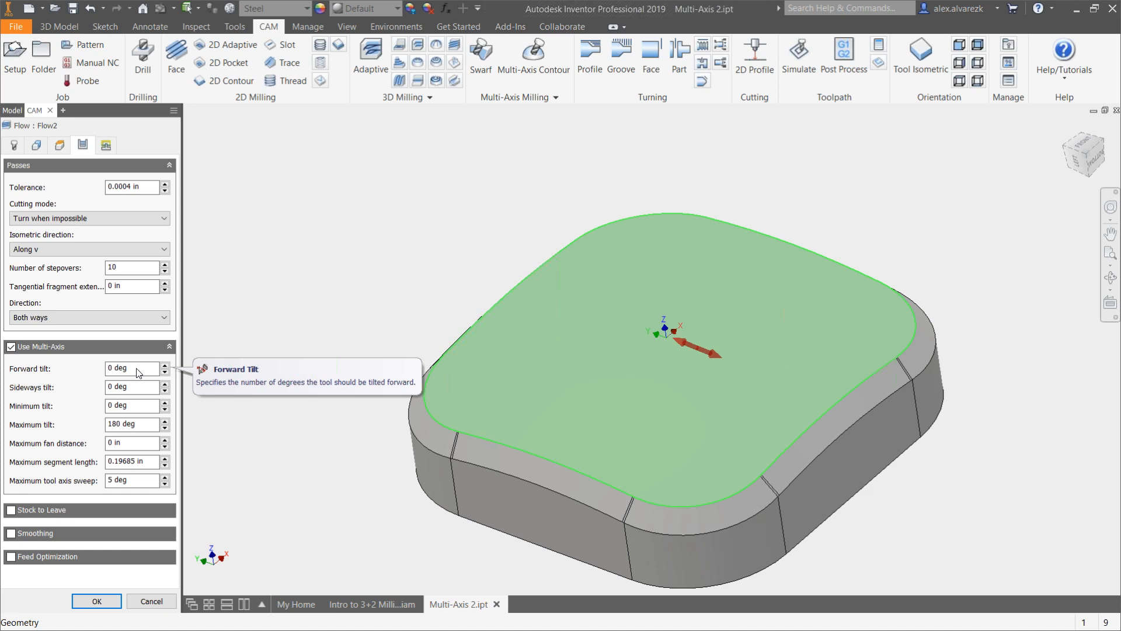
key(Return)
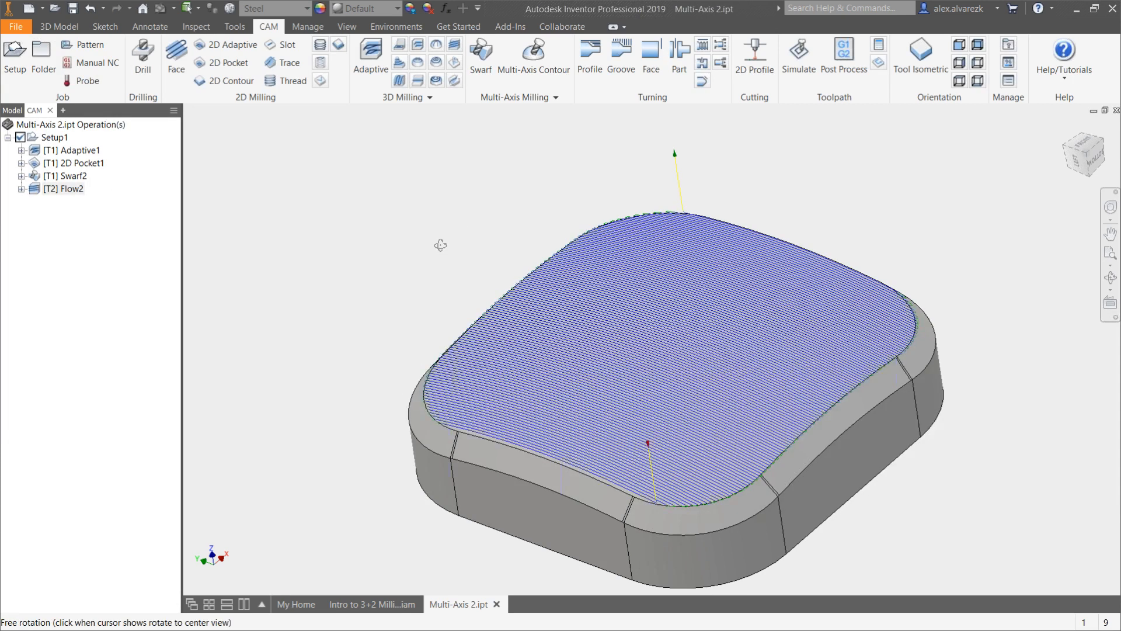
Step: Simulate the multi-axis flow toolpath from a side view, check the tool's tilt over the curved top face, and close the simulation
shift+middle_drag(441, 245, 591, 300)
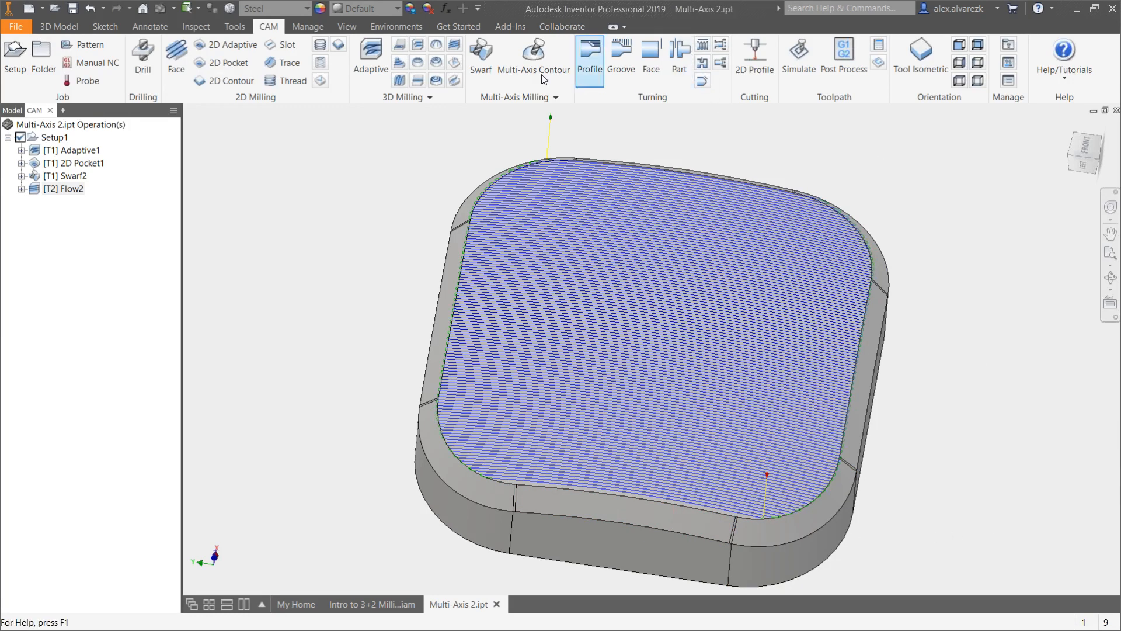
click(800, 73)
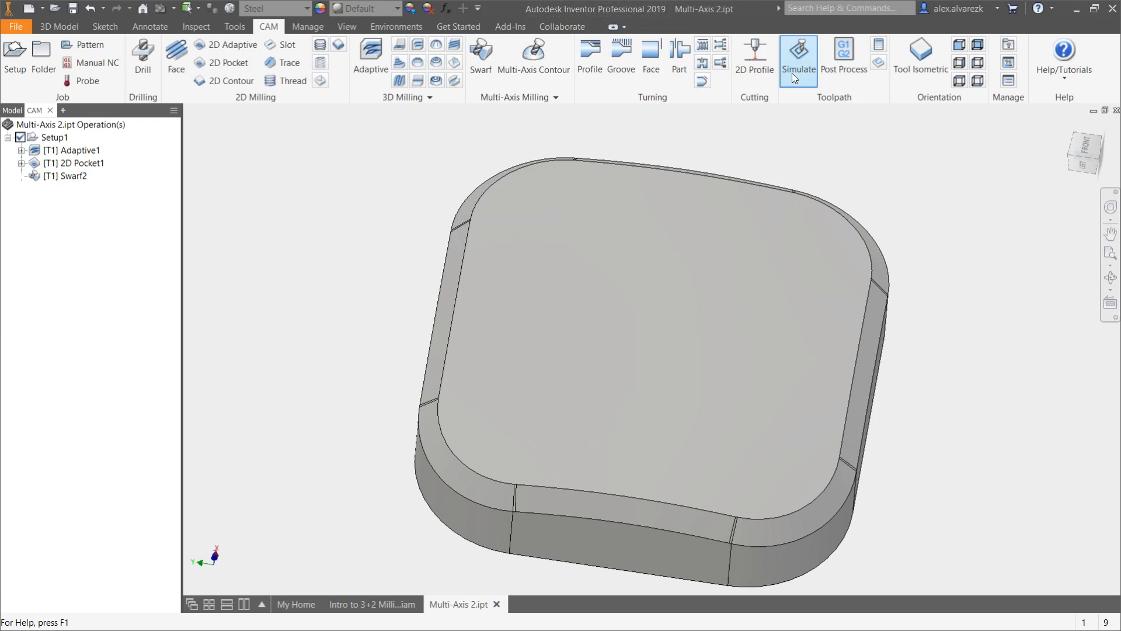
shift+middle_drag(325, 353, 341, 253)
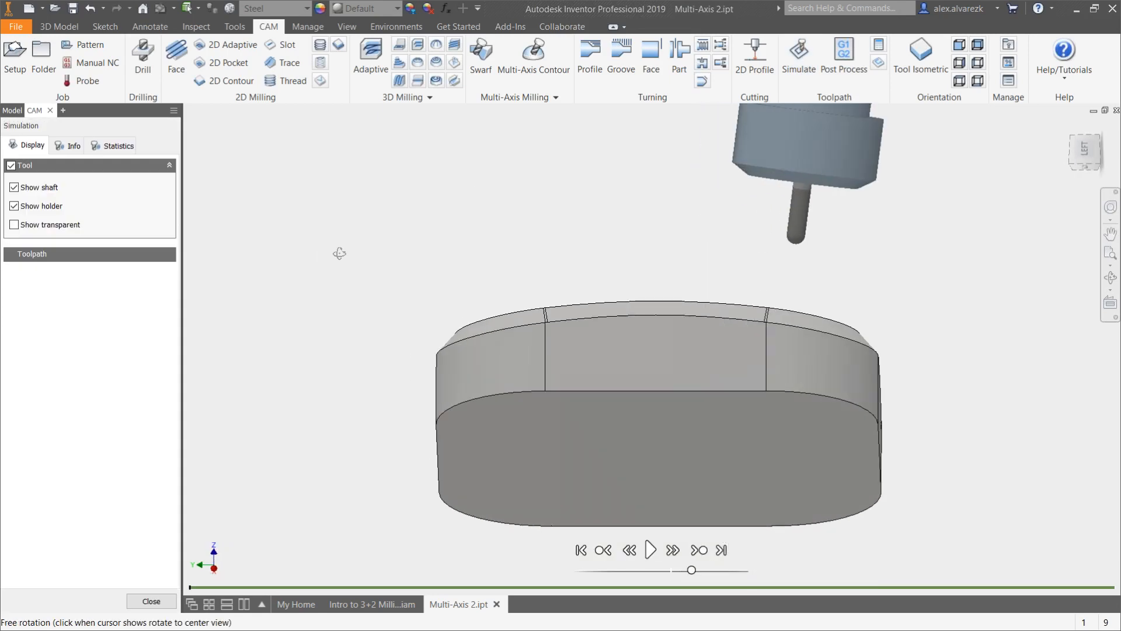
click(1084, 151)
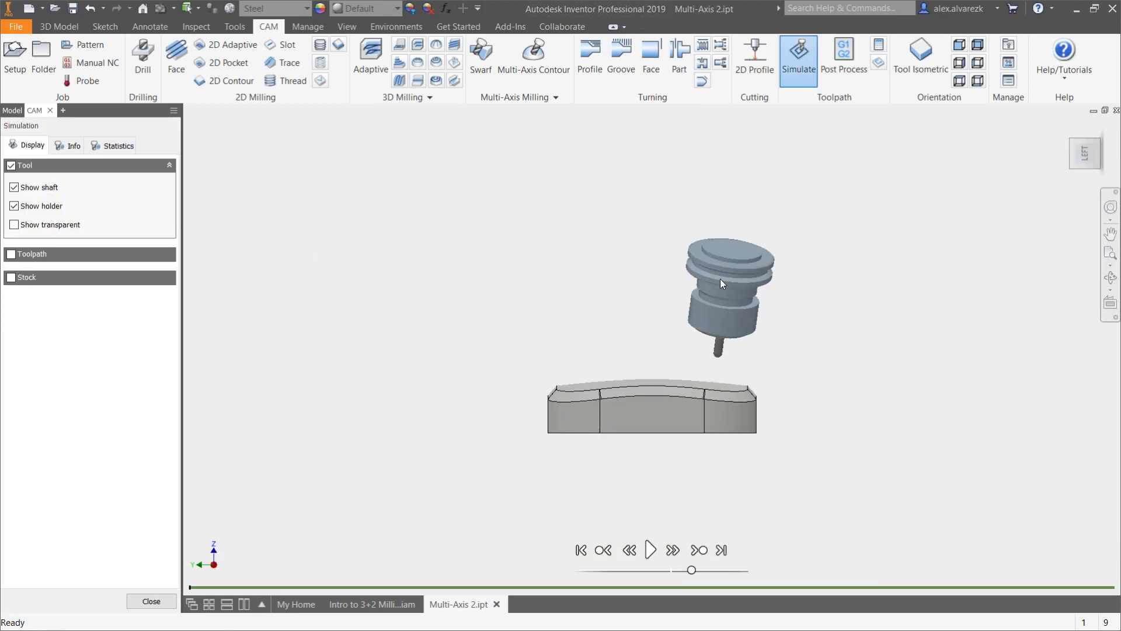
shift+middle_drag(775, 349, 911, 354)
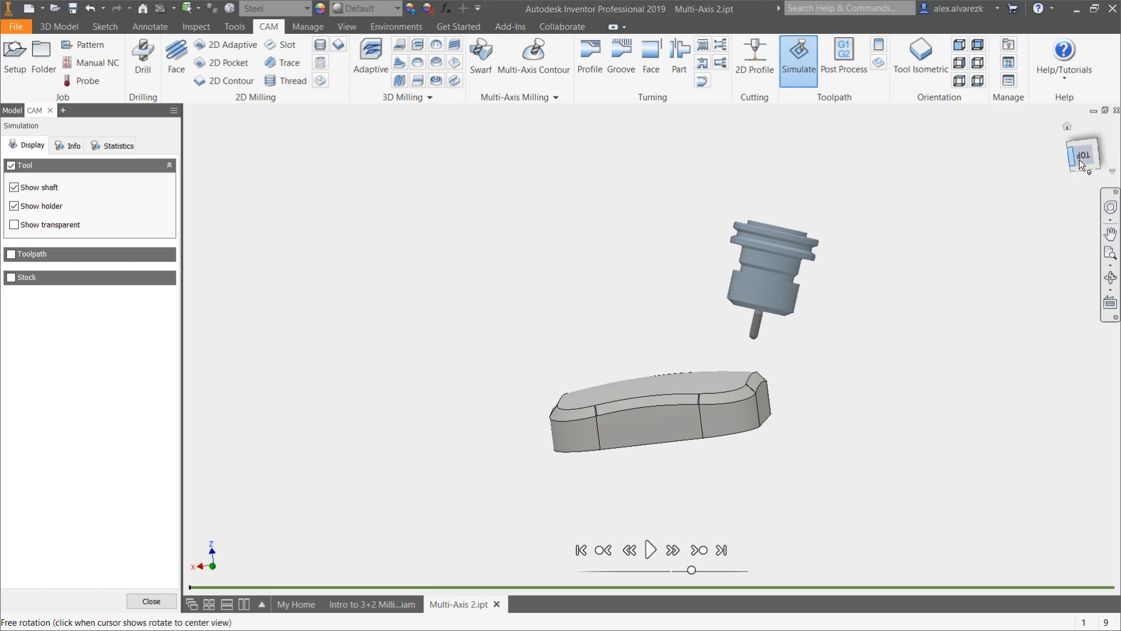
click(1080, 160)
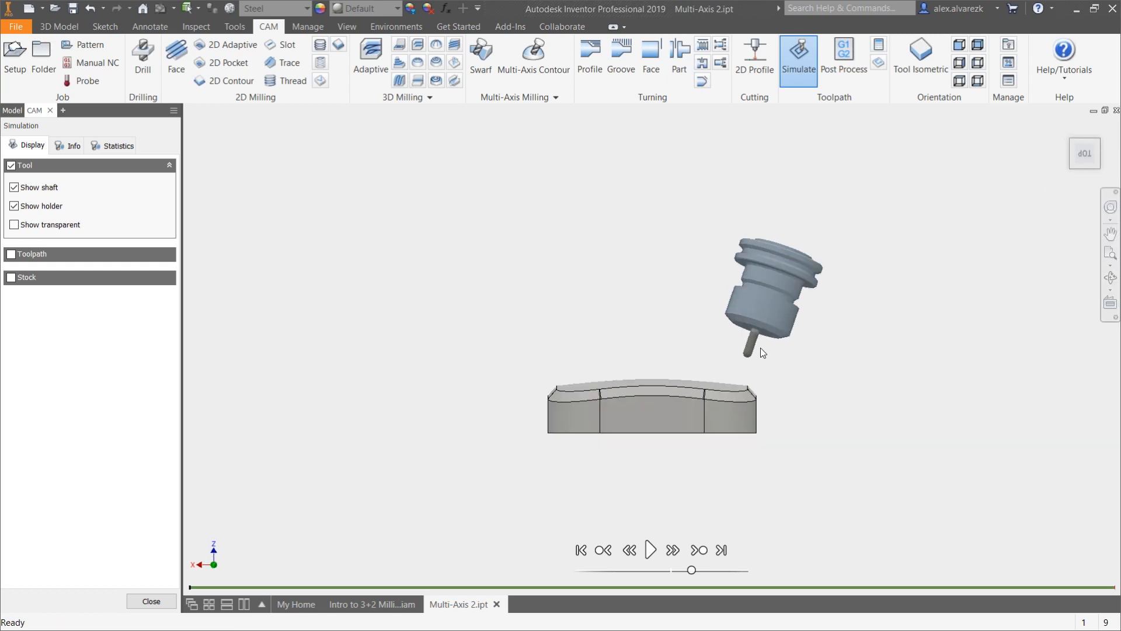
click(650, 550)
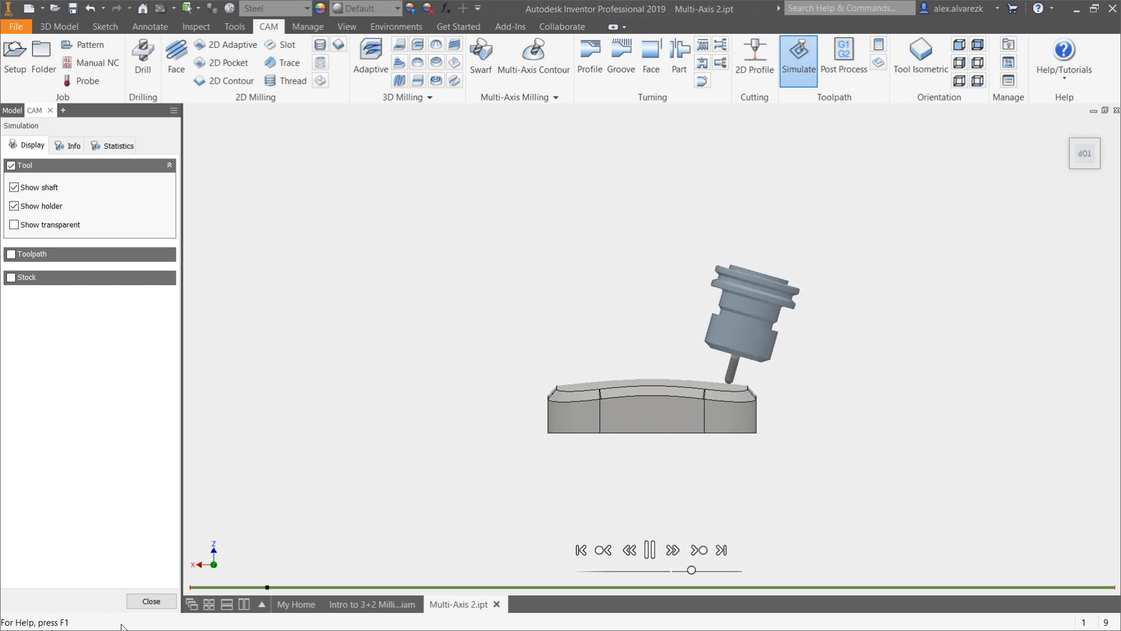
click(152, 601)
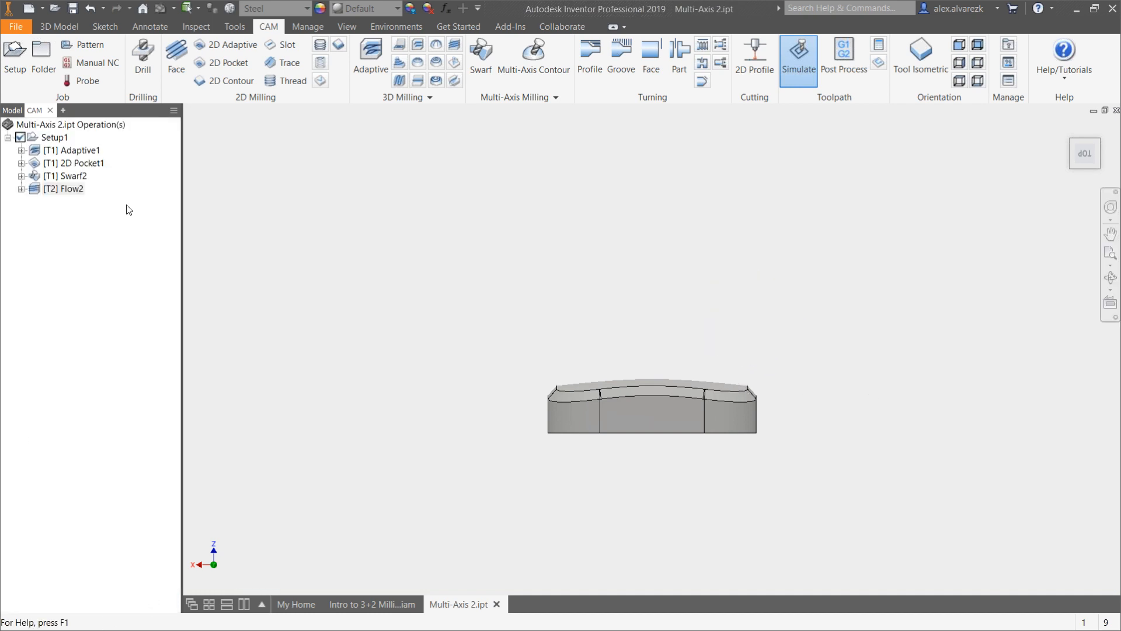
Step: Post process Flow2 with the HAAS UMC-750 post, saving it to the Desktop as 1001.nc and replacing the existing file
click(75, 189)
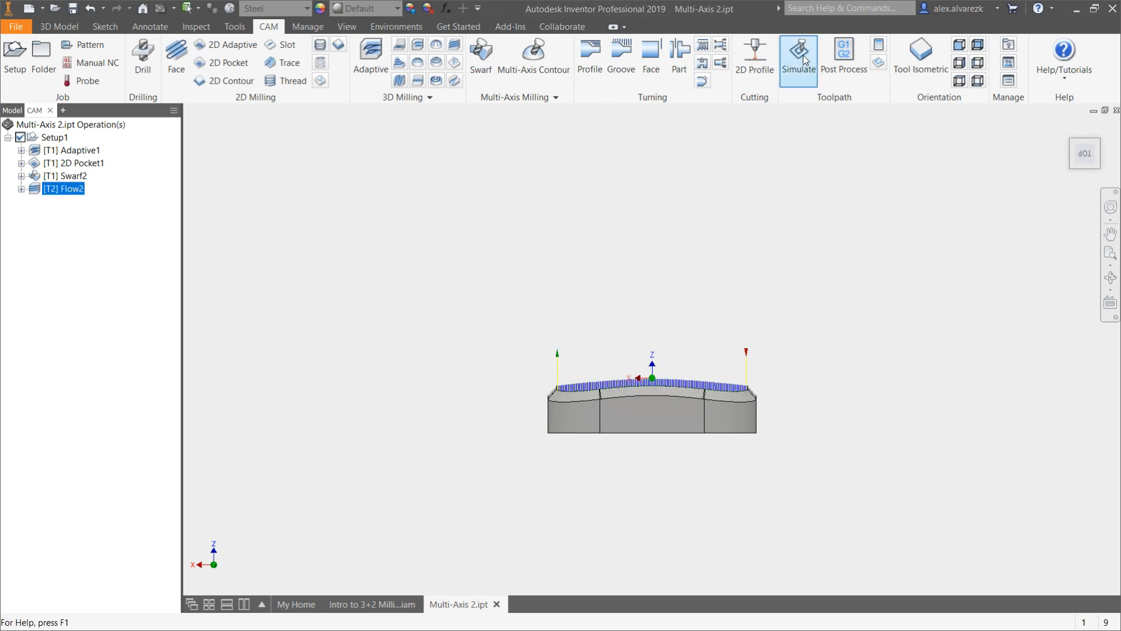
click(844, 55)
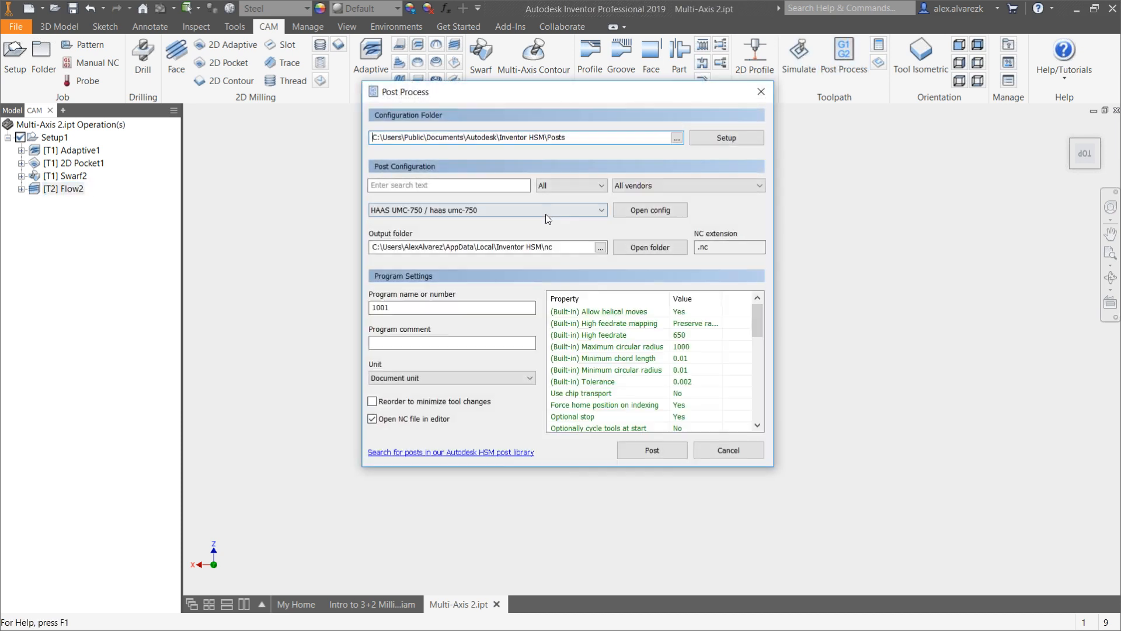
click(651, 449)
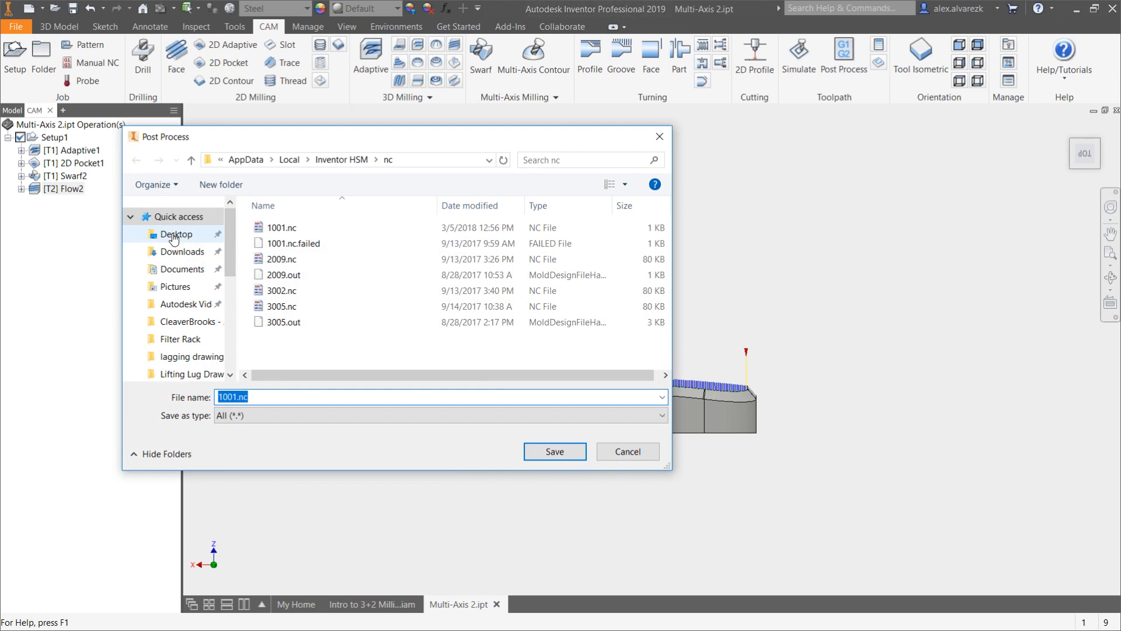
click(176, 234)
click(532, 453)
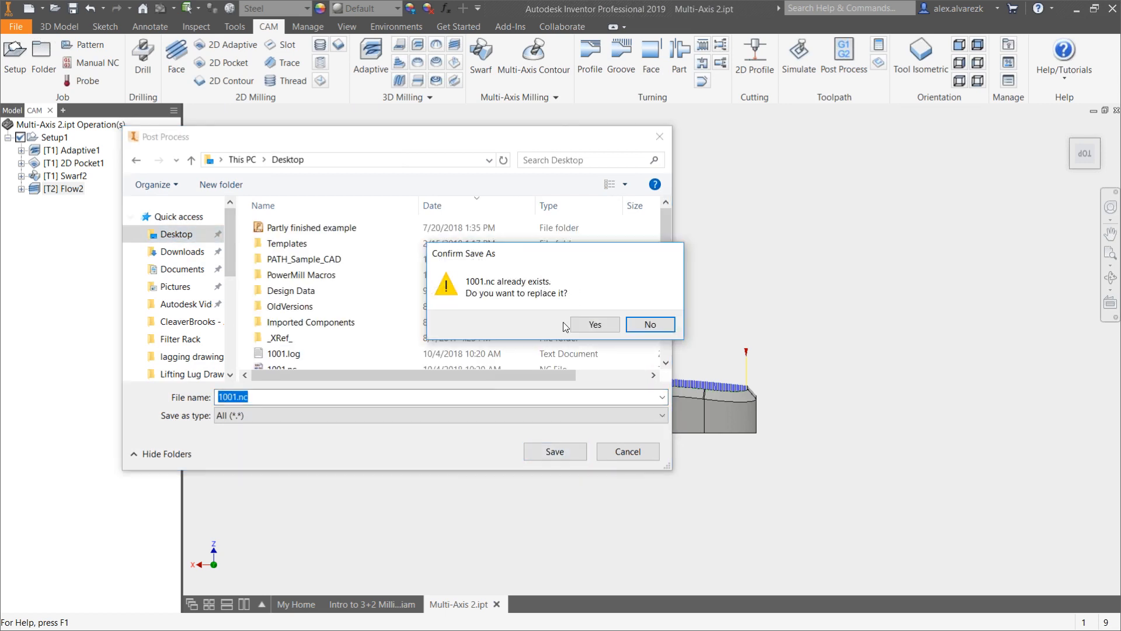
click(592, 322)
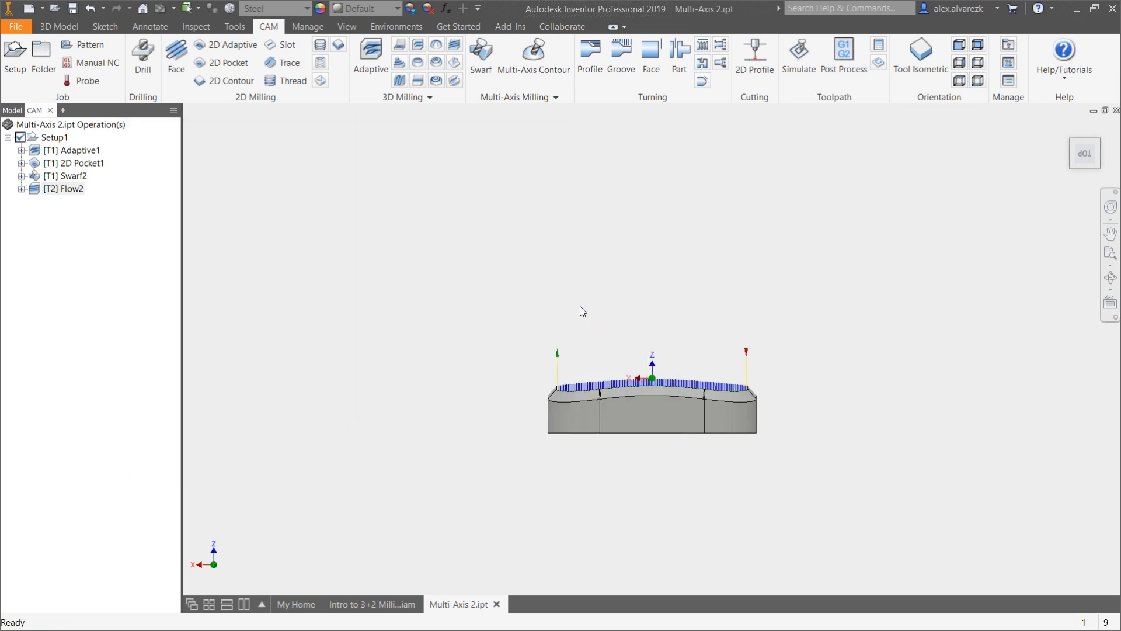
Step: Switch to HSM Edit, reload the modified 1001 files, and examine the Flow2 code, highlighting the X, Y, Z, B and C values of block N160
key(alt+Tab)
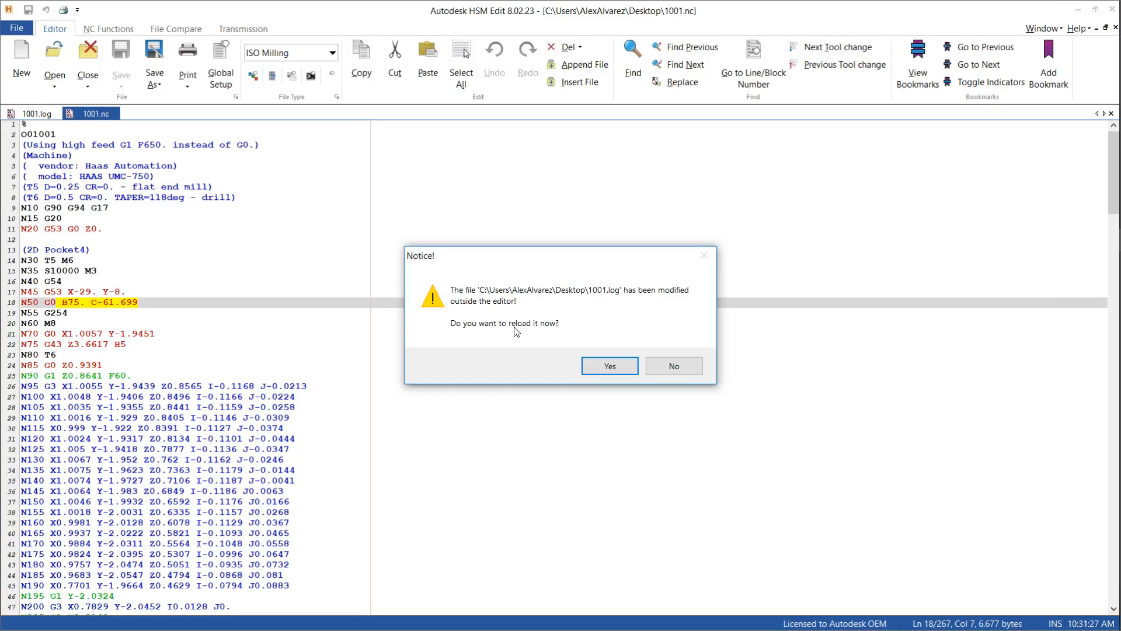
click(608, 366)
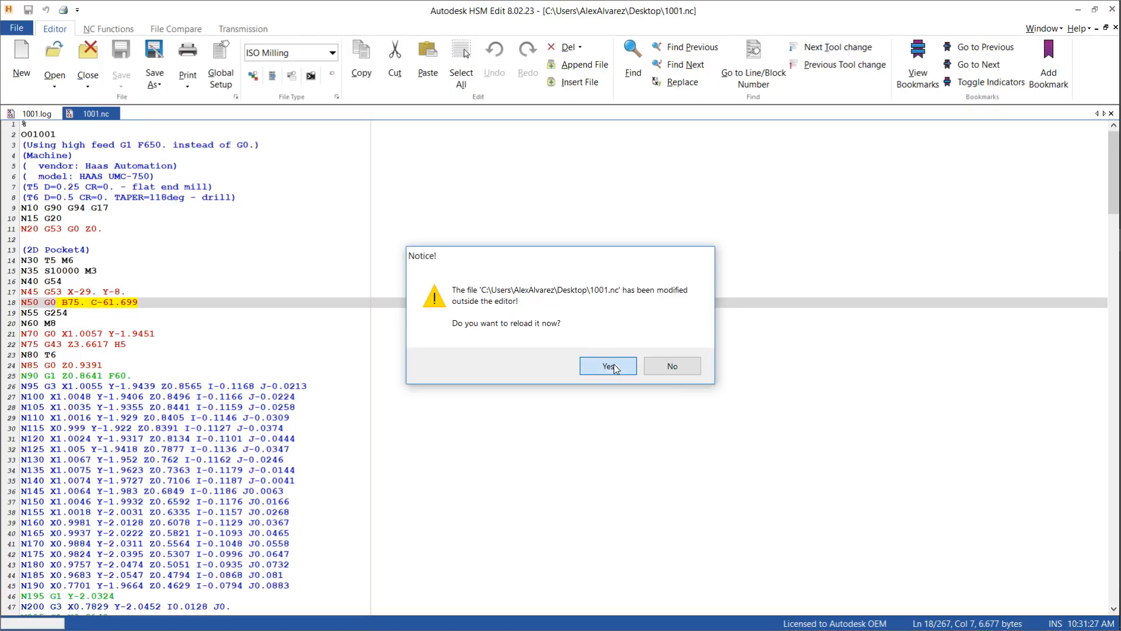
scroll(192, 293, down, 1)
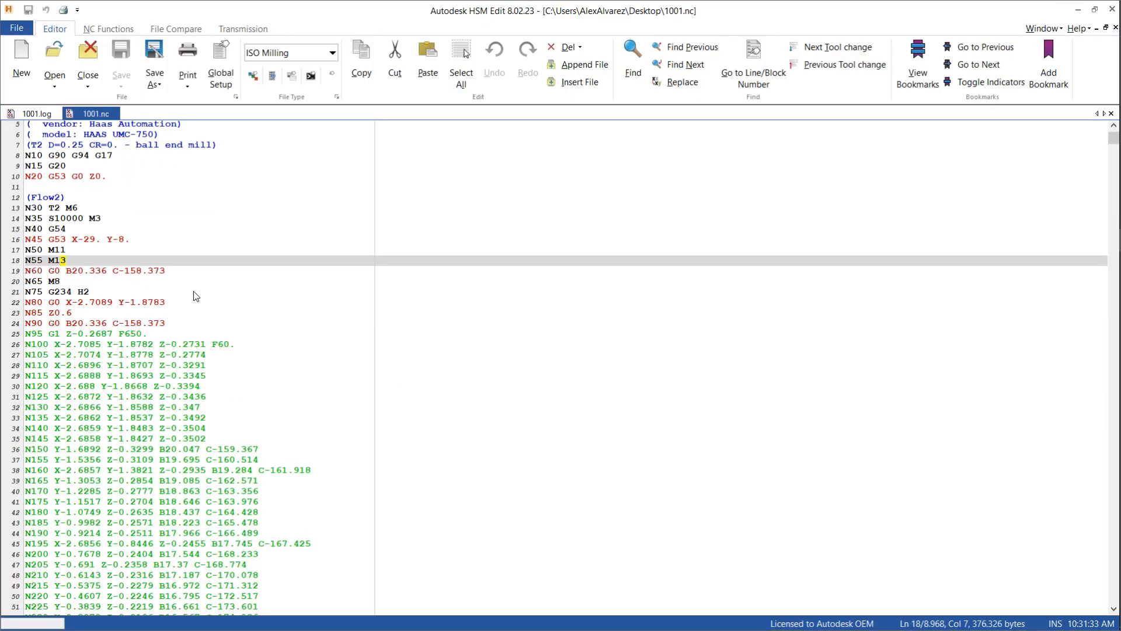
scroll(194, 327, down, 1)
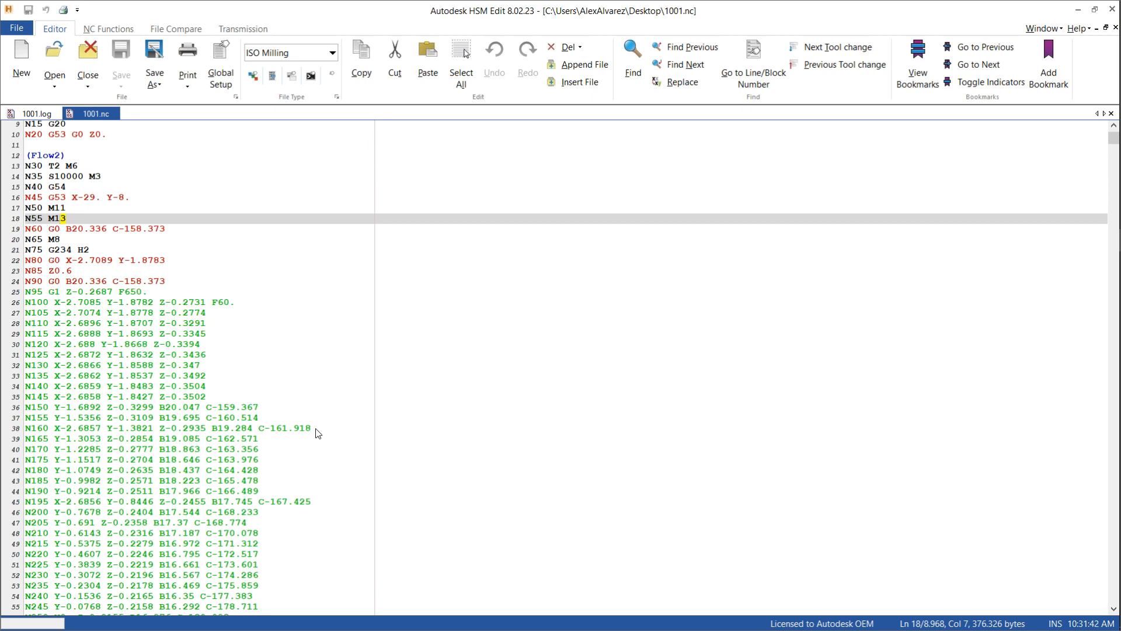
drag(319, 433, 58, 428)
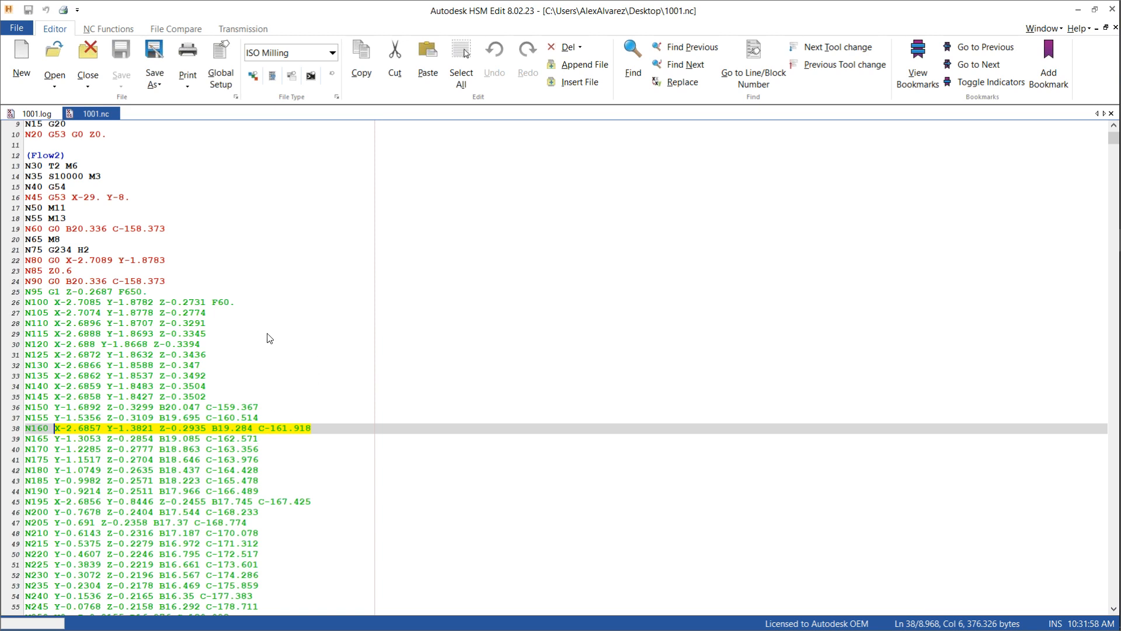
scroll(270, 339, up, 3)
Step: Return to Inventor and open the configuration file of the HAAS UMC-750 post from the post processing settings
key(alt+Tab)
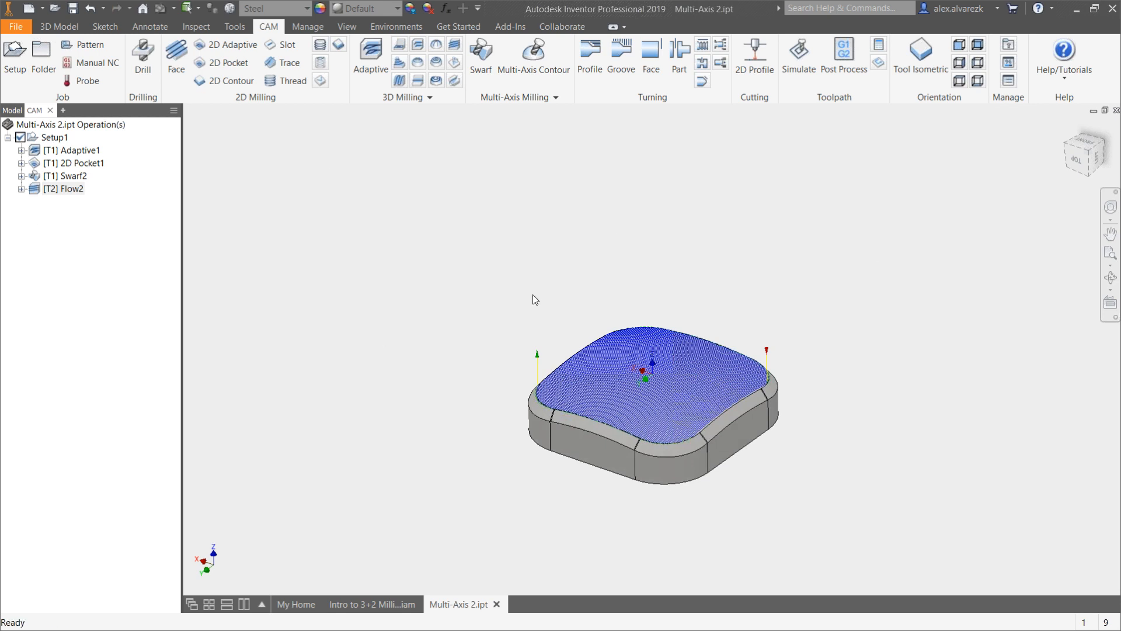
middle_drag(520, 278, 495, 260)
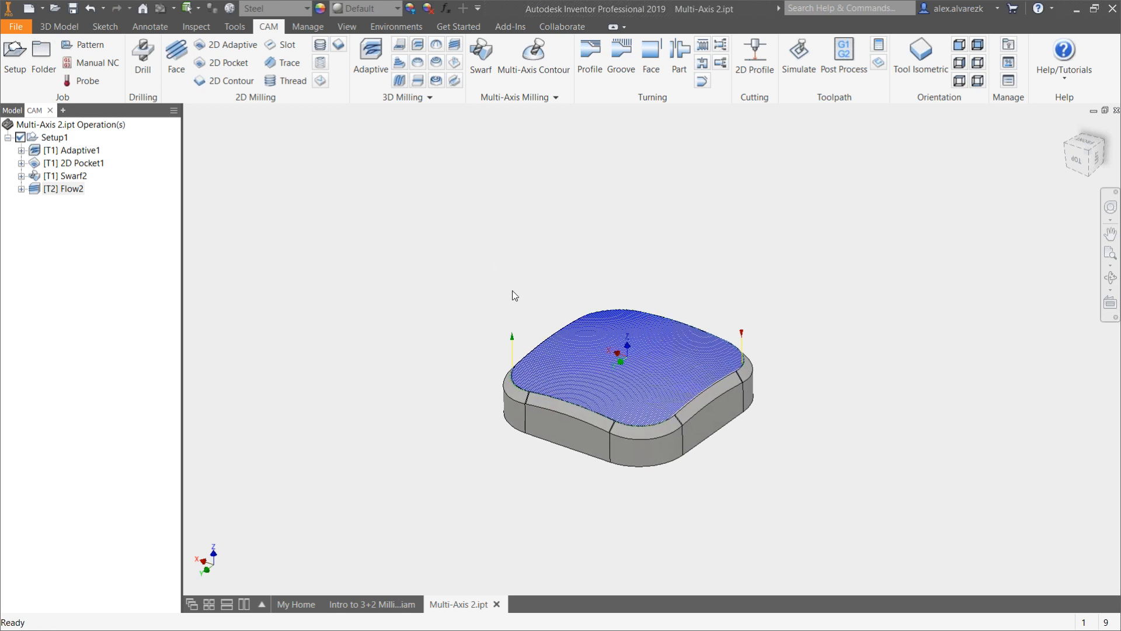
scroll(501, 355, up, 3)
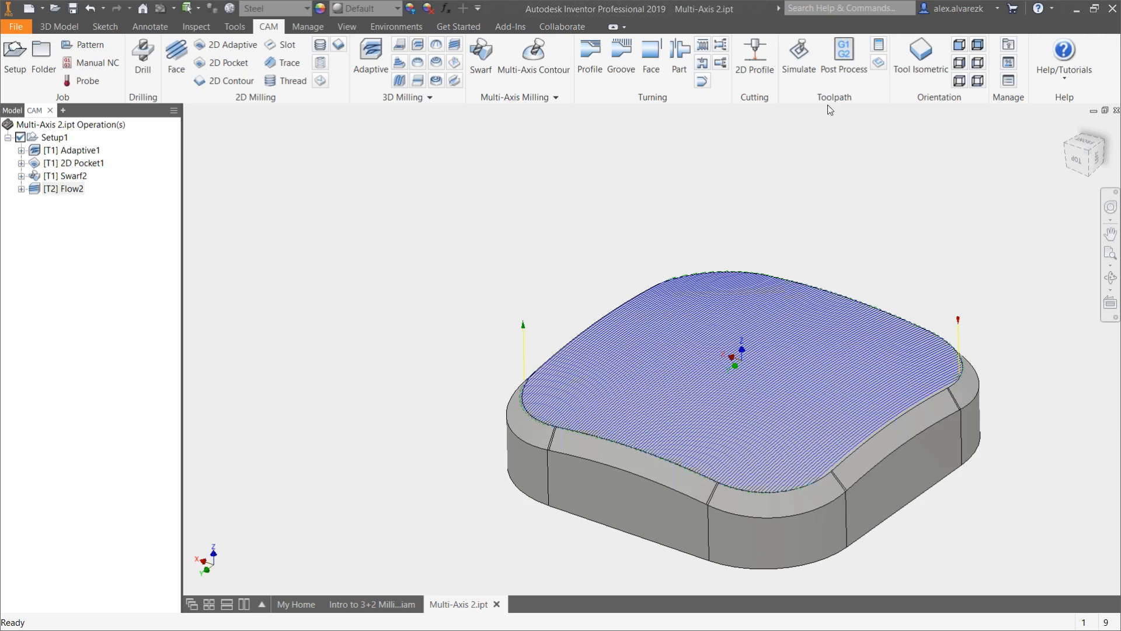
click(842, 61)
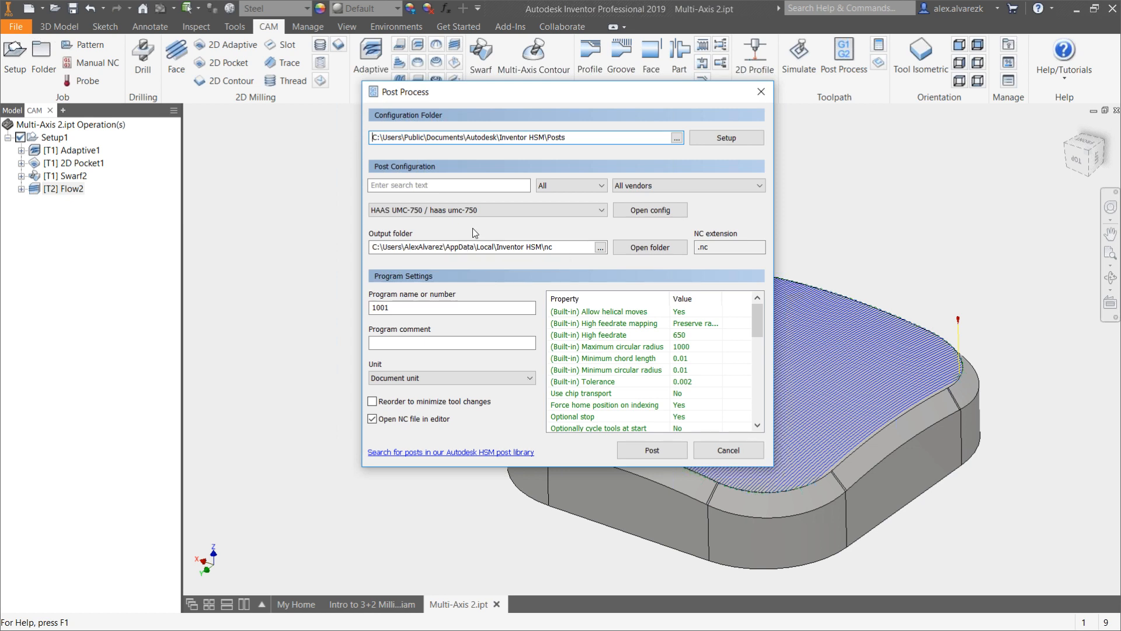
click(642, 206)
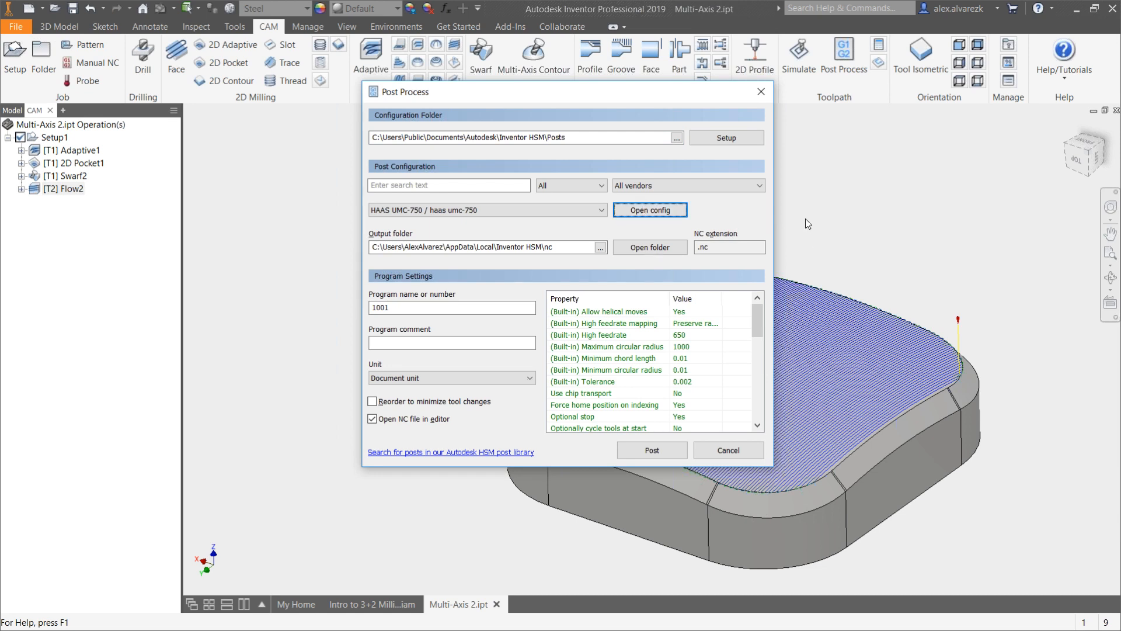
Step: Switch to HSM Edit and read through haas umc-750.cps, from the user-defined properties down to the machine axis definitions in onOpen
key(alt+Tab)
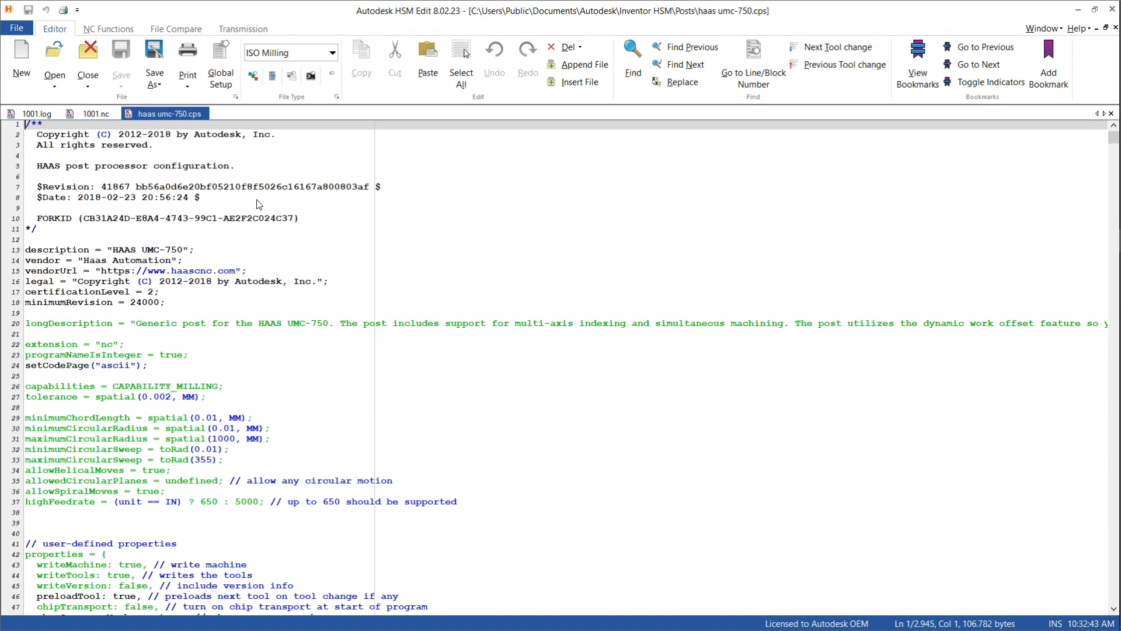
scroll(260, 204, down, 9)
scroll(248, 334, down, 5)
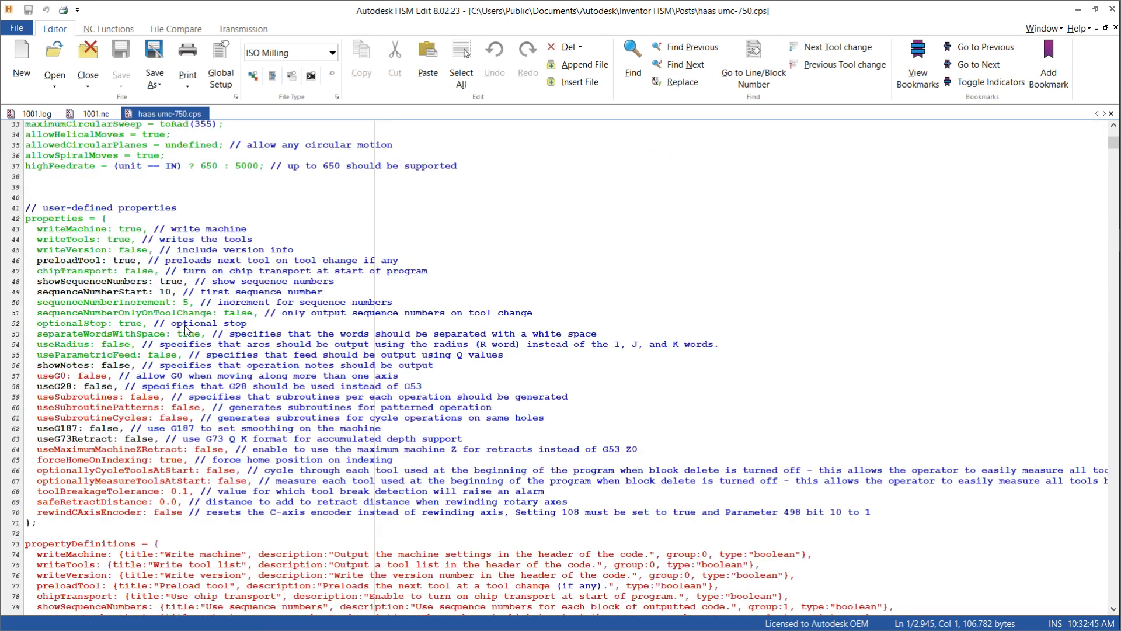
scroll(193, 332, down, 15)
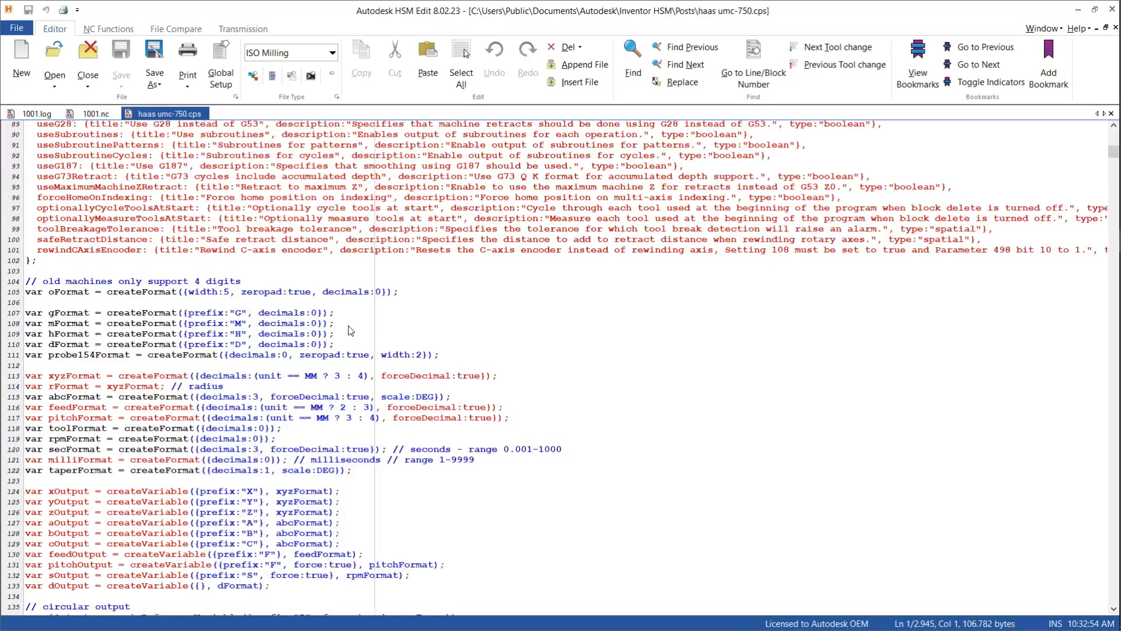
scroll(208, 444, down, 20)
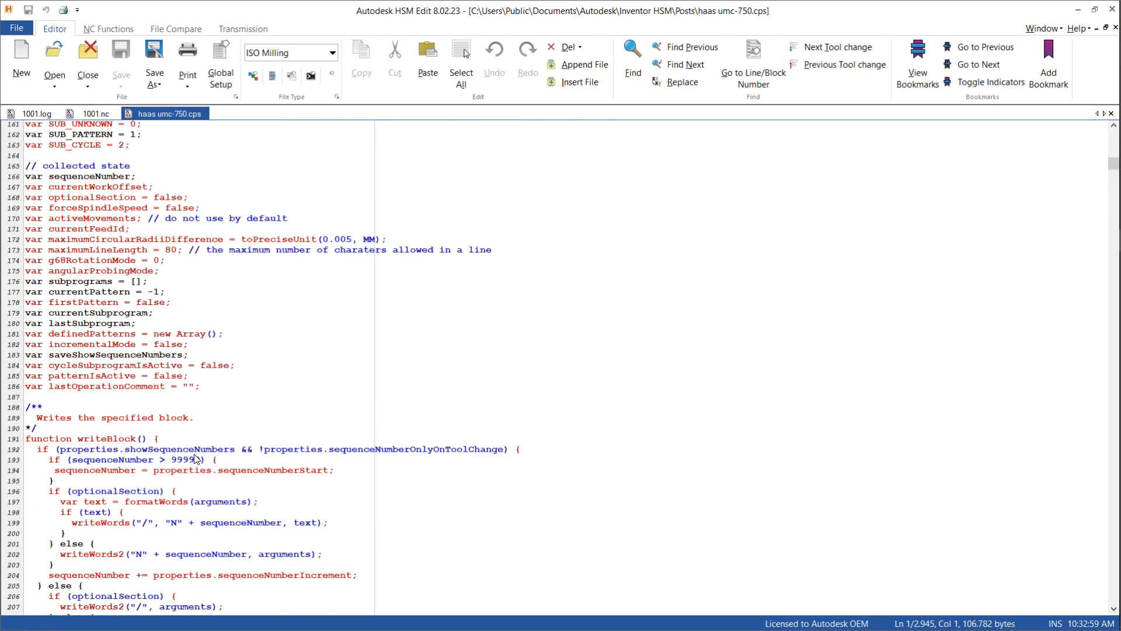
scroll(233, 409, down, 20)
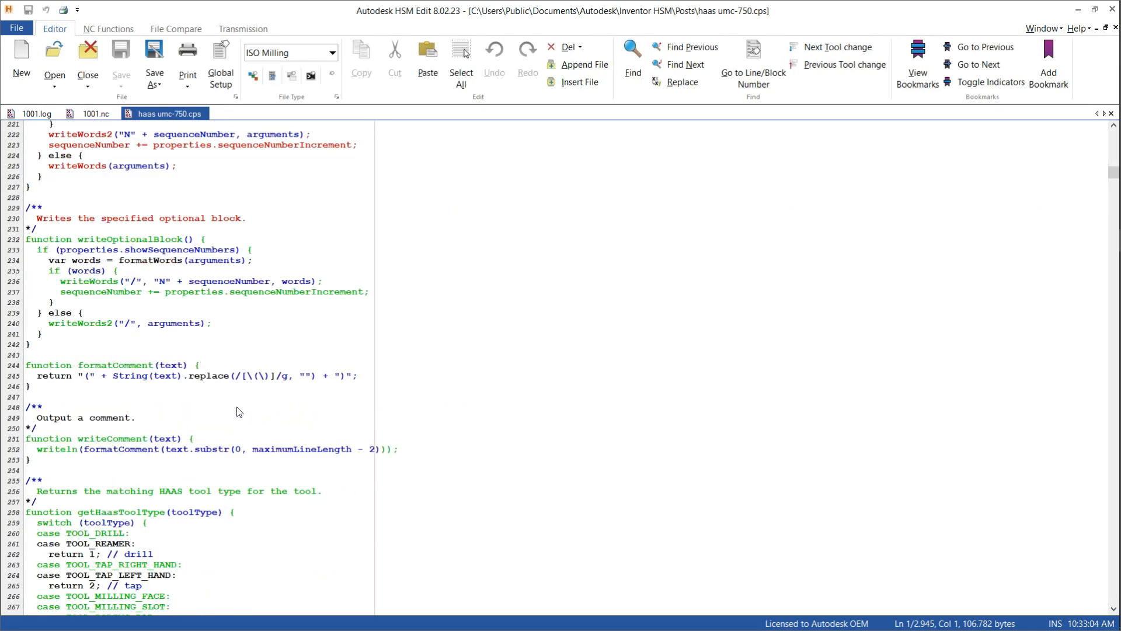
scroll(239, 421, down, 20)
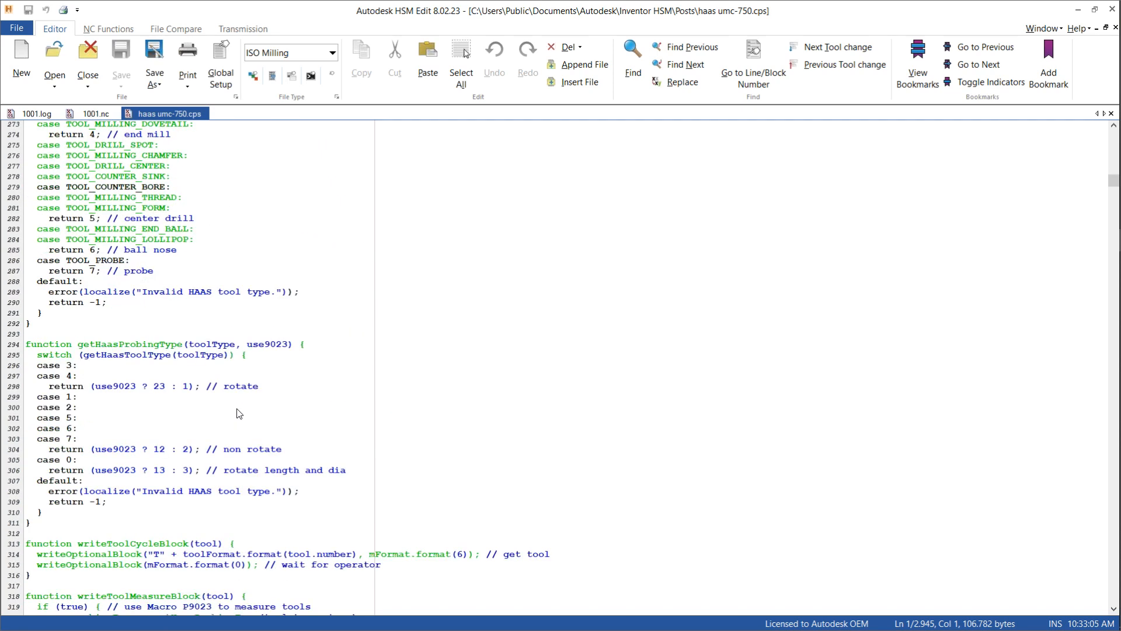
scroll(211, 431, down, 9)
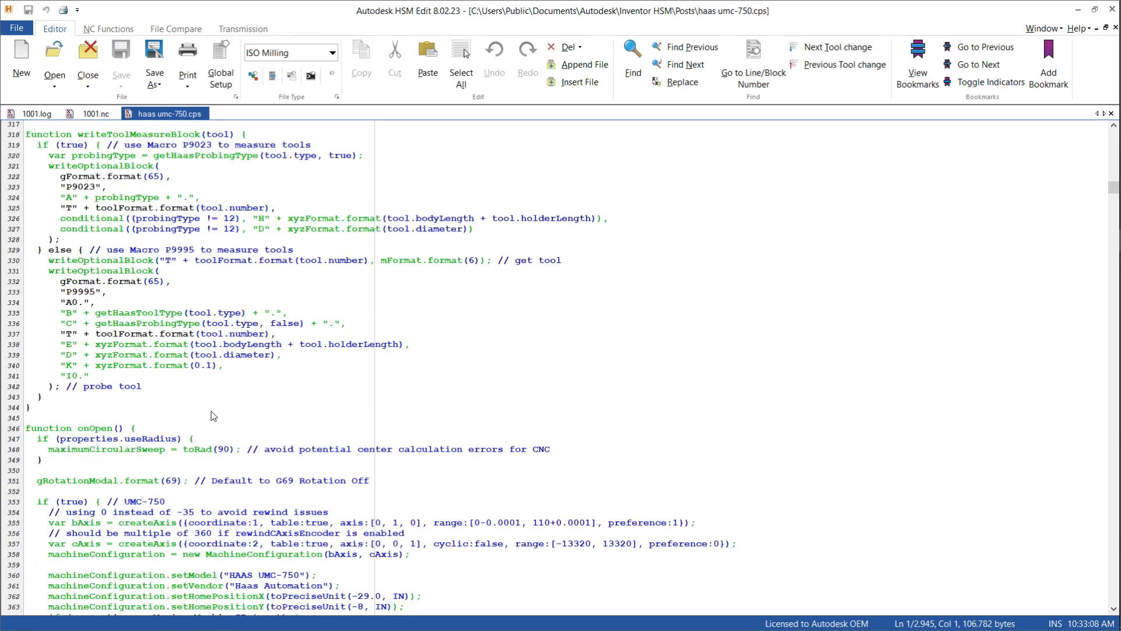
Step: Examine the onOpen machine setup in haas umc-750.cps, highlighting the if (true) condition and checking the bAxis and cAxis definitions
scroll(114, 467, down, 3)
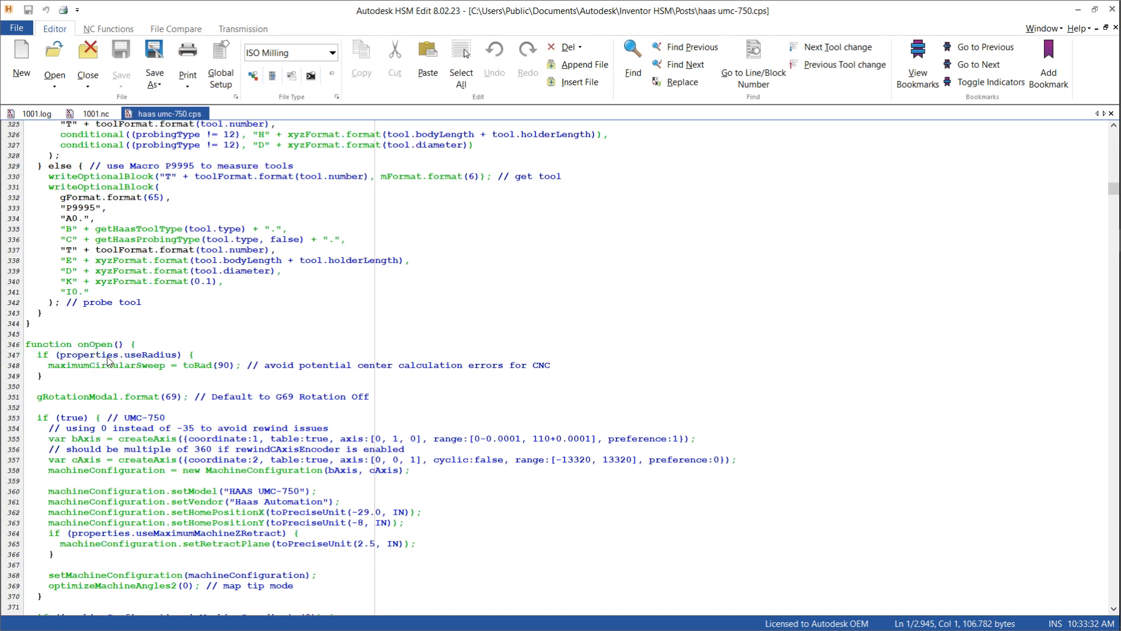
scroll(108, 361, down, 1)
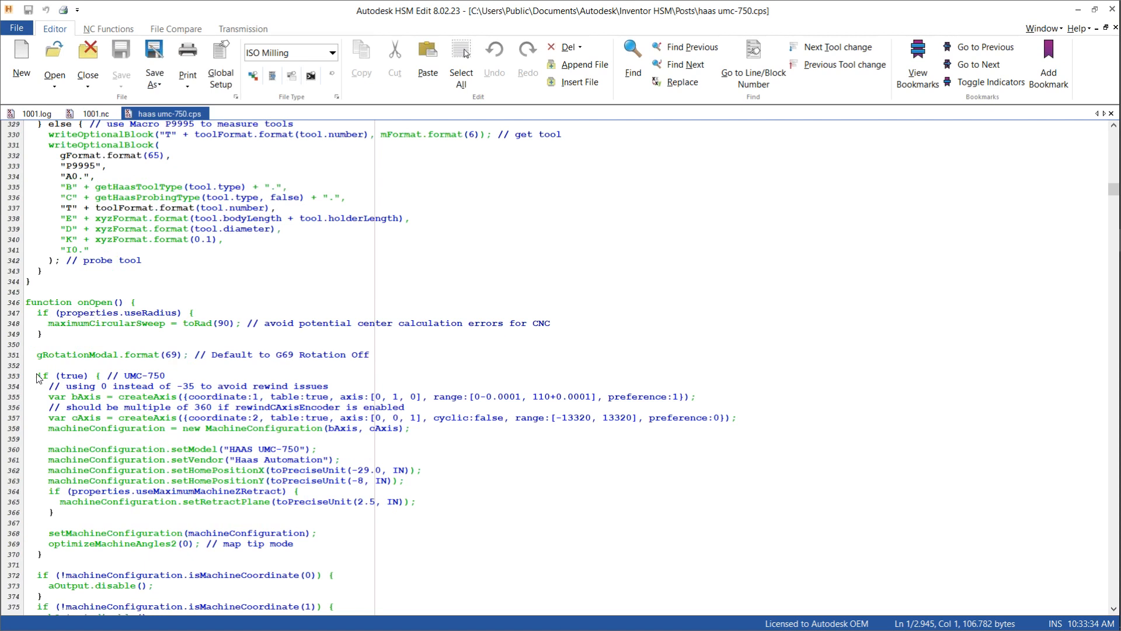
drag(38, 379, 91, 379)
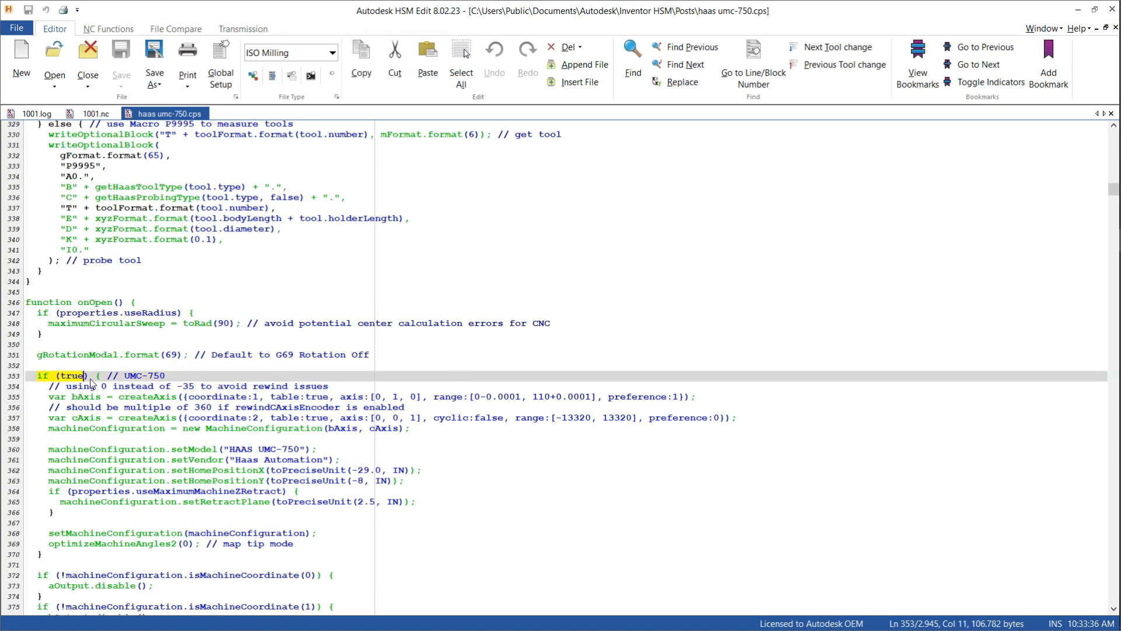
drag(90, 380, 98, 379)
click(73, 398)
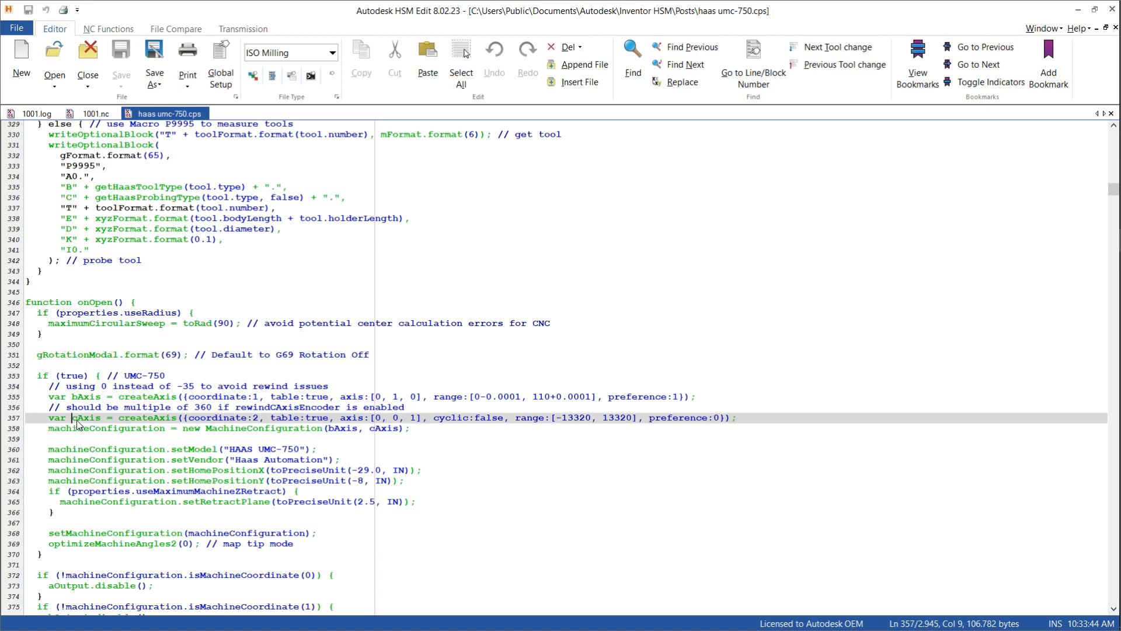
click(73, 418)
Step: Return to Inventor, choose the HAAS (pre-NGC) post and open its configuration file, haas.cps
mouse_move(1118, 18)
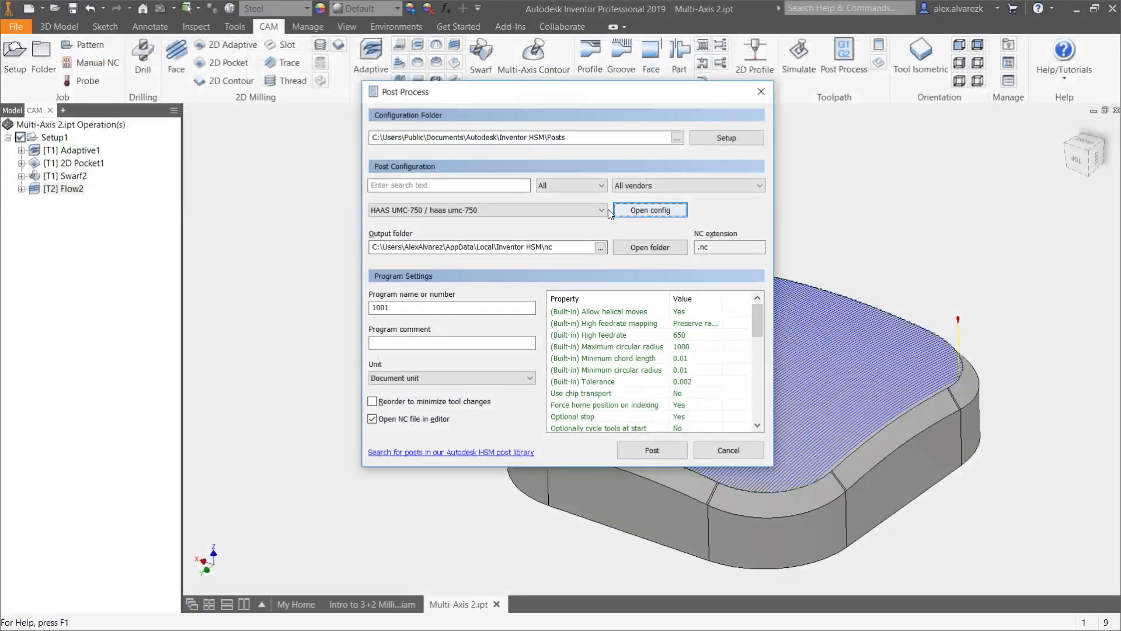
click(603, 210)
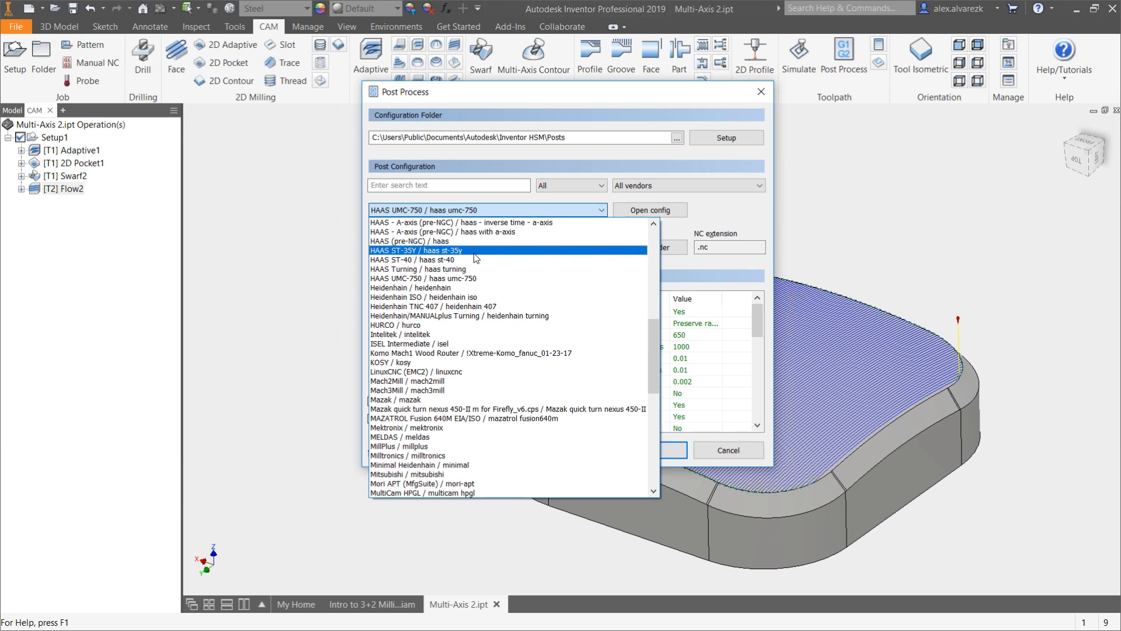
click(475, 255)
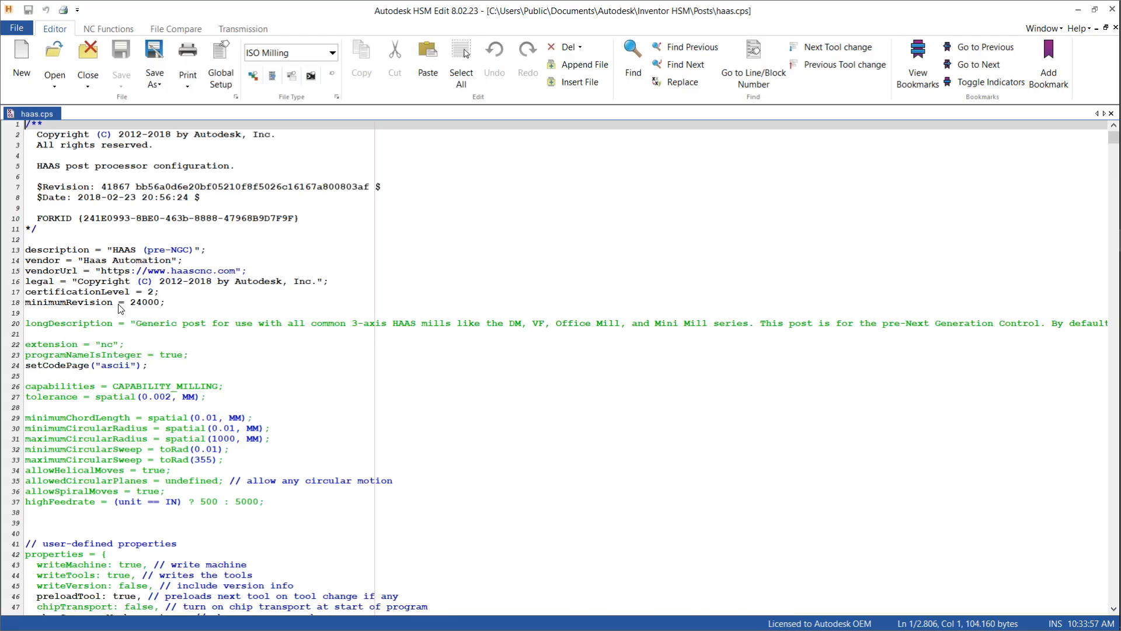
Step: Find the onOpen function in haas.cps, highlight its if (false) machine setup condition and check the bAxis definition
scroll(195, 343, down, 20)
scroll(194, 343, down, 20)
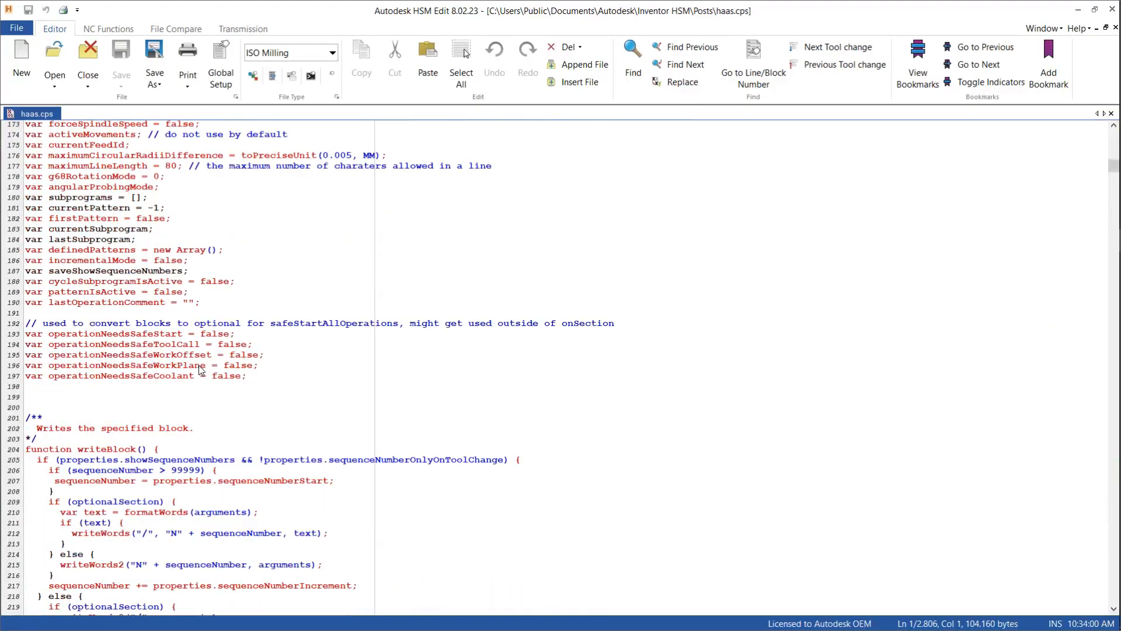
scroll(199, 380, down, 20)
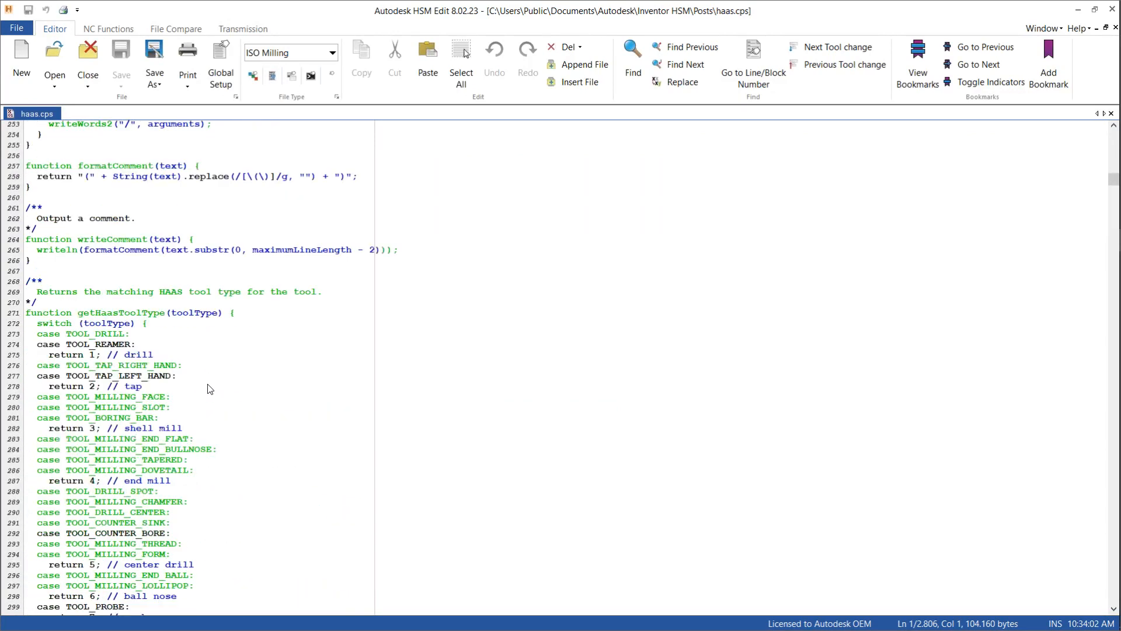
scroll(210, 389, down, 13)
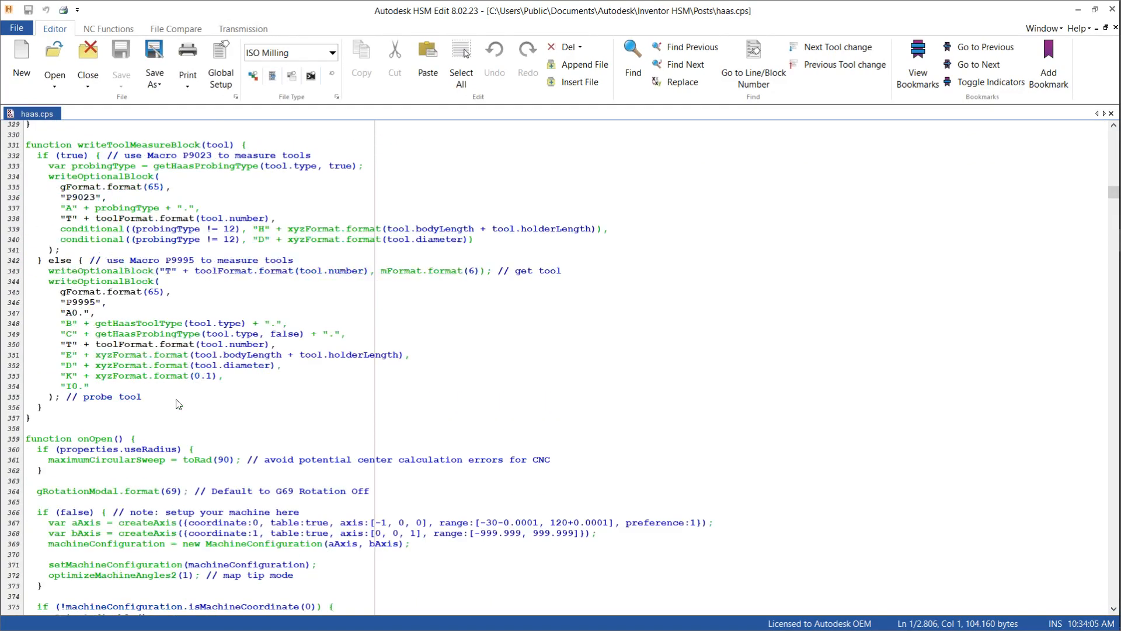
scroll(179, 404, down, 1)
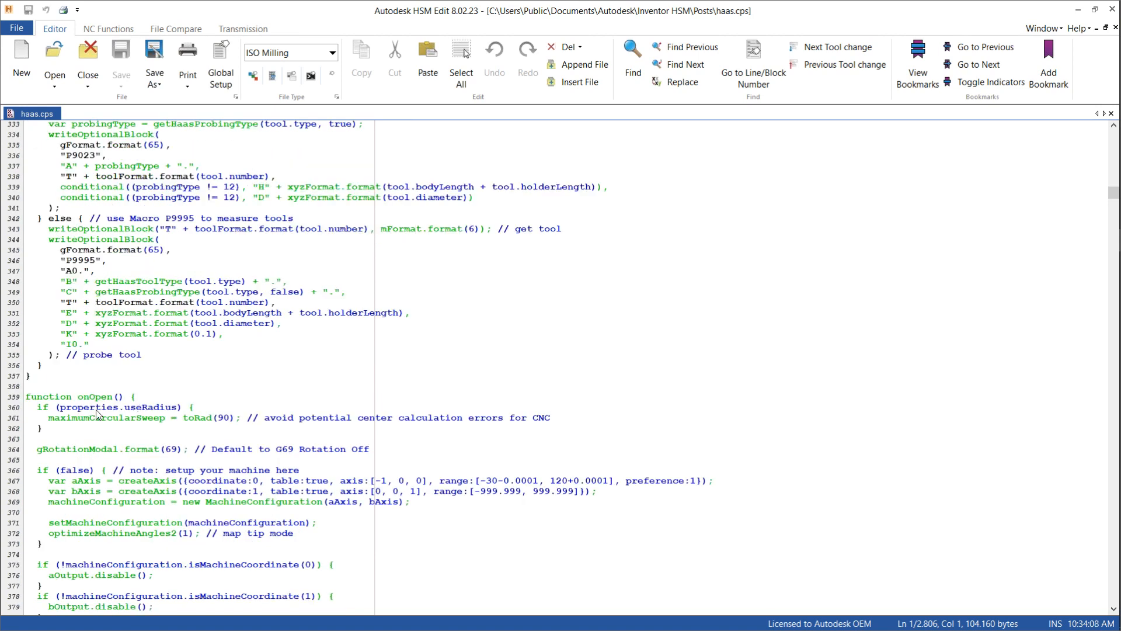
drag(37, 471, 91, 470)
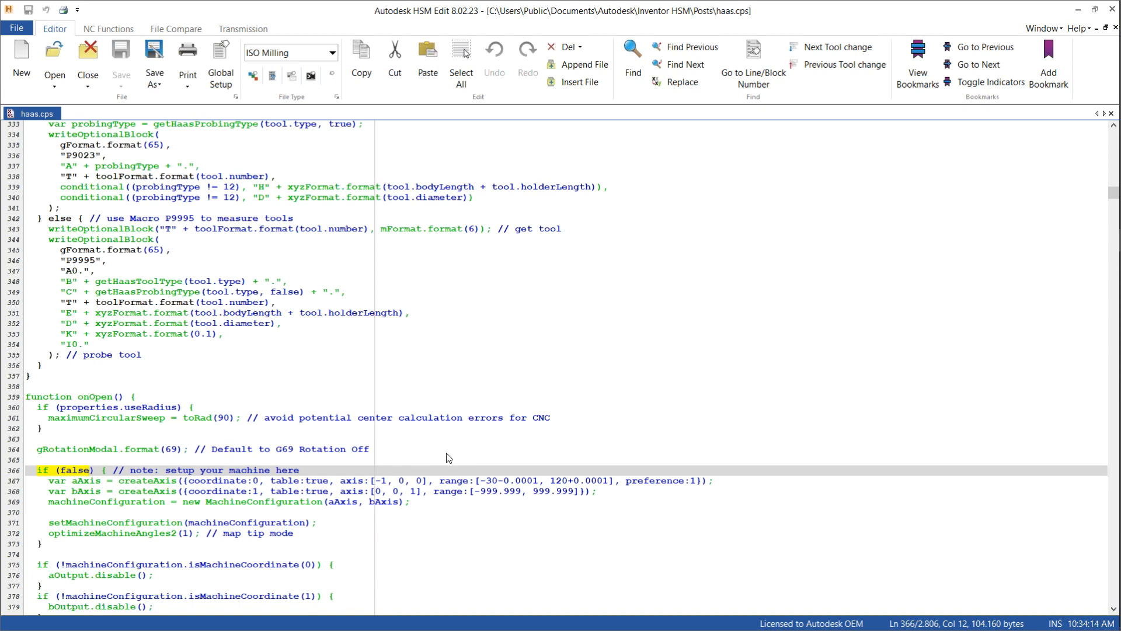
click(100, 492)
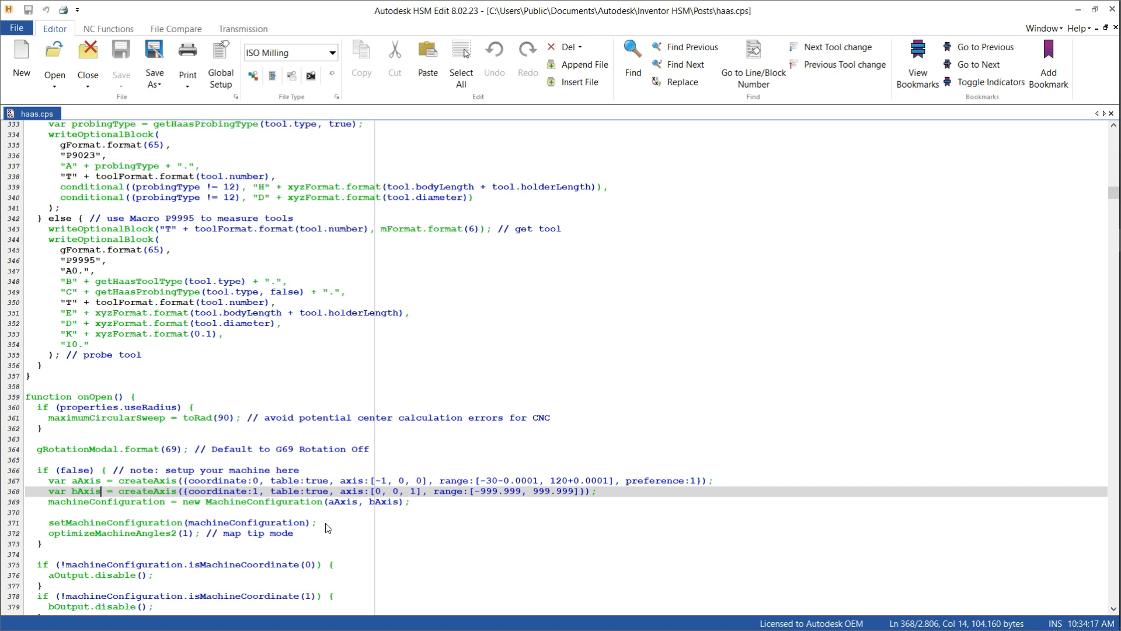
Step: Highlight the machine setup code in lines 366 to 369 of haas.cps, and switch to the PowerPoint slide show
scroll(147, 445, down, 2)
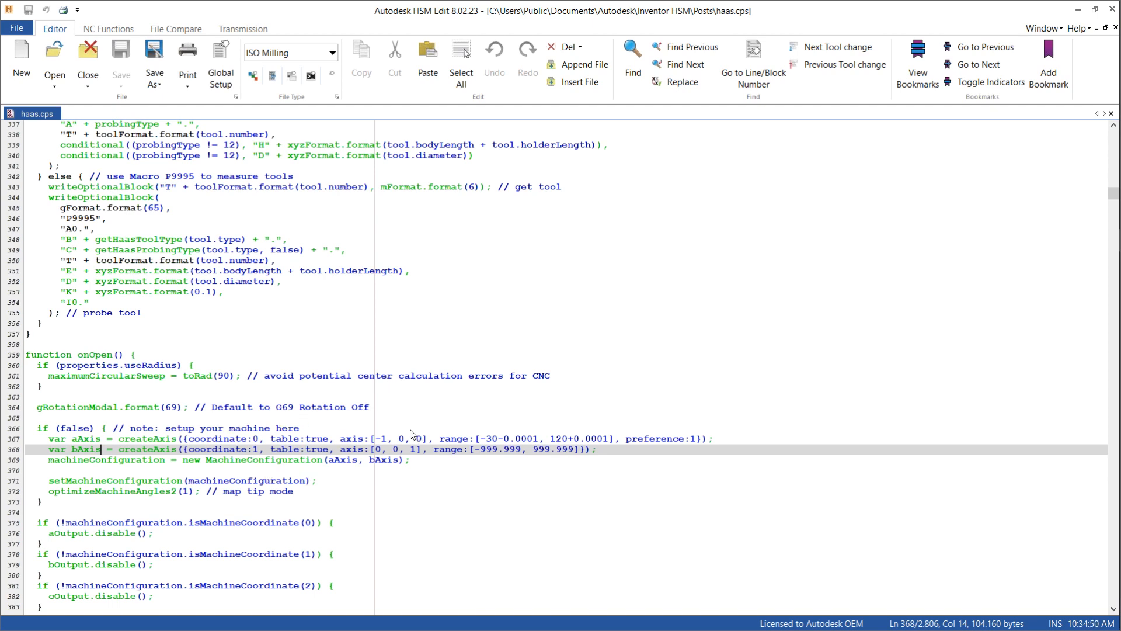
click(423, 466)
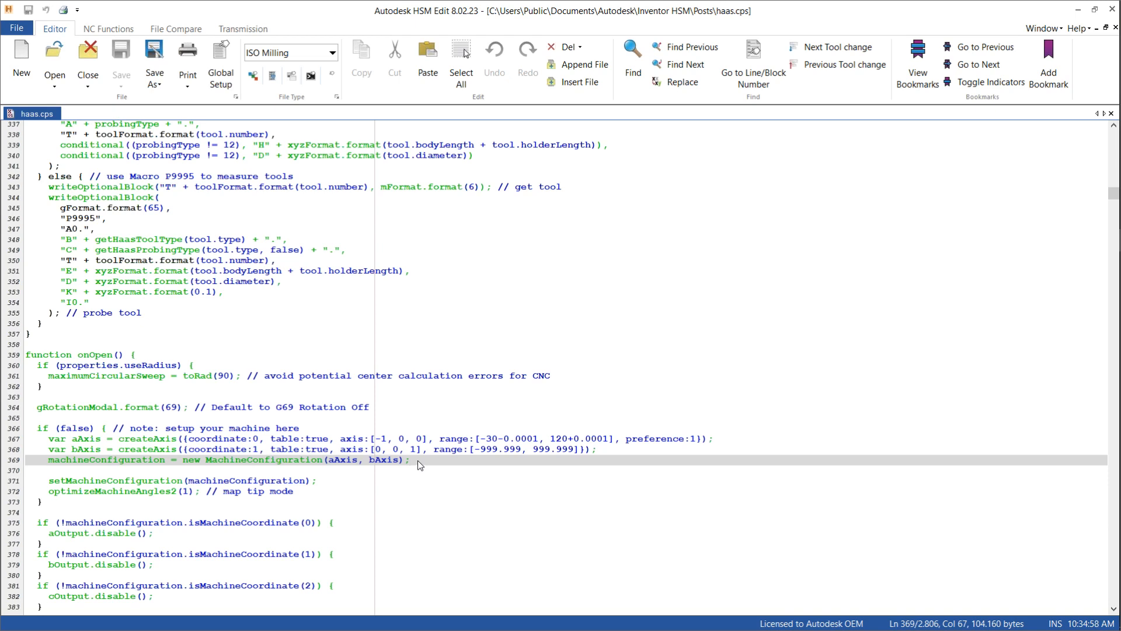
drag(418, 460, 27, 428)
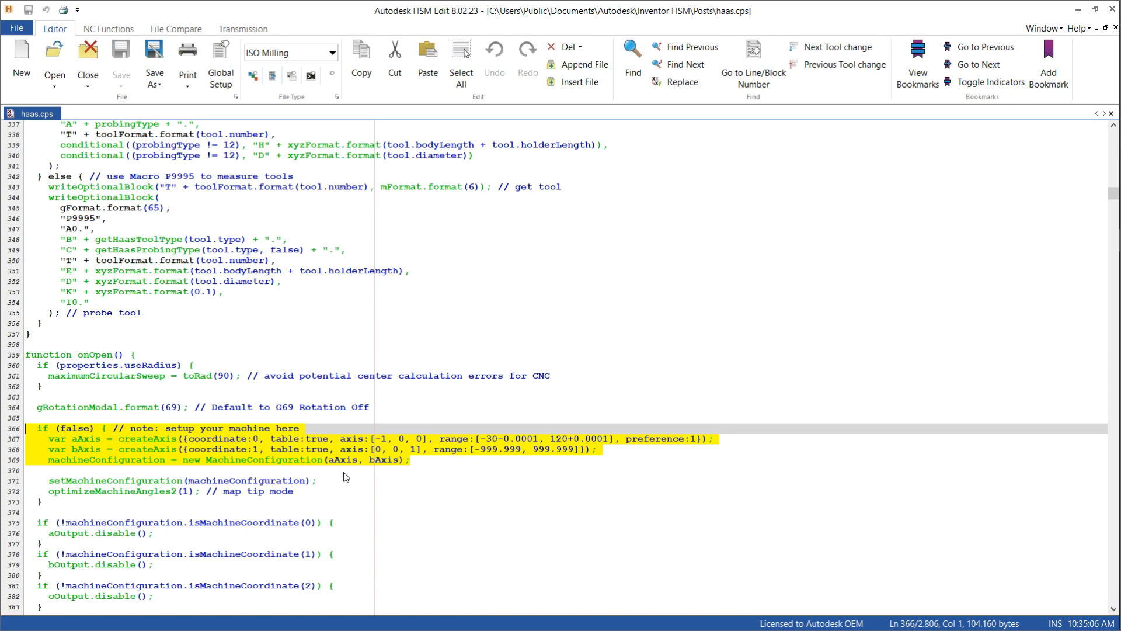
key(alt+Tab)
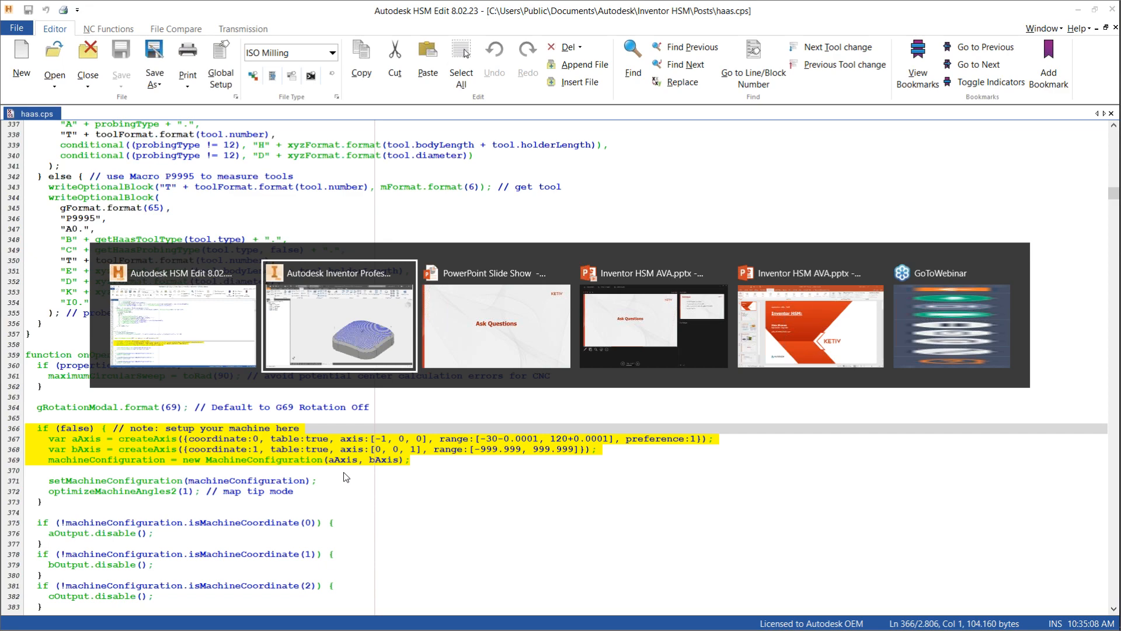
key(alt+Tab)
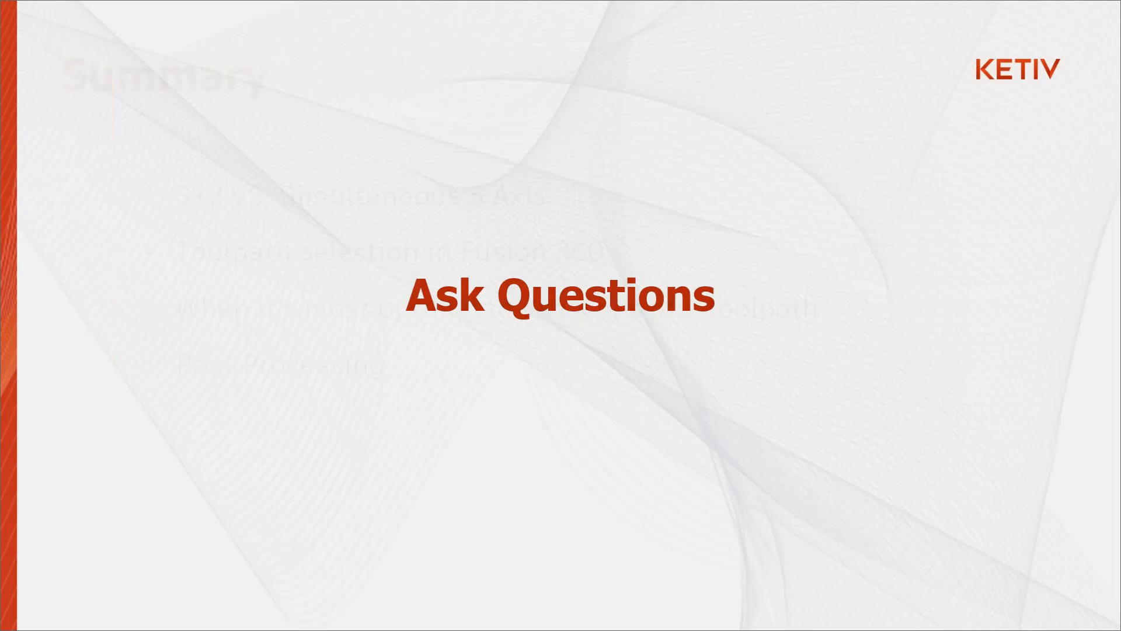
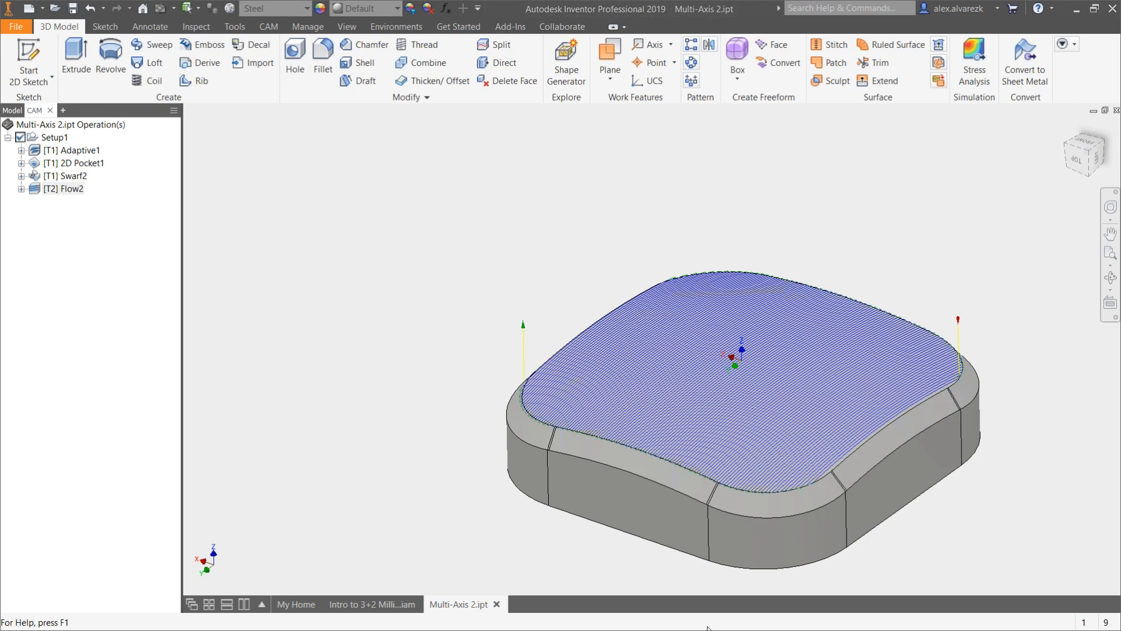
Step: Open Inventor's post processing settings and follow the link to the online Autodesk HSM post library
click(267, 27)
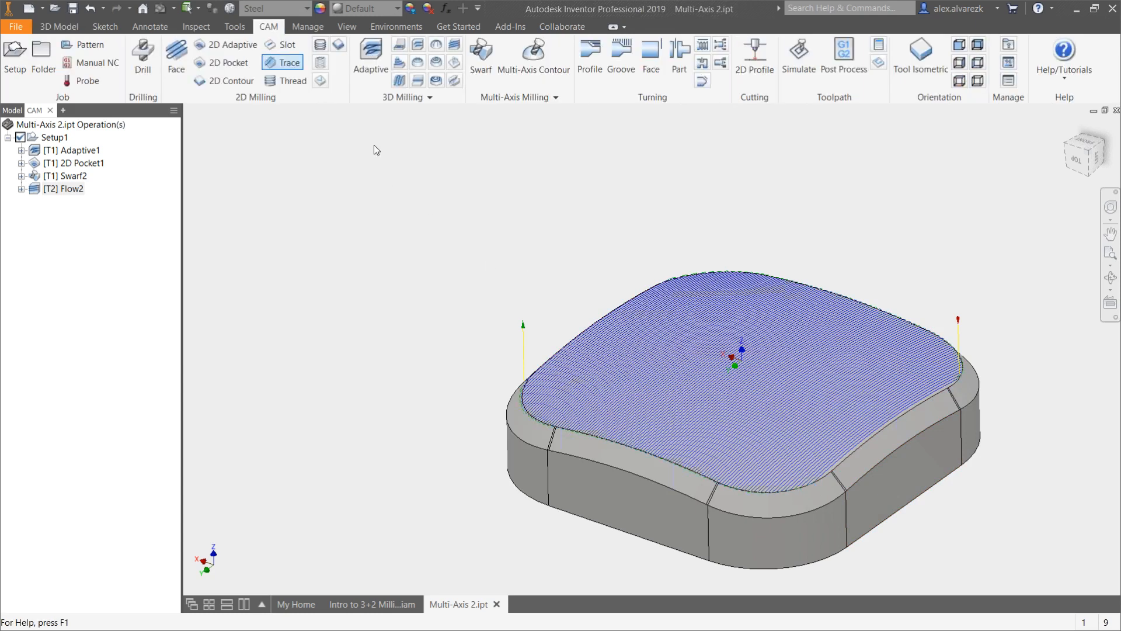
click(859, 55)
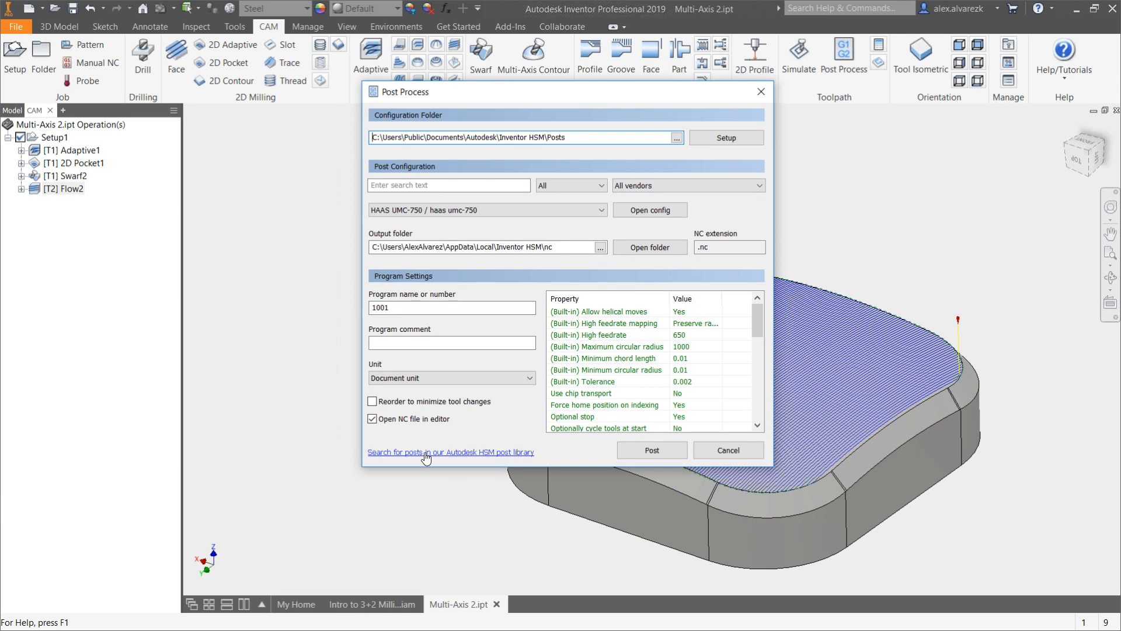
click(497, 453)
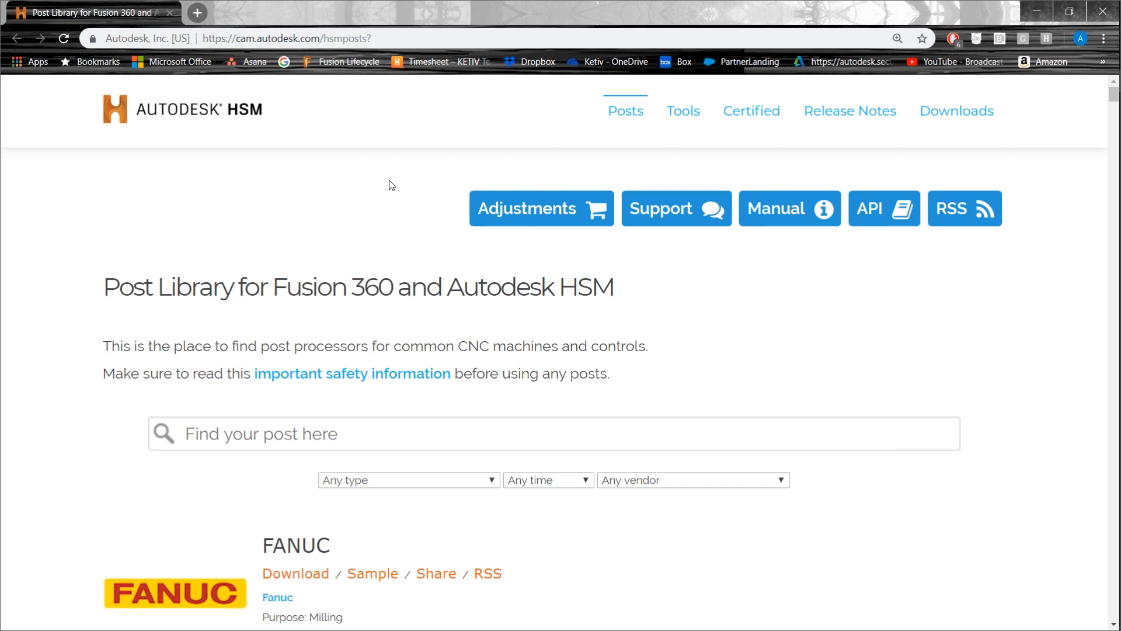
Step: Browse the post library's FANUC, XY and Mach3Mill entries and its search options, and return to Inventor's post processing settings
scroll(359, 246, down, 2)
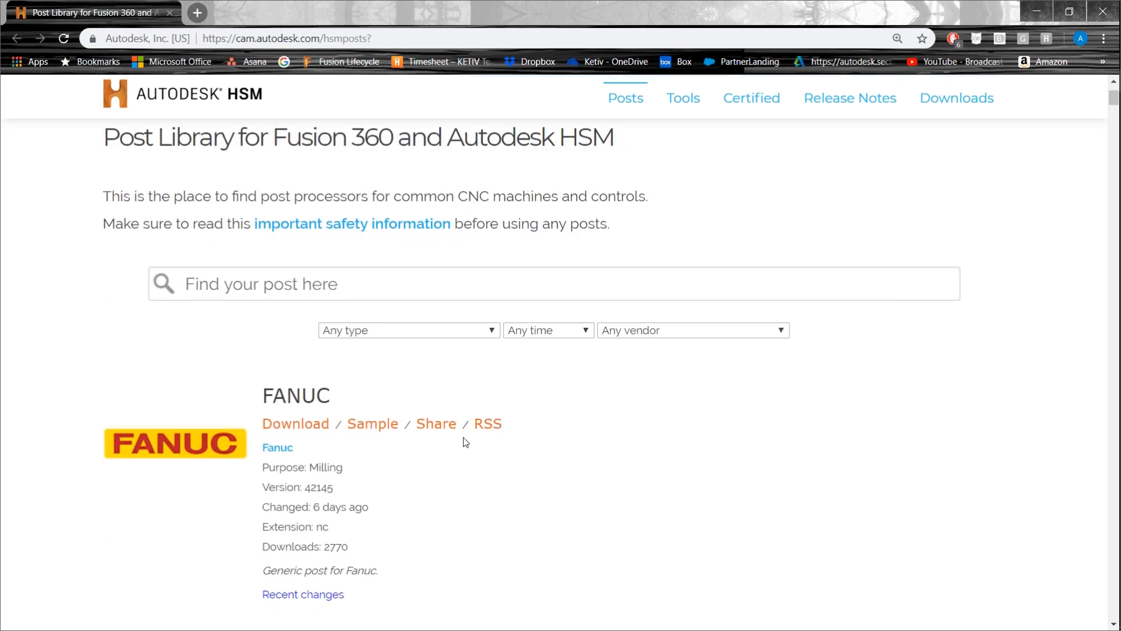
scroll(466, 442, down, 2)
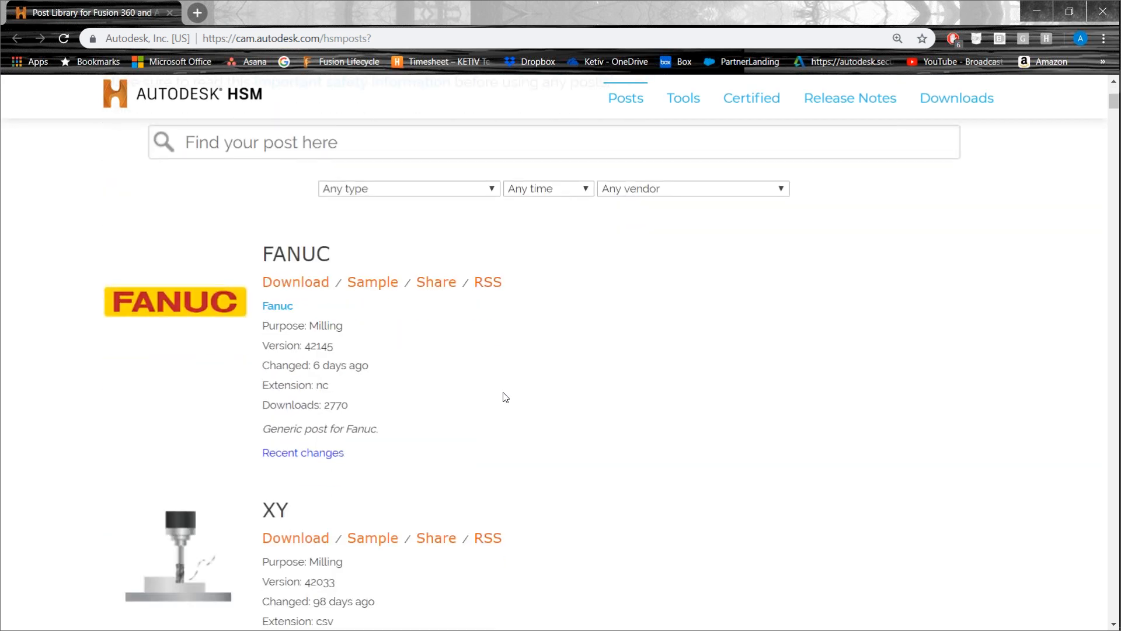
scroll(506, 397, down, 1)
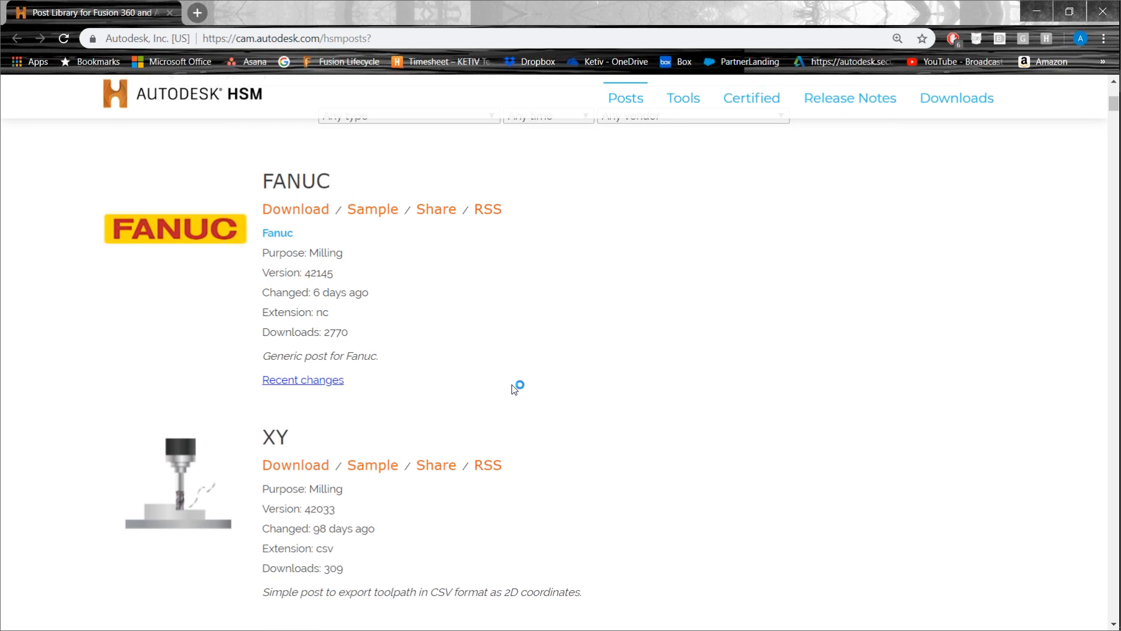
scroll(514, 390, up, 2)
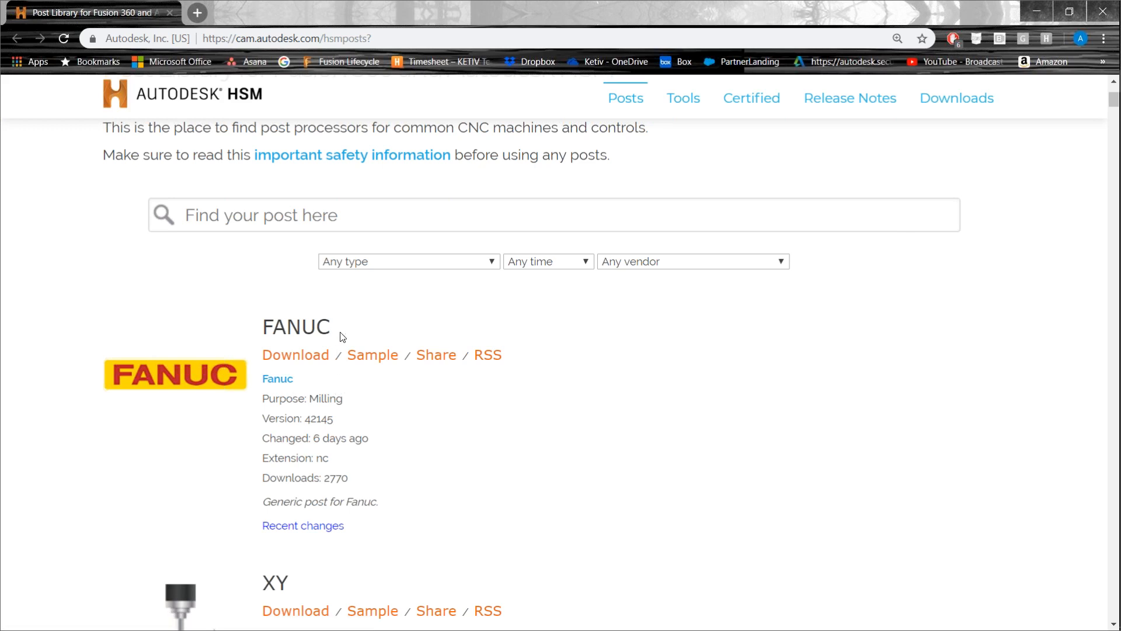
scroll(354, 347, down, 5)
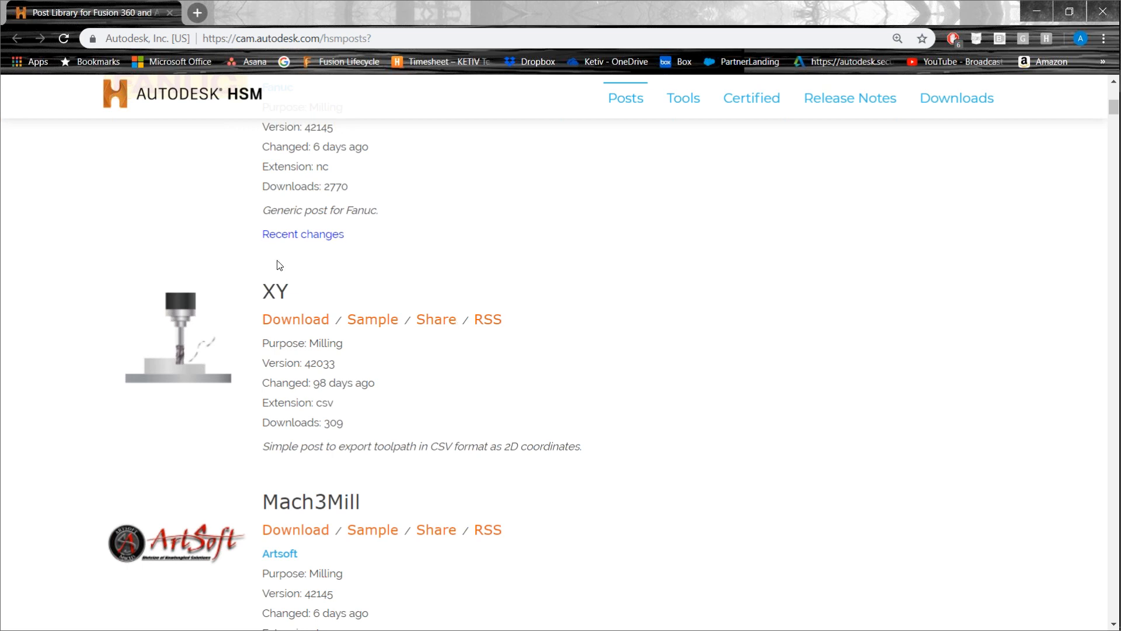
scroll(278, 263, up, 2)
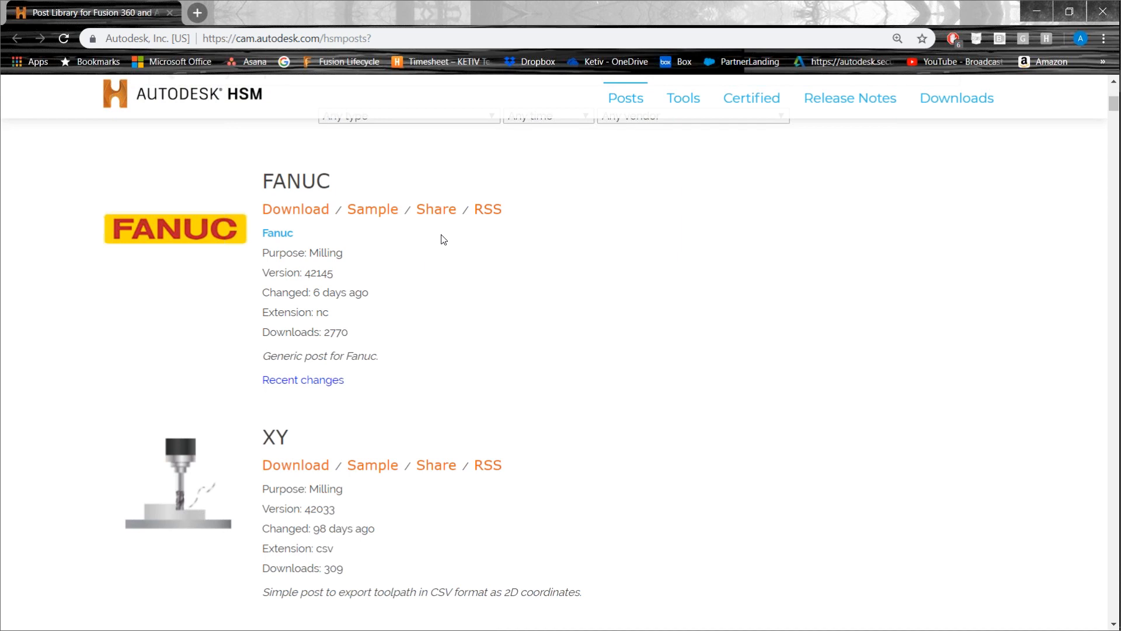
scroll(466, 296, up, 2)
scroll(468, 299, up, 4)
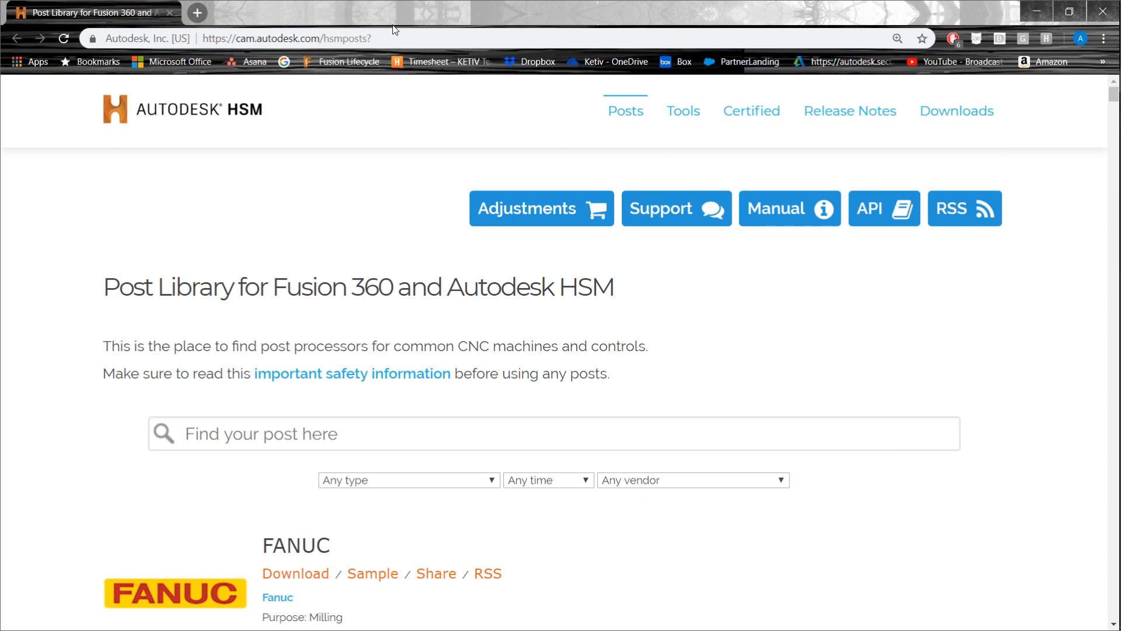
scroll(224, 252, down, 1)
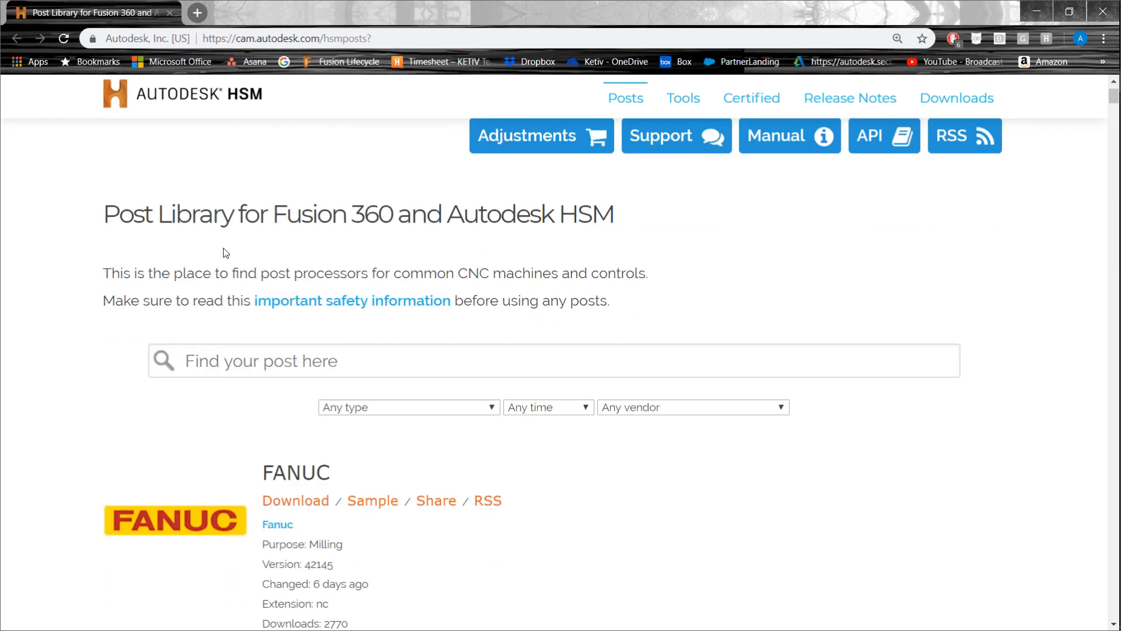
scroll(240, 315, down, 2)
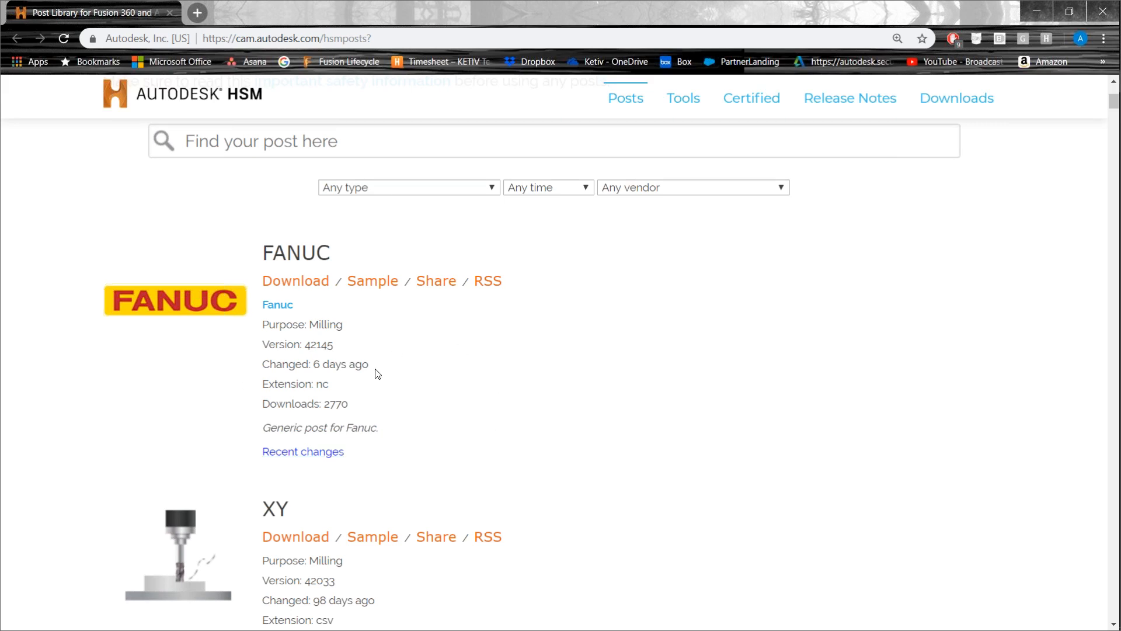
scroll(345, 216, down, 2)
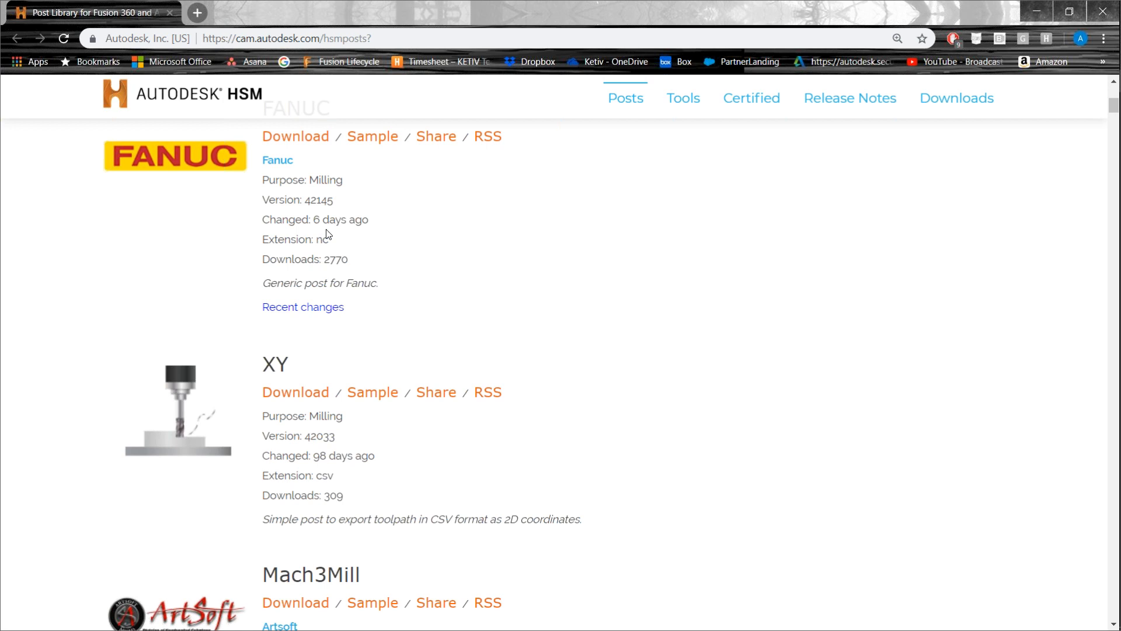
scroll(405, 433, down, 4)
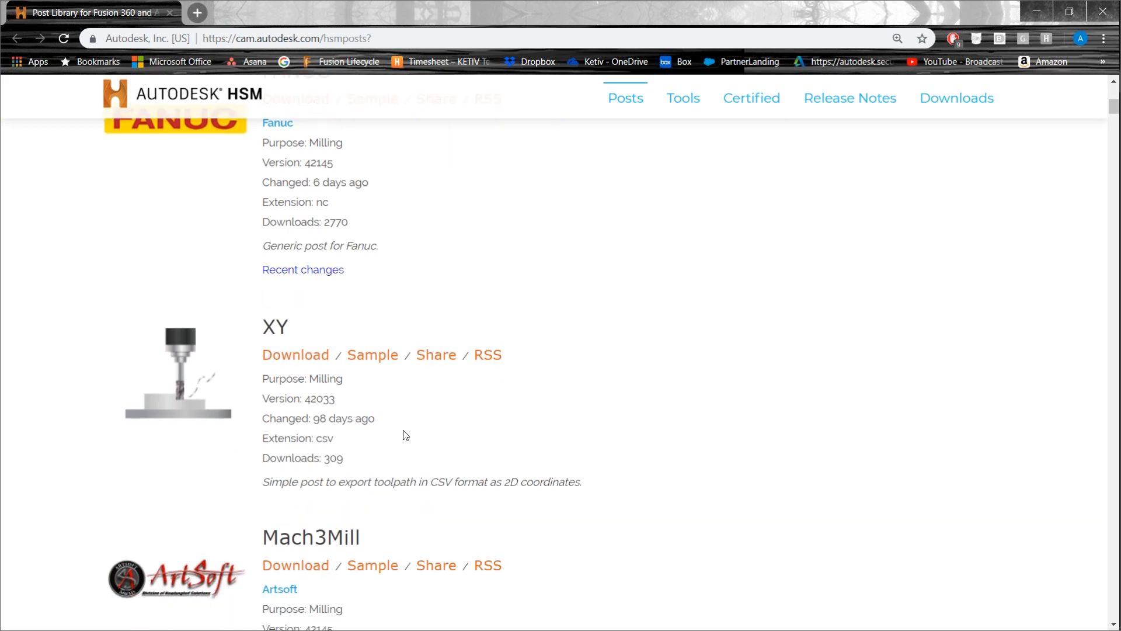
scroll(409, 375, down, 1)
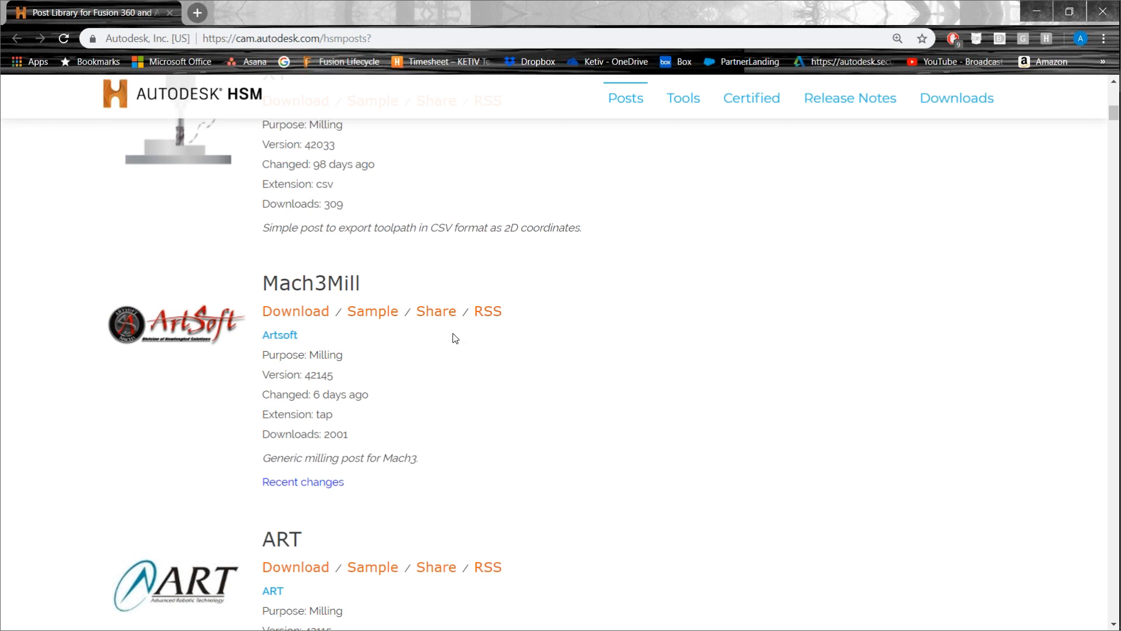
key(alt+Tab)
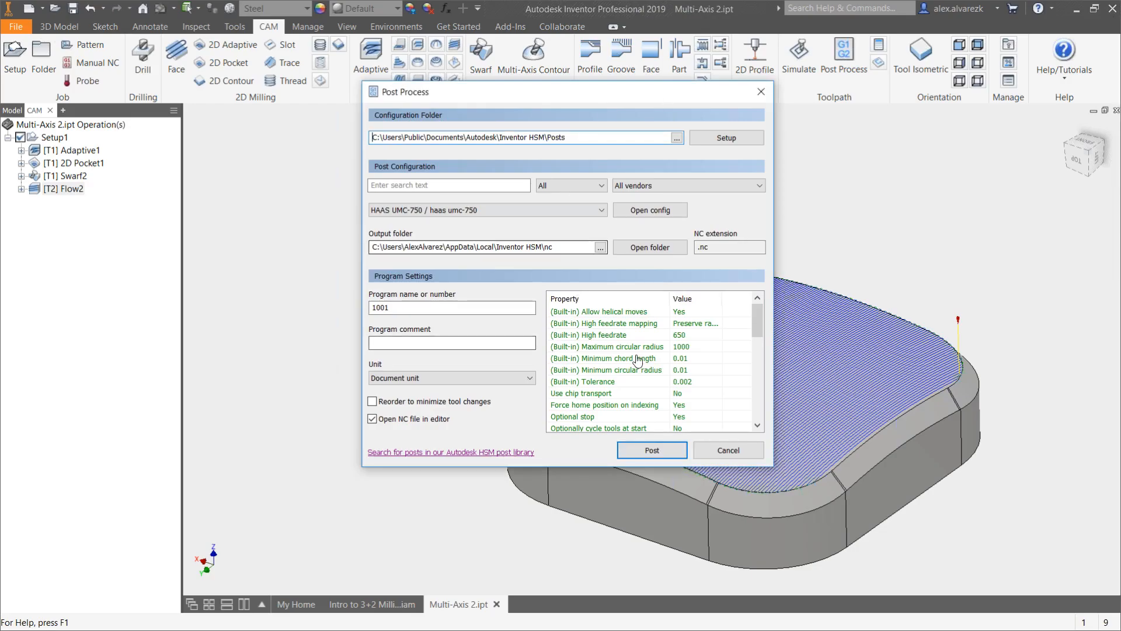
Step: Close the post processing settings and create a surface offset from the part's top face at a distance of 0
key(Escape)
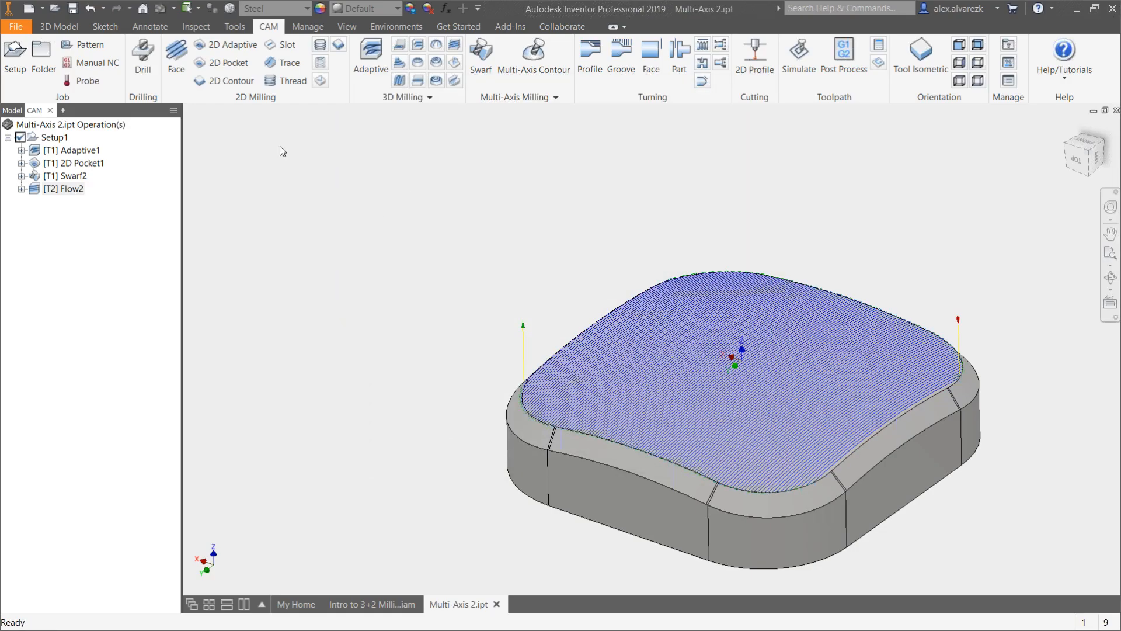
click(75, 25)
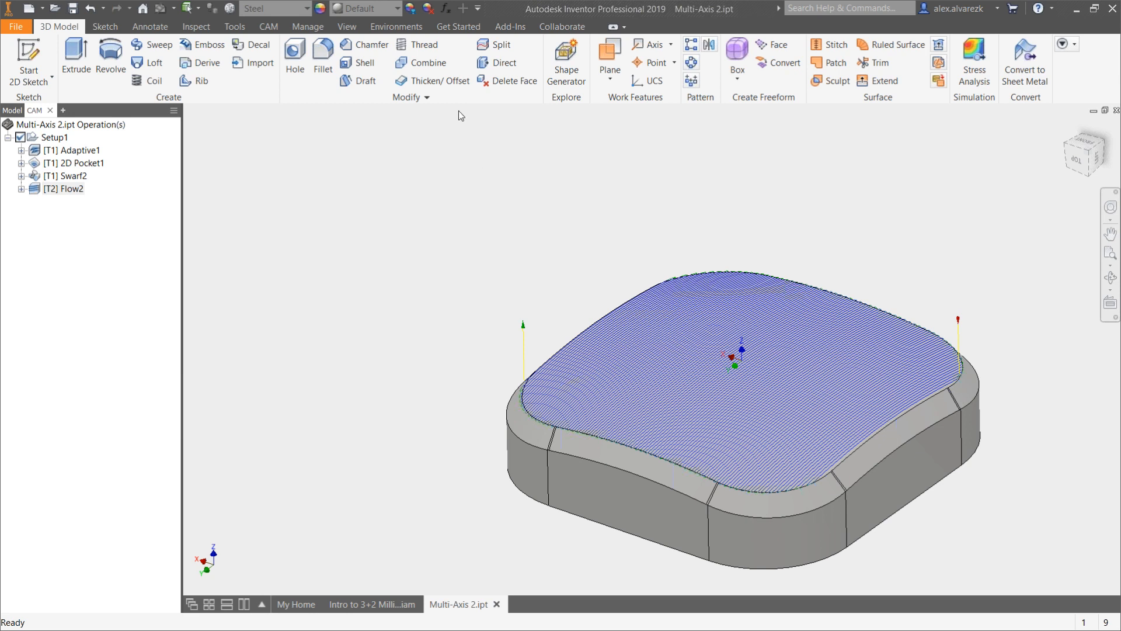
click(442, 82)
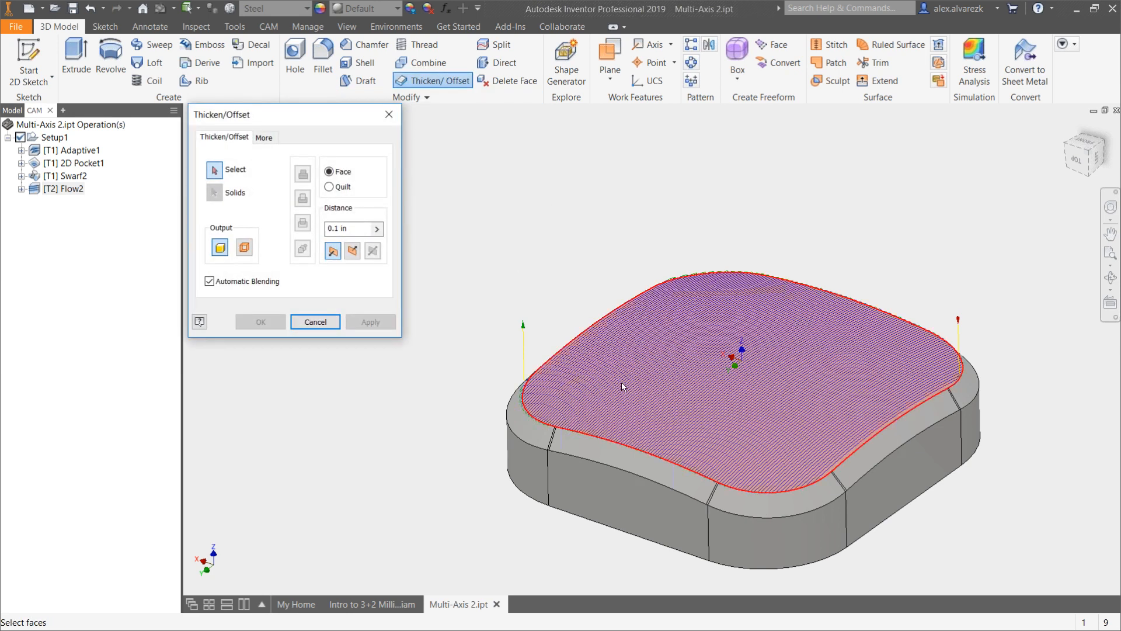
key(Escape)
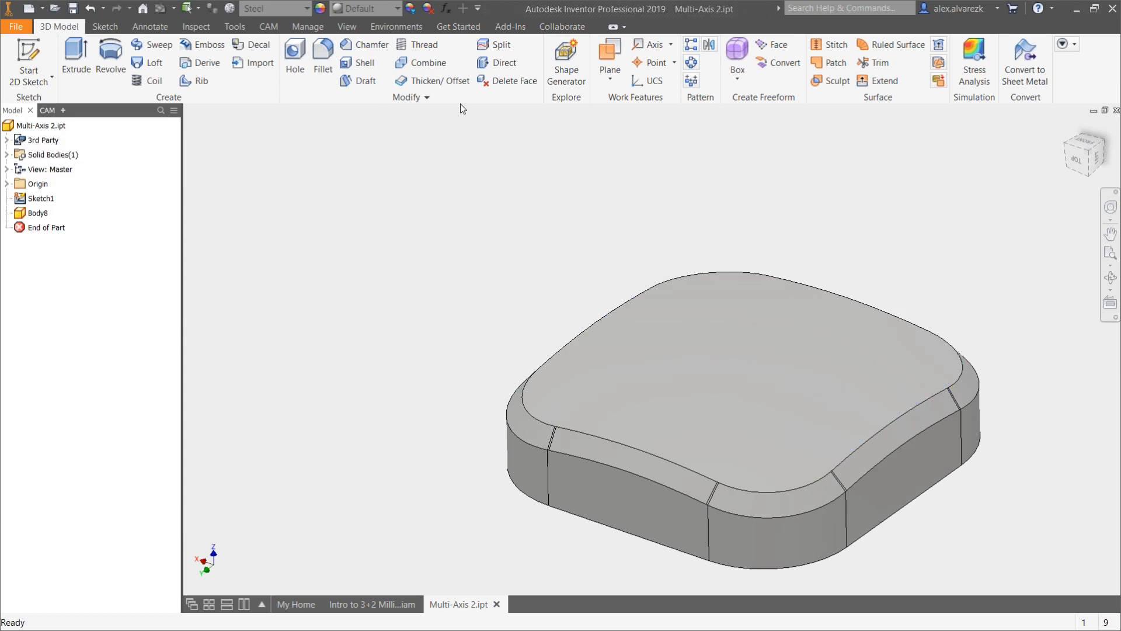
click(440, 81)
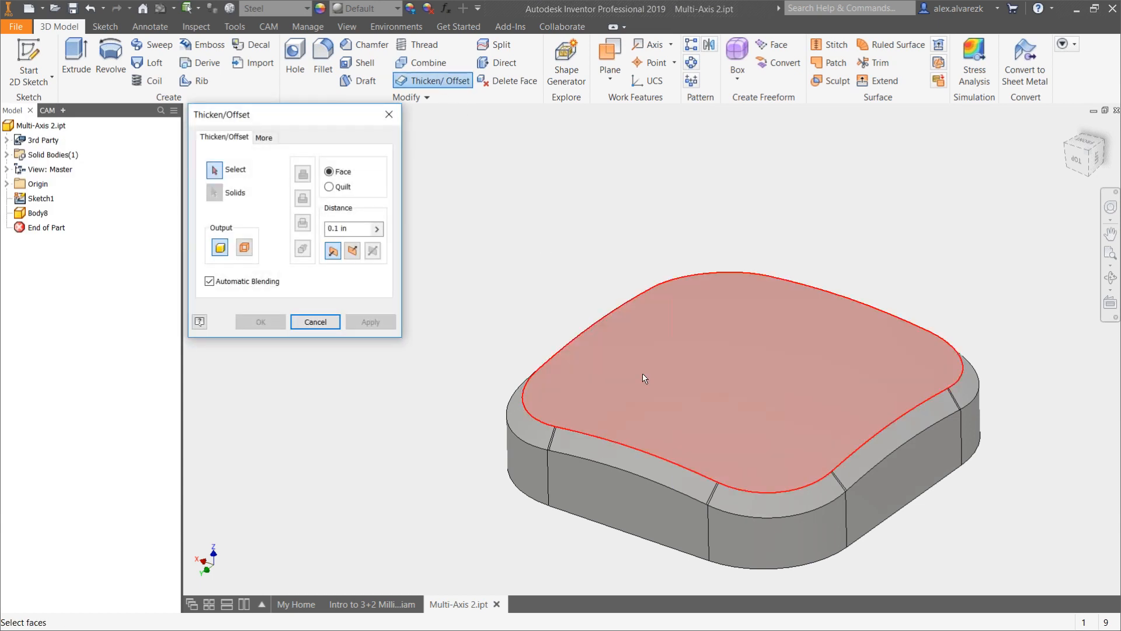
click(642, 373)
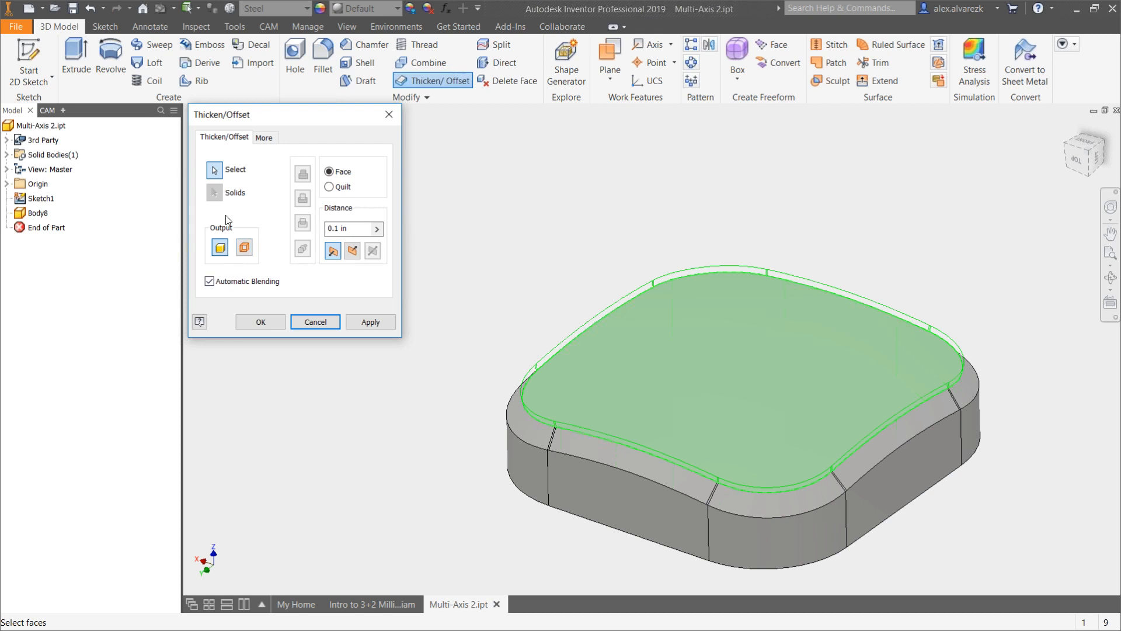
mouse_move(512, 273)
shift+middle_down()
mouse_move(545, 236)
mouse_move(513, 262)
shift+middle_up()
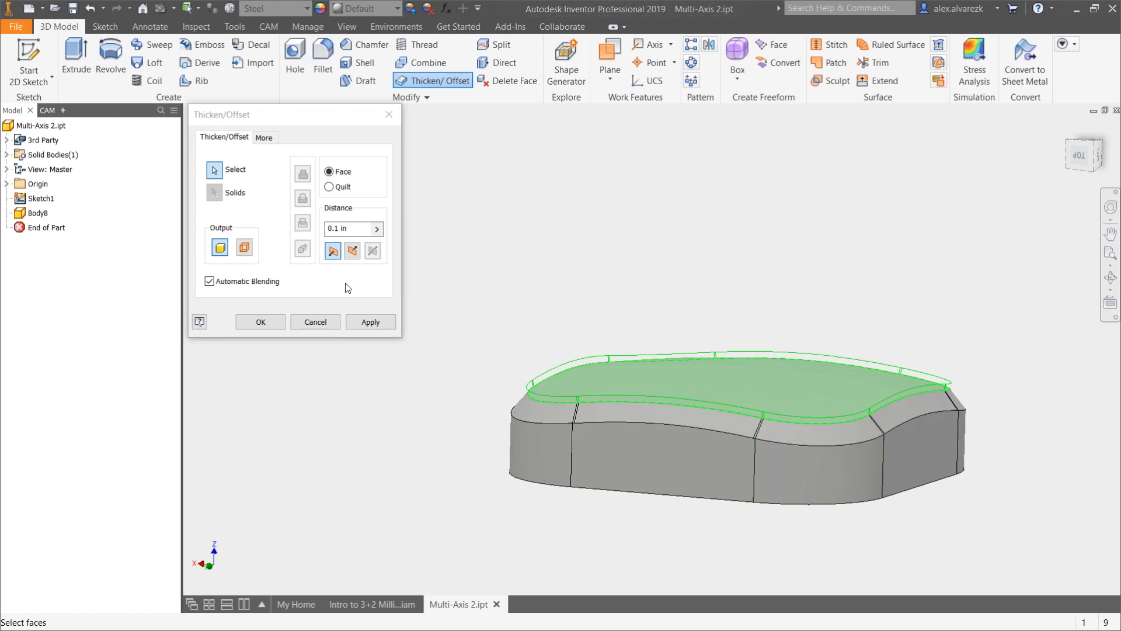
click(244, 247)
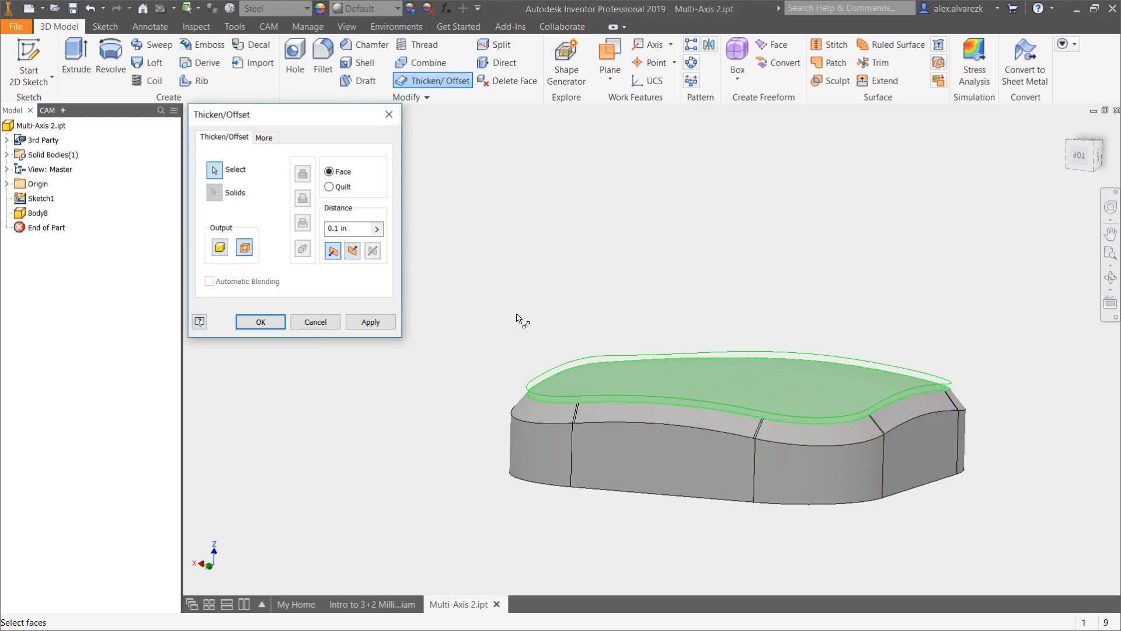
click(351, 228)
text(0)
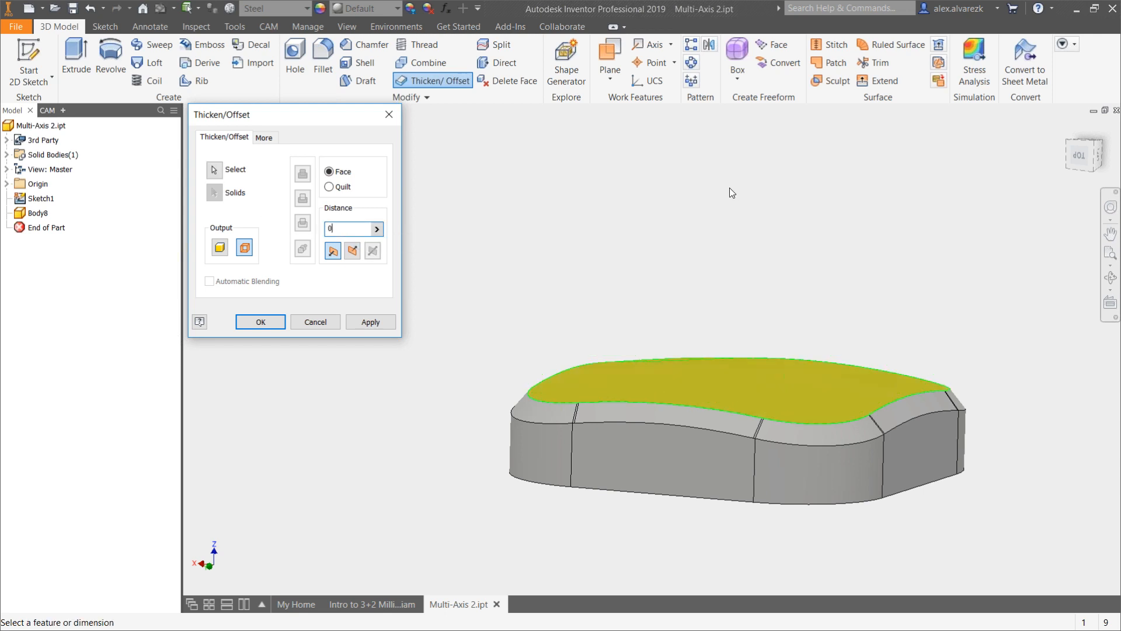
click(261, 322)
shift+middle_drag(527, 335, 459, 370)
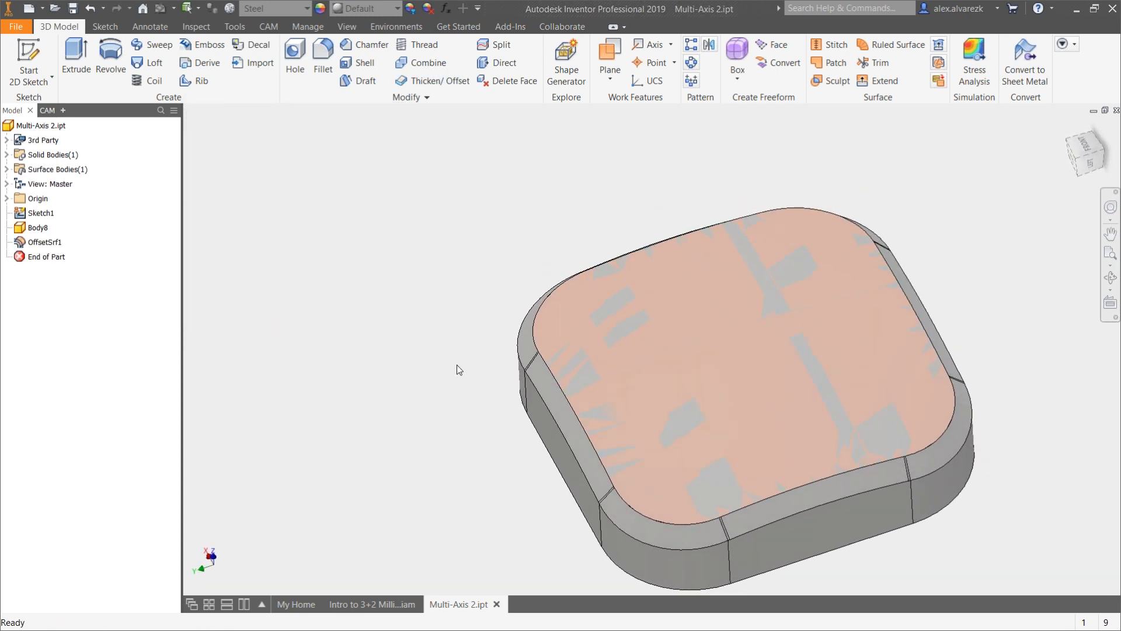
click(884, 81)
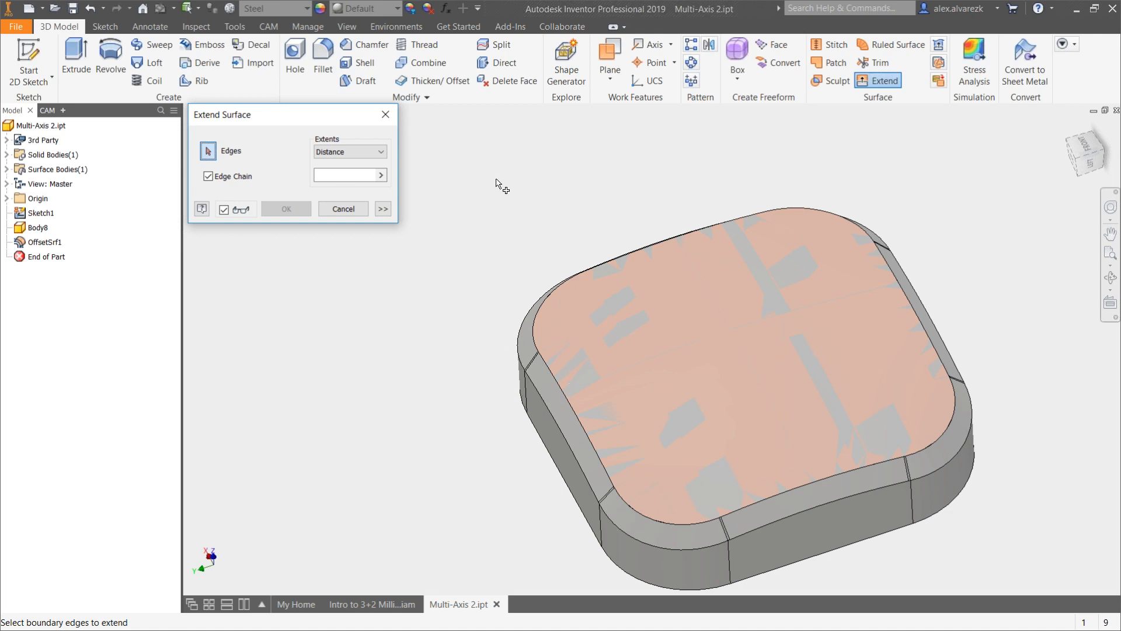
key(Escape)
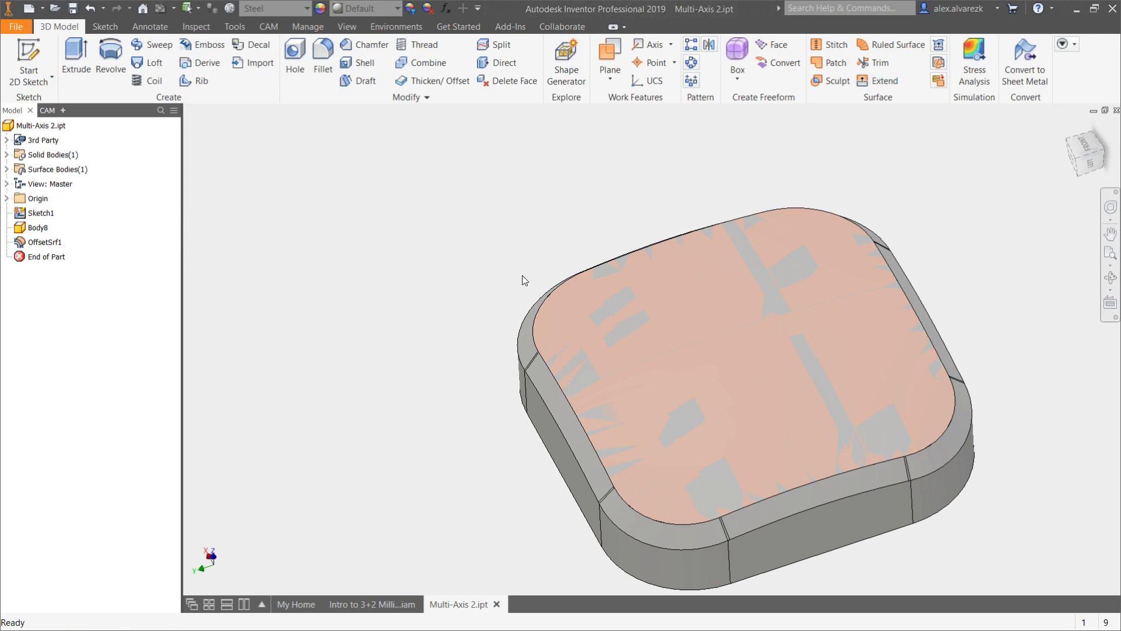
mouse_move(528, 265)
shift+middle_down()
mouse_move(529, 240)
mouse_move(527, 251)
shift+middle_up()
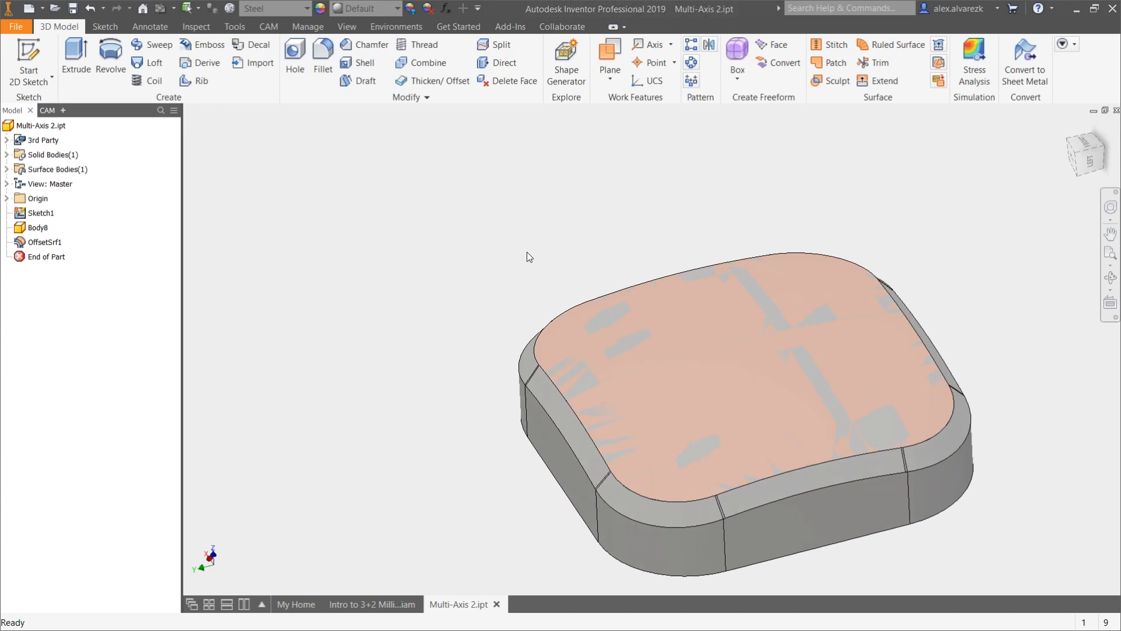
click(444, 82)
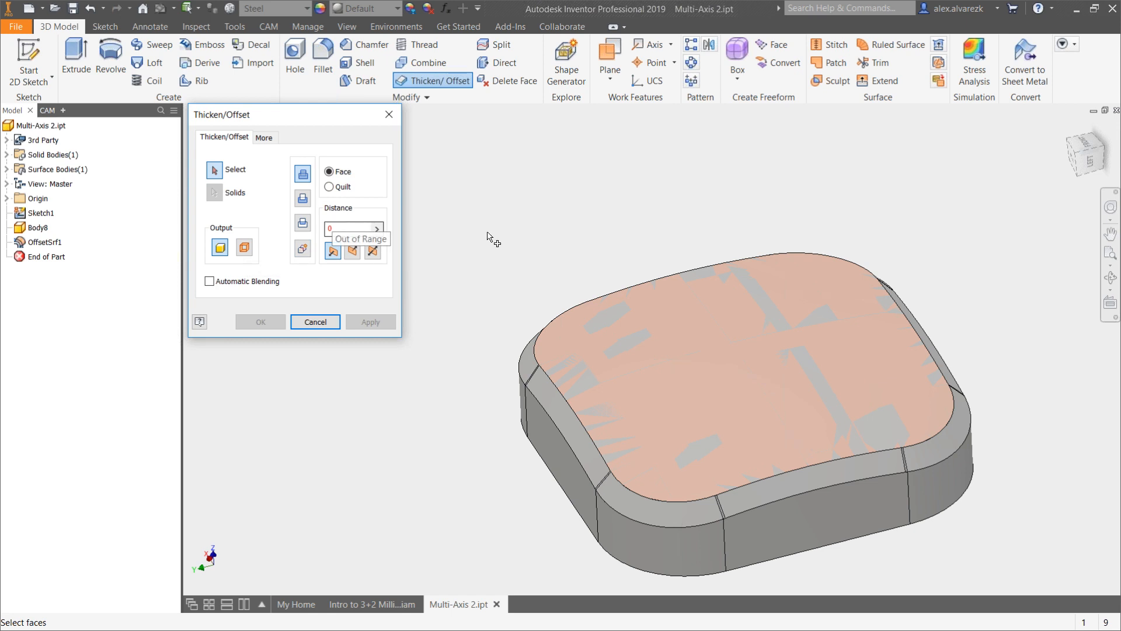
click(720, 278)
key(Escape)
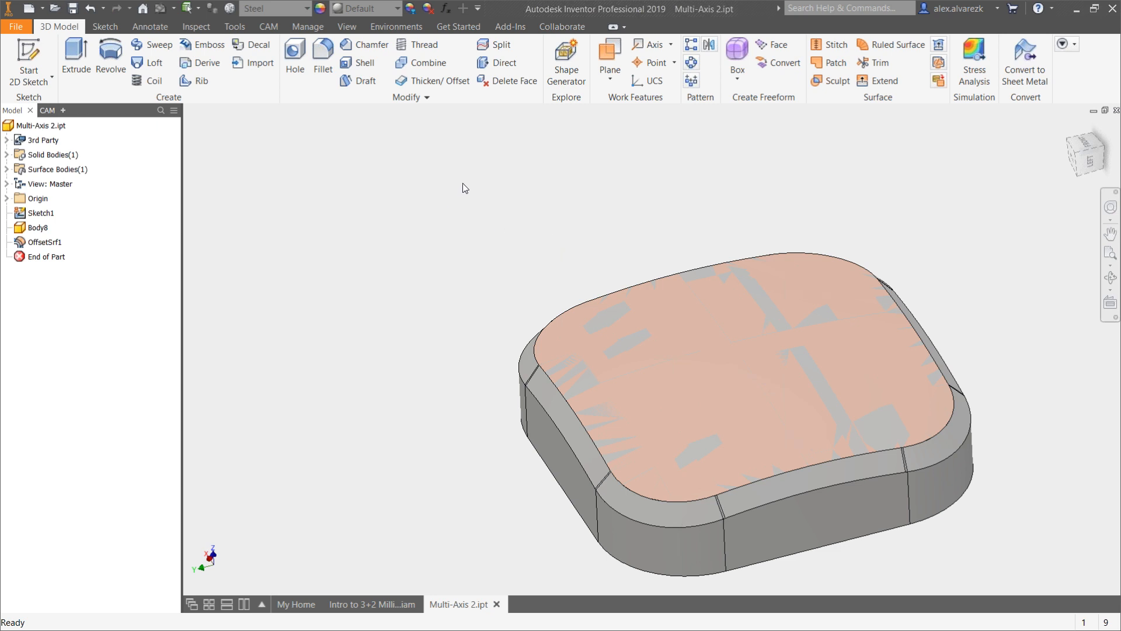
Step: Return to the CAM operations and review the available toolpath options, including Beta Mode
click(47, 110)
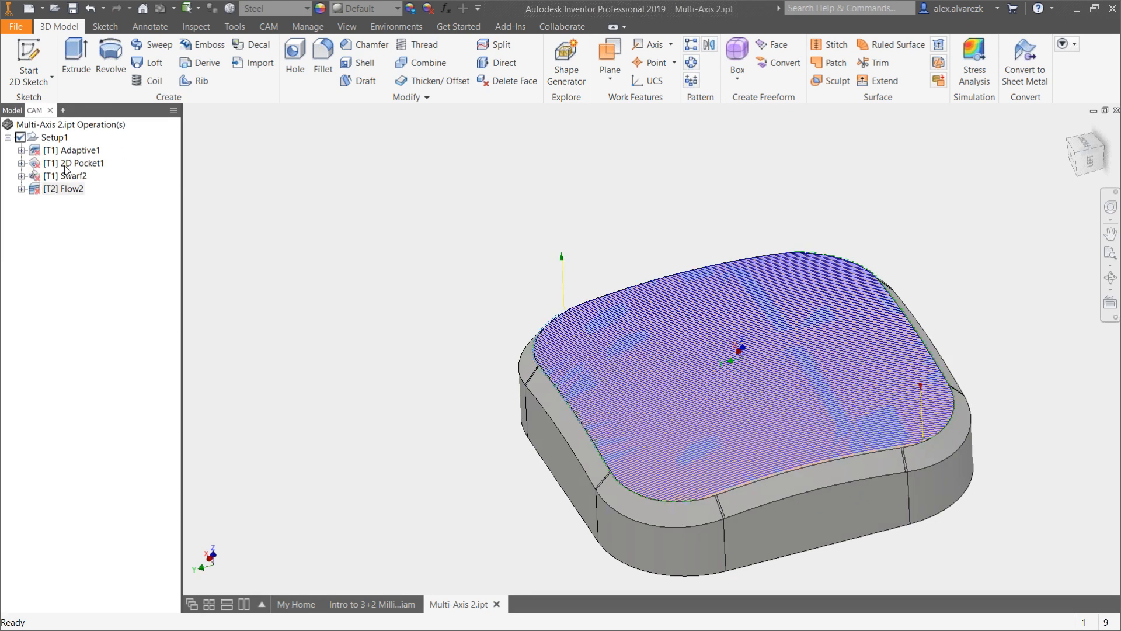
click(269, 27)
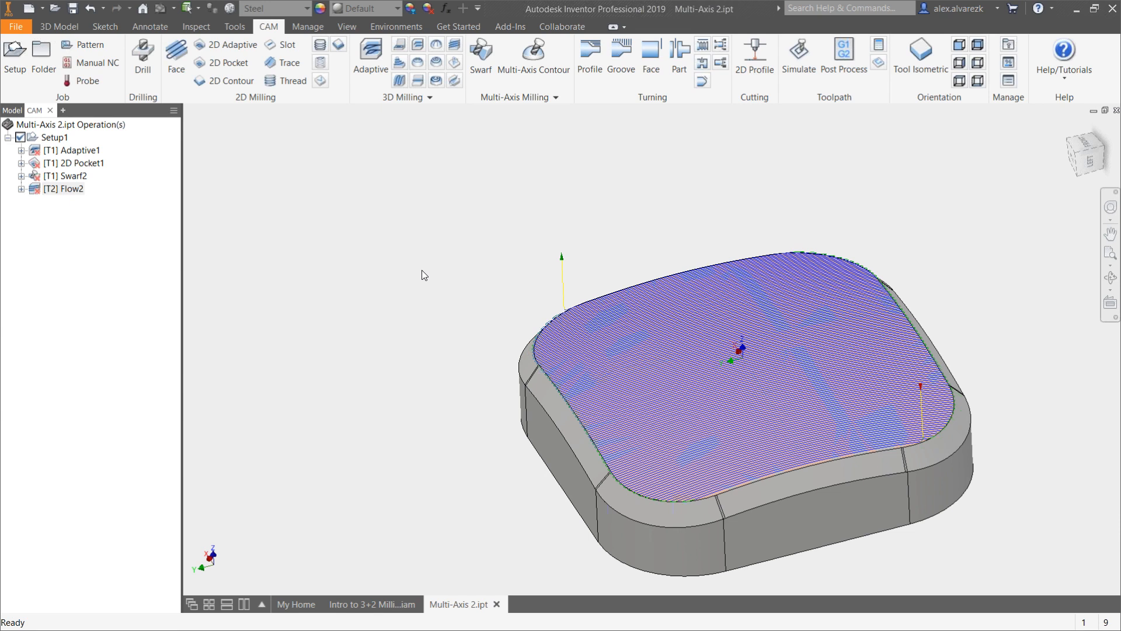
right_click(391, 253)
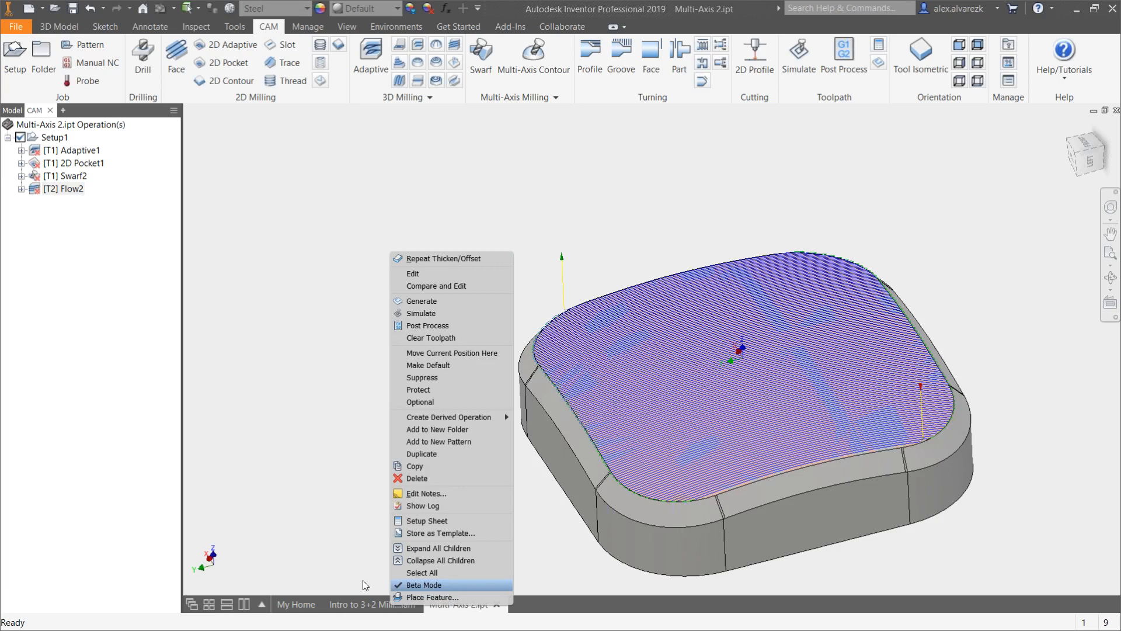
click(435, 133)
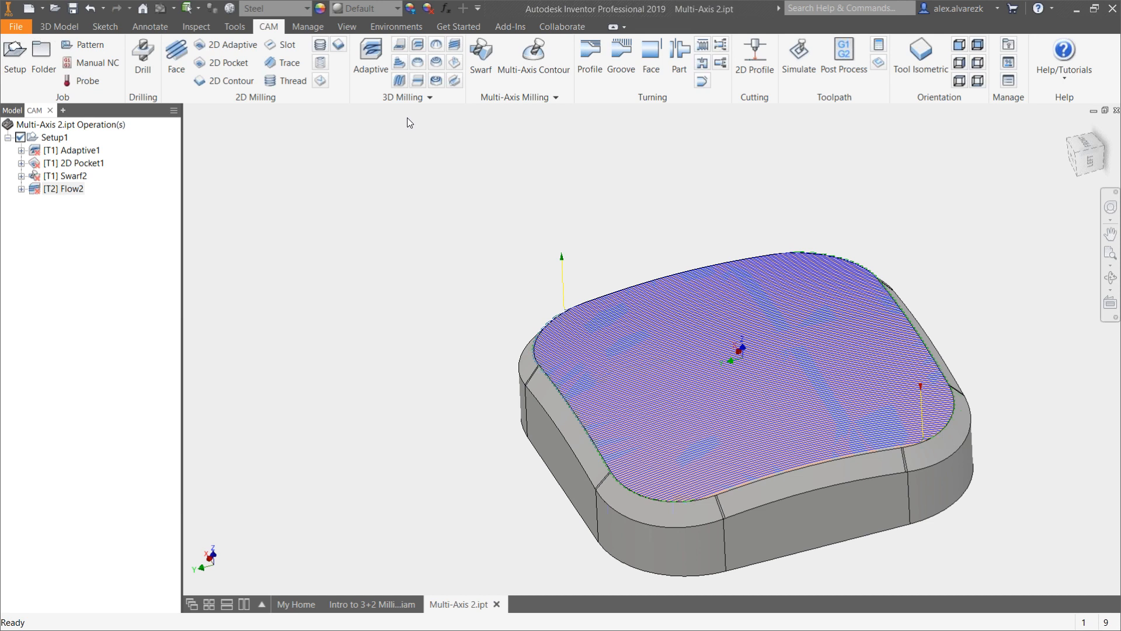
Step: Regenerate all toolpaths in Setup1
click(53, 140)
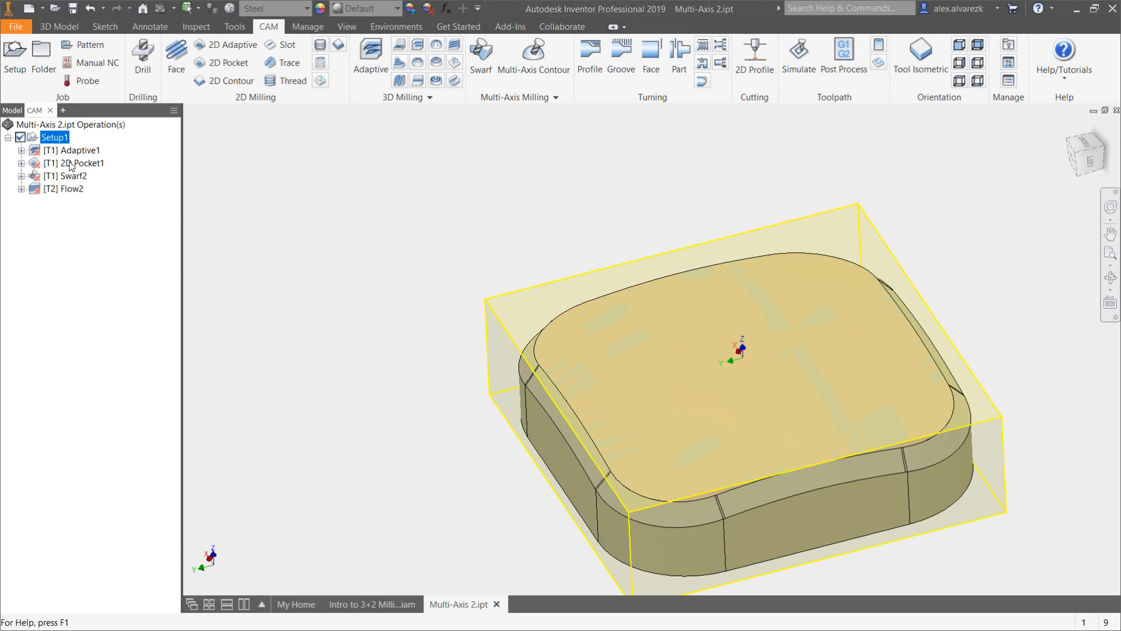
key(ctrl+g)
middle_drag(920, 397, 794, 339)
shift+middle_drag(907, 329, 885, 338)
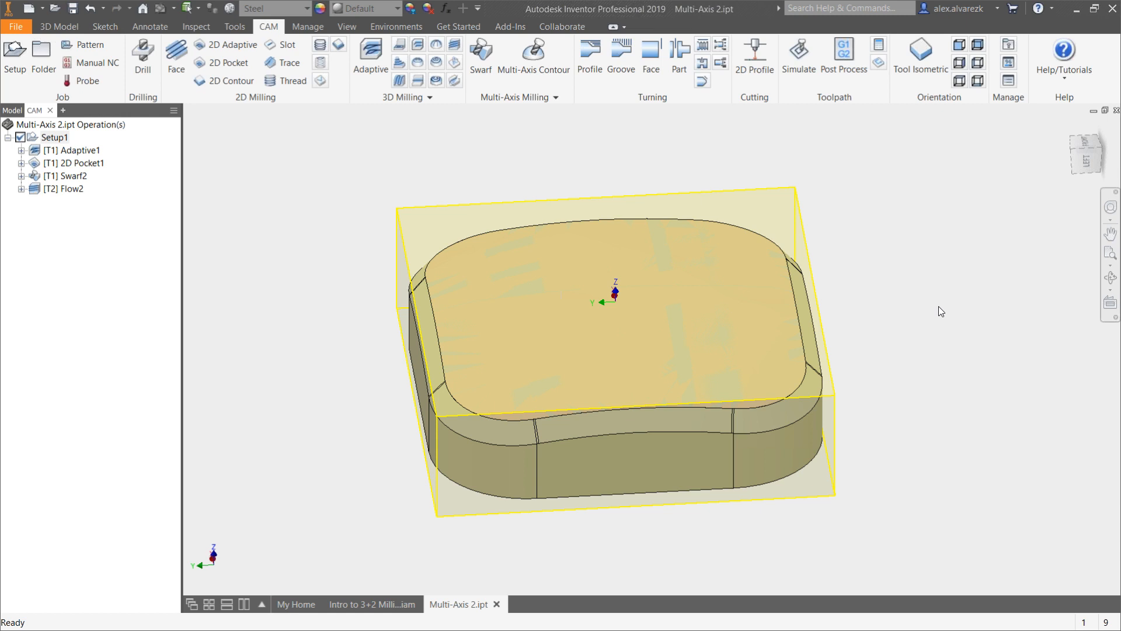
Step: Simulate all of Setup1 through to the end with the machined stock displayed, and inspect the resulting part
click(56, 139)
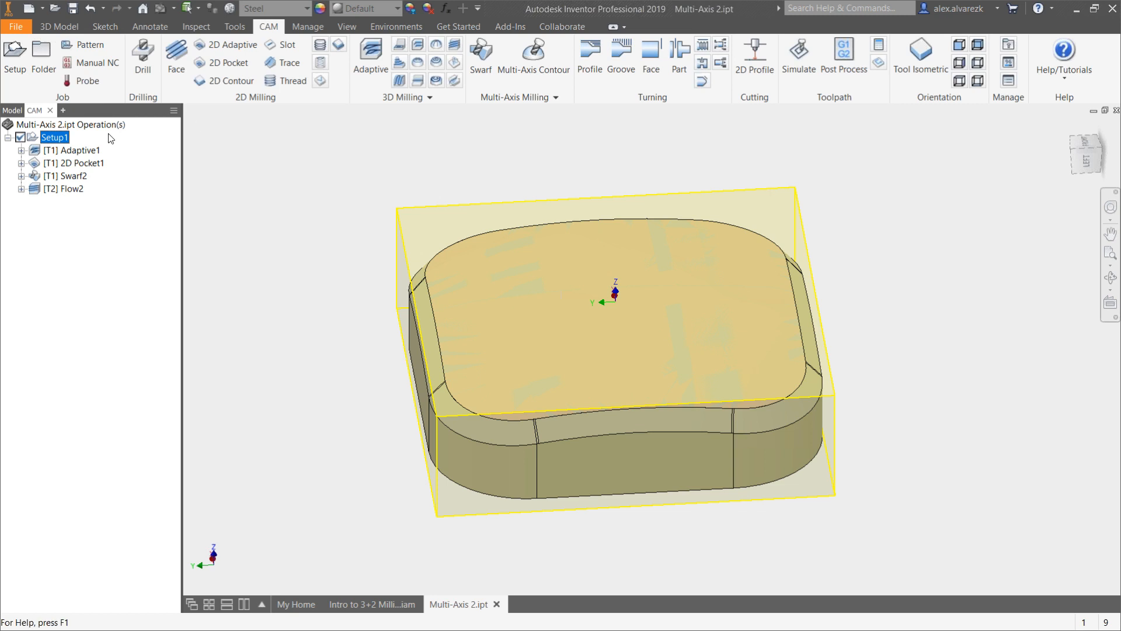
click(799, 64)
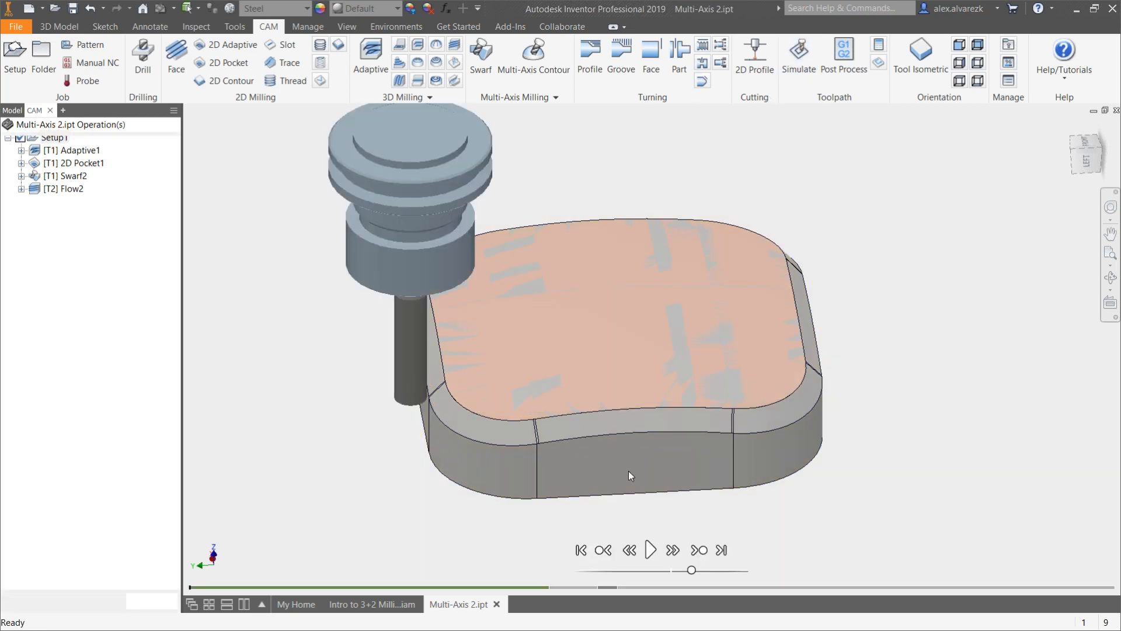
click(721, 550)
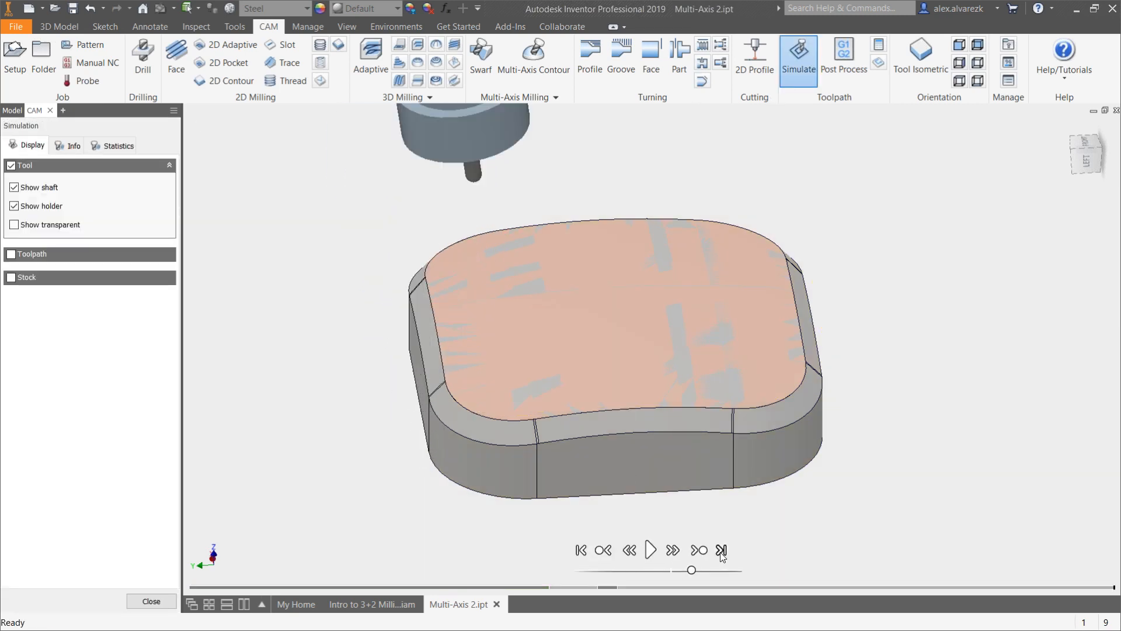
click(11, 277)
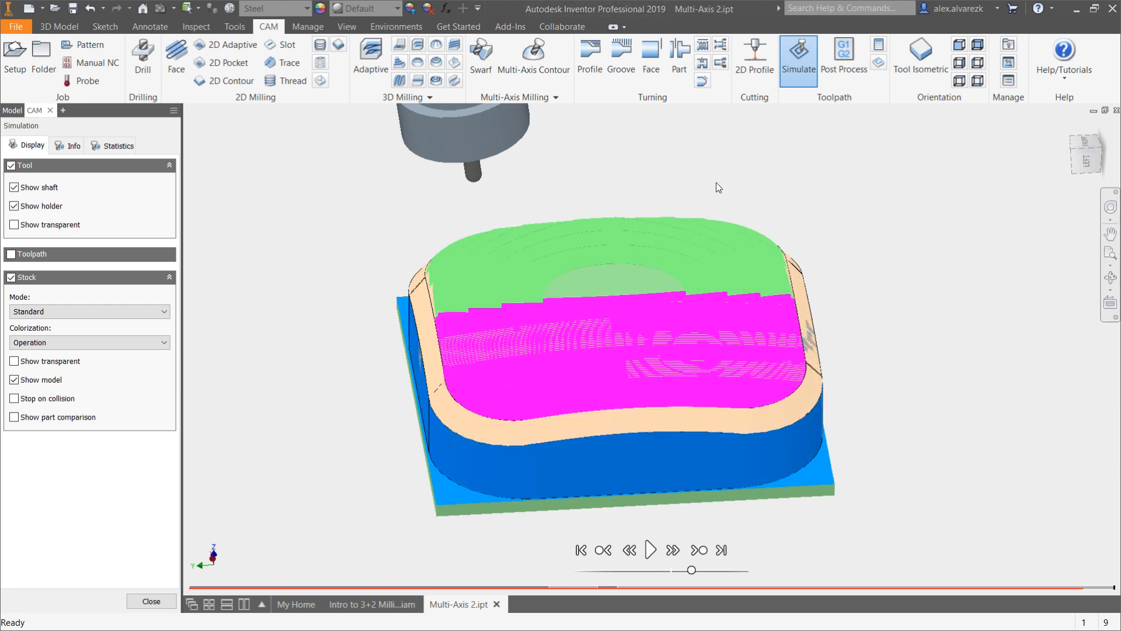
mouse_move(323, 279)
shift+middle_down()
mouse_move(327, 240)
mouse_move(325, 267)
shift+middle_up()
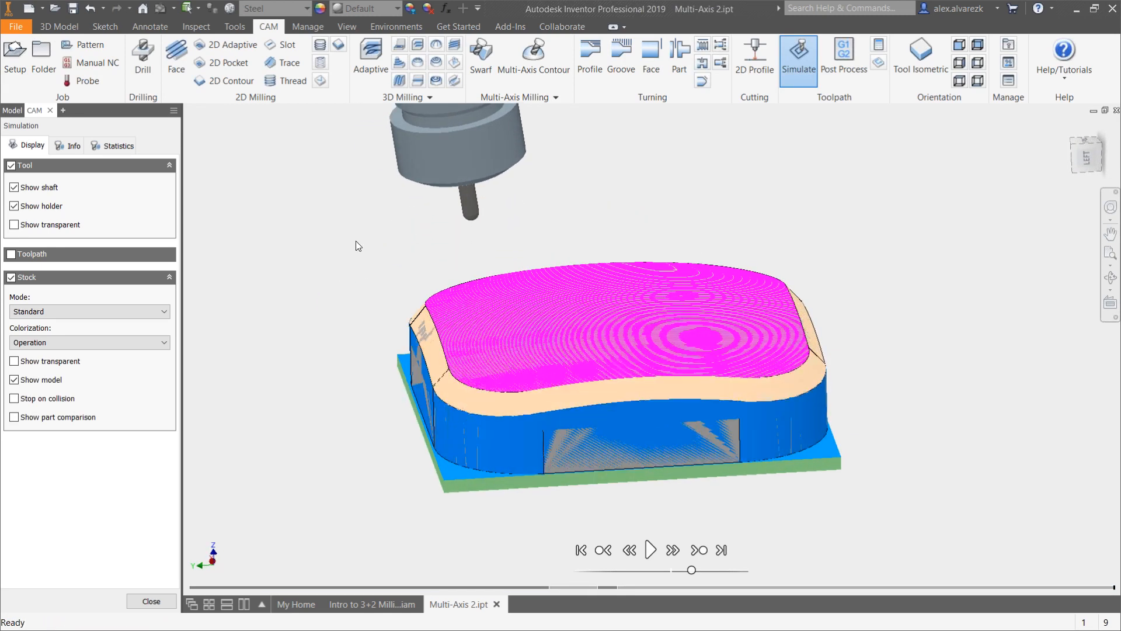
Step: Try to save the simulated stock, and close the simulation
right_click(302, 246)
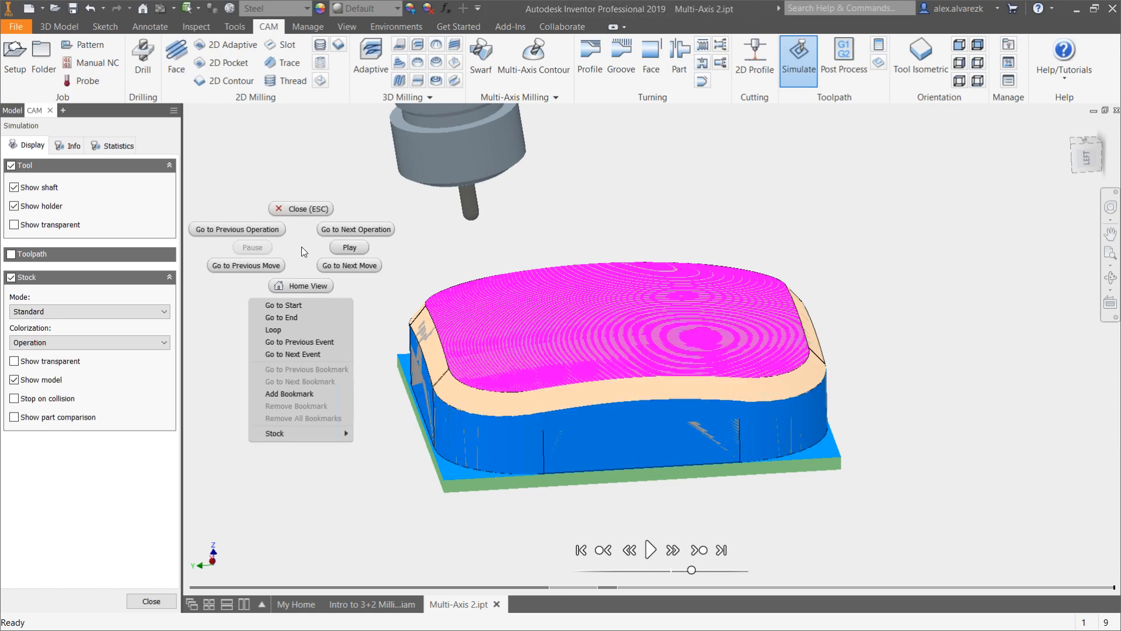
mouse_move(289, 435)
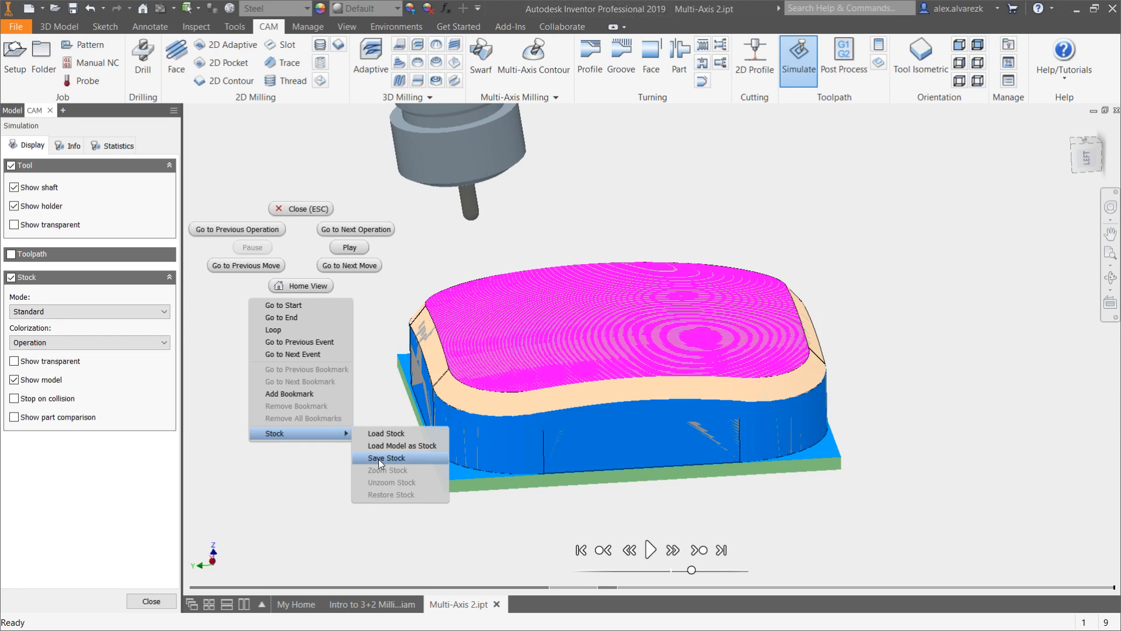
click(381, 459)
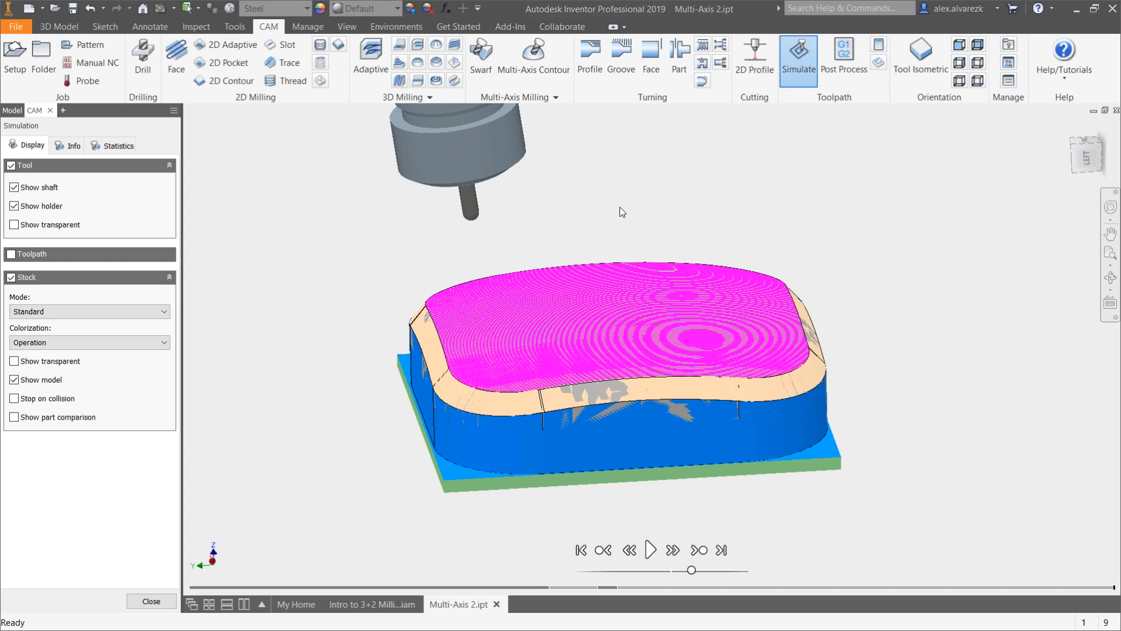
click(152, 601)
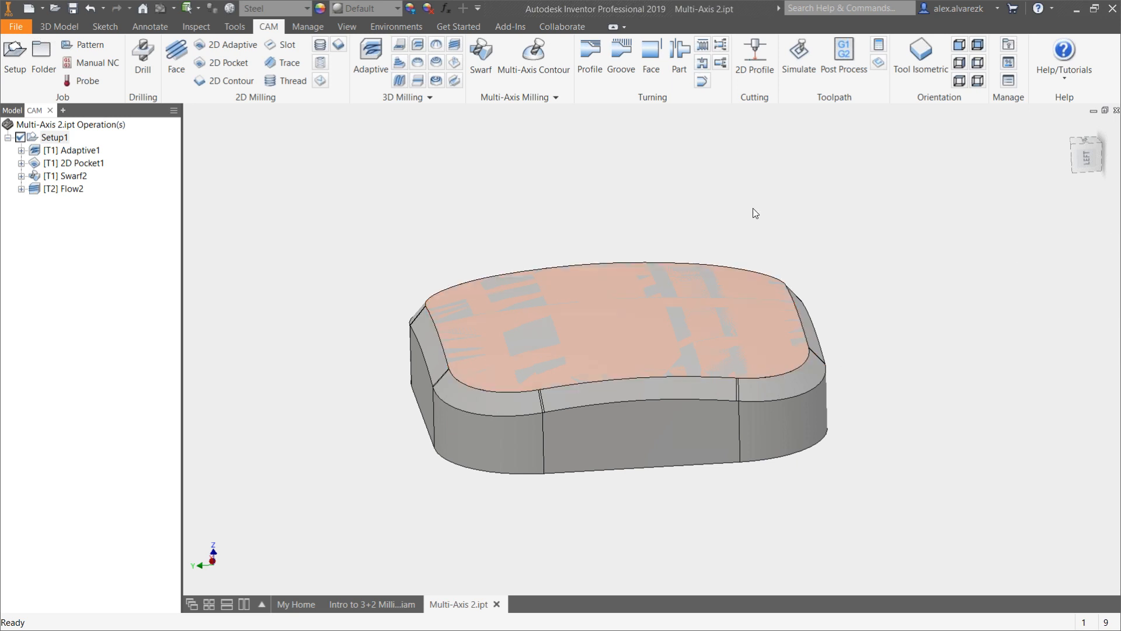
Step: Switch to the browser, review the event details and sign-up form on KETIV's AutoCAD Electrical webcast page, and start switching back to Inventor
click(988, 339)
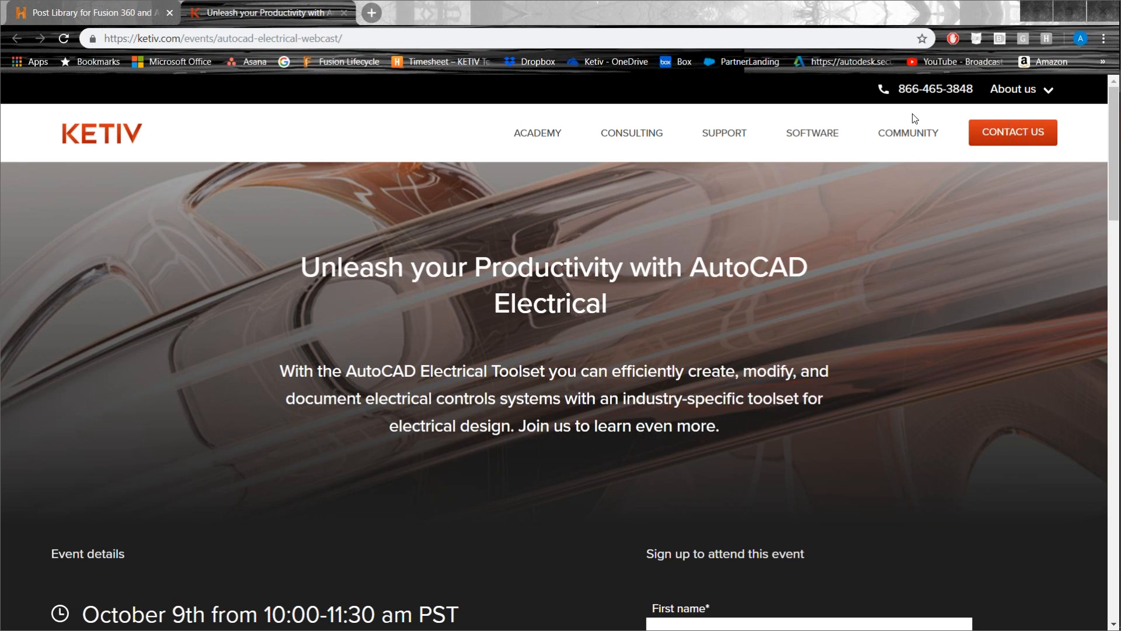
scroll(617, 187, down, 1)
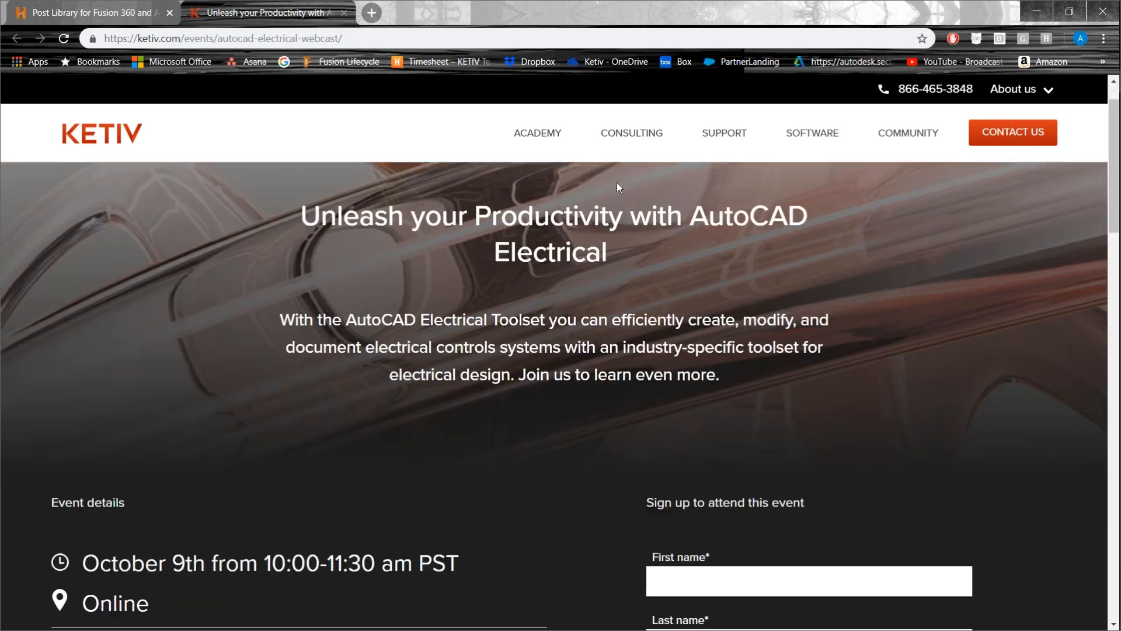
scroll(700, 267, down, 2)
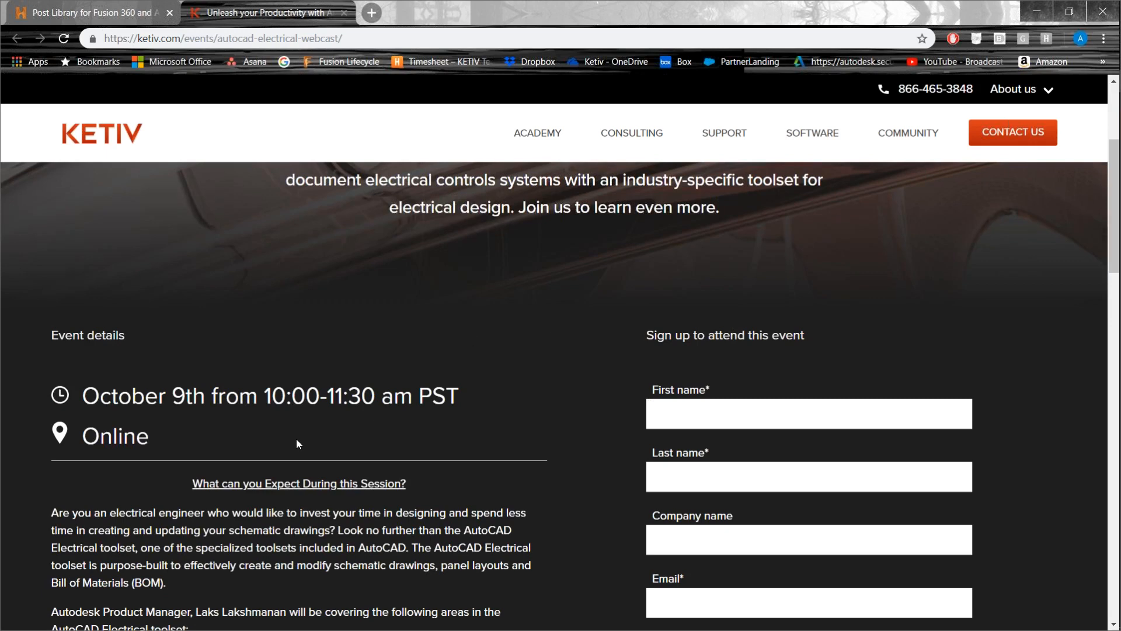
scroll(297, 439, down, 1)
scroll(296, 439, down, 1)
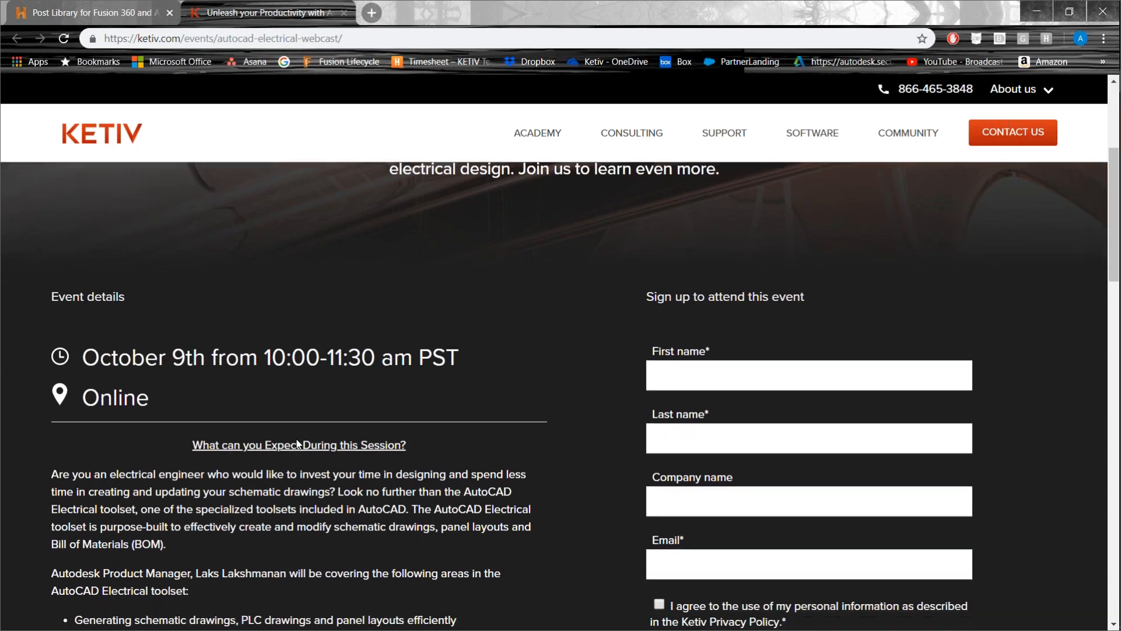
scroll(296, 439, down, 1)
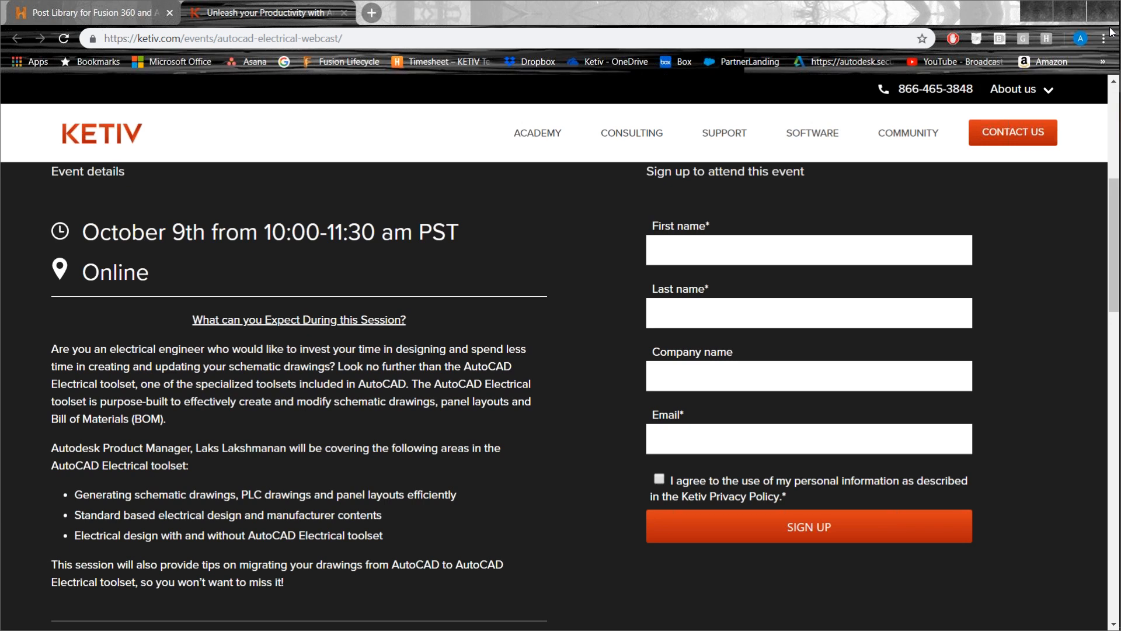
key(alt+Tab)
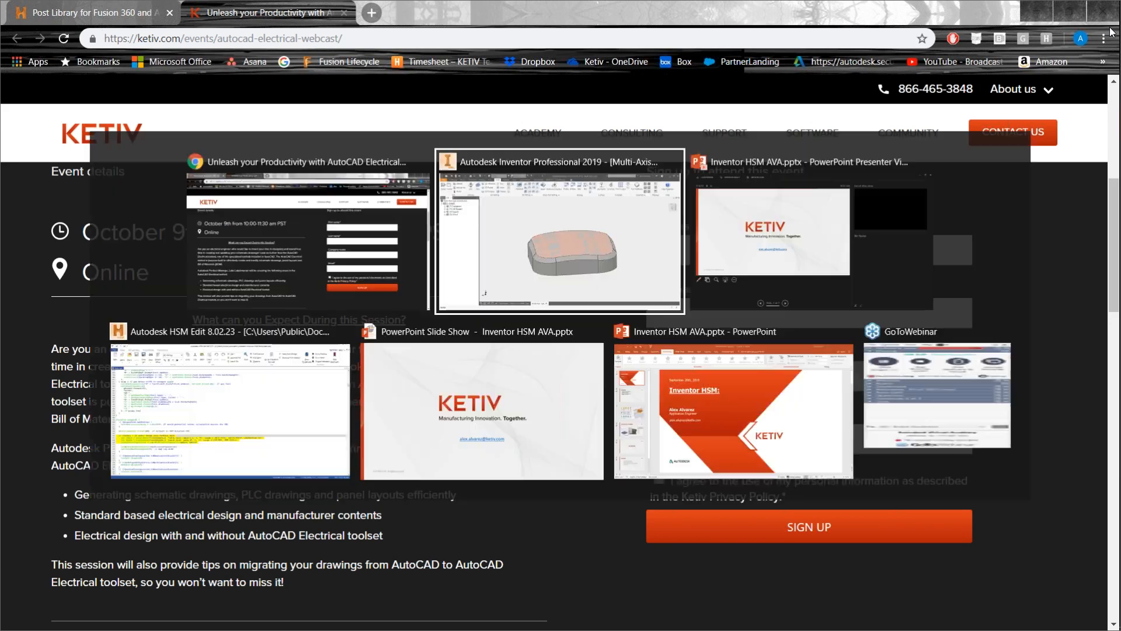